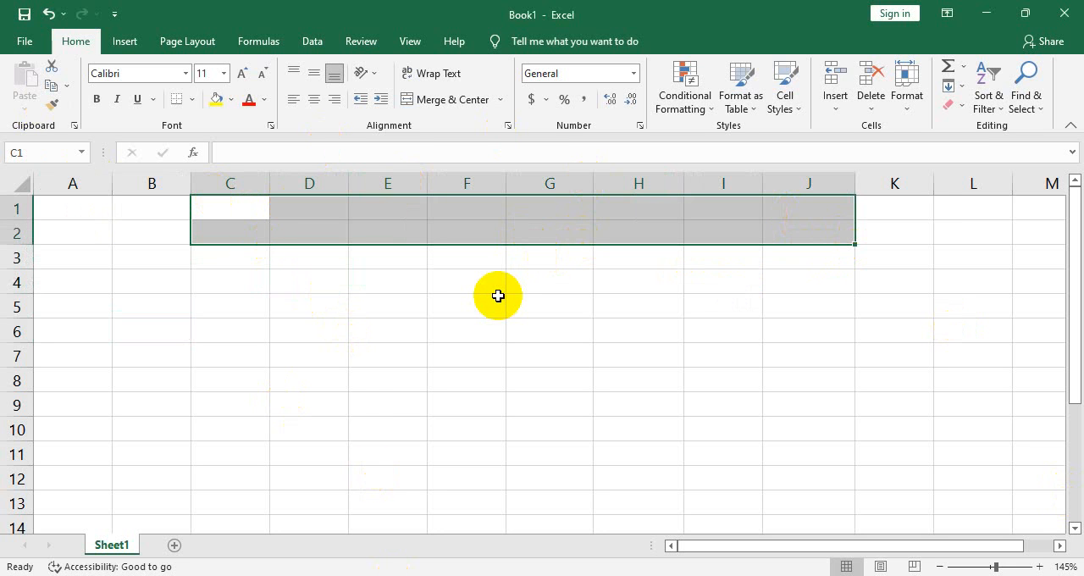
# Merge and center cells C1:J2 and enter the trial text "ODFPOF" in the merged cell
pyautogui.click(446, 103)
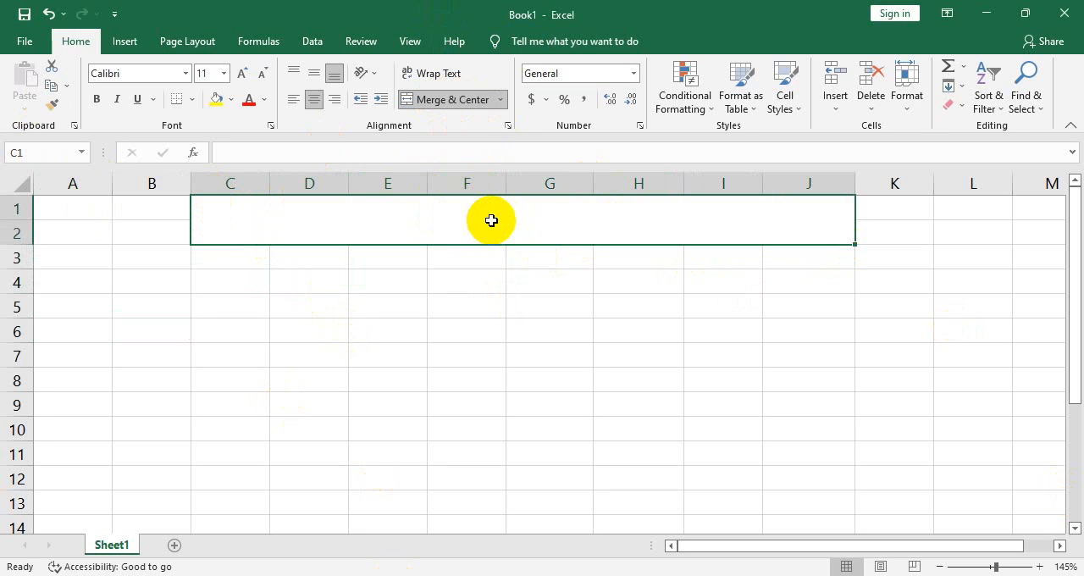
pyautogui.write('ODFPOF')
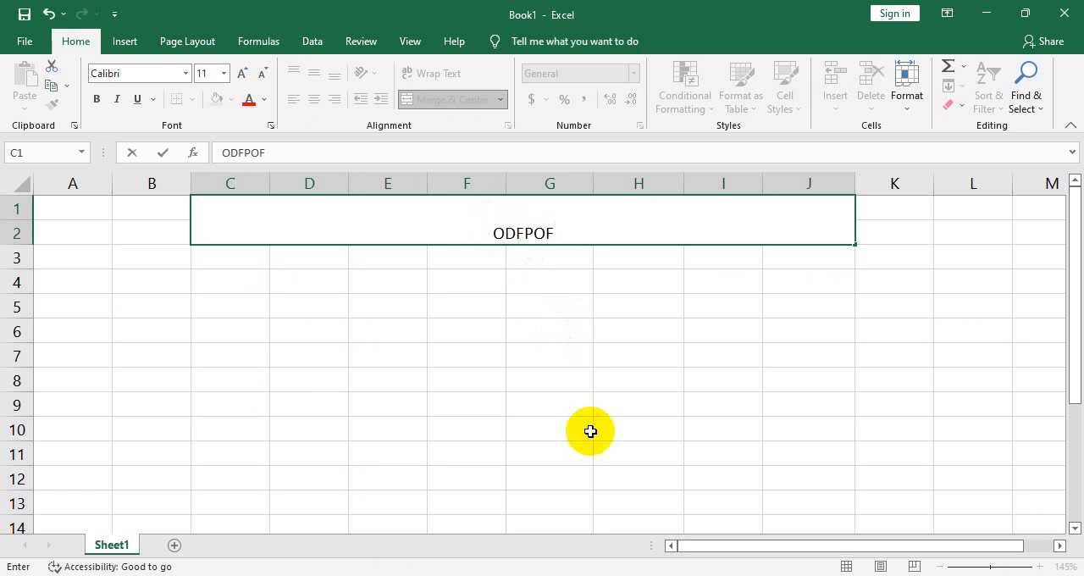
pyautogui.click(560, 331)
# Replace the trial text in the merged cell C1 with "Attendence S"
pyautogui.click(548, 223)
pyautogui.doubleClick(548, 224)
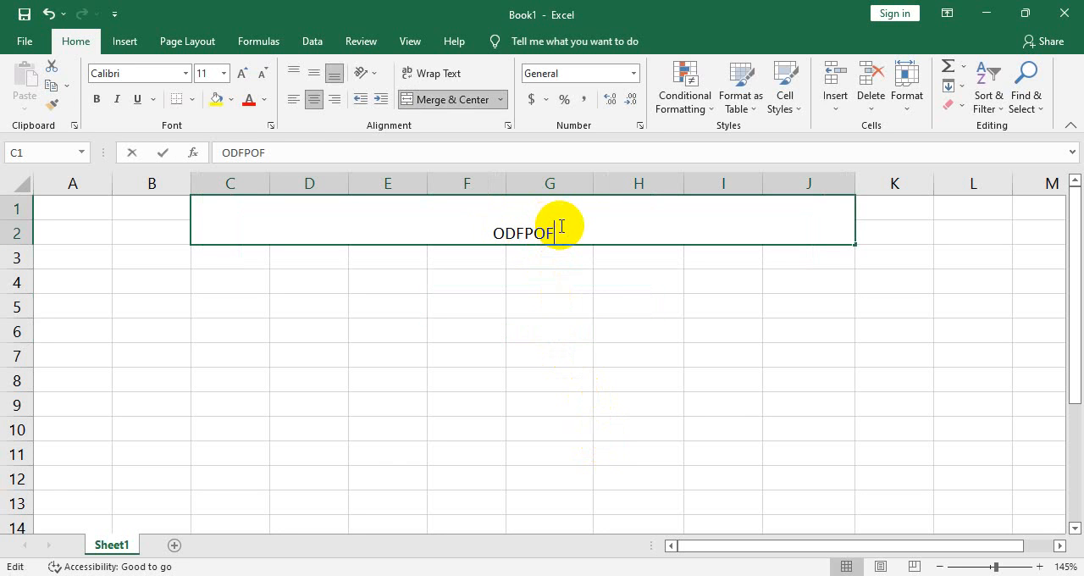
pyautogui.moveTo(556, 225); pyautogui.dragTo(245, 173)
pyautogui.write('a')
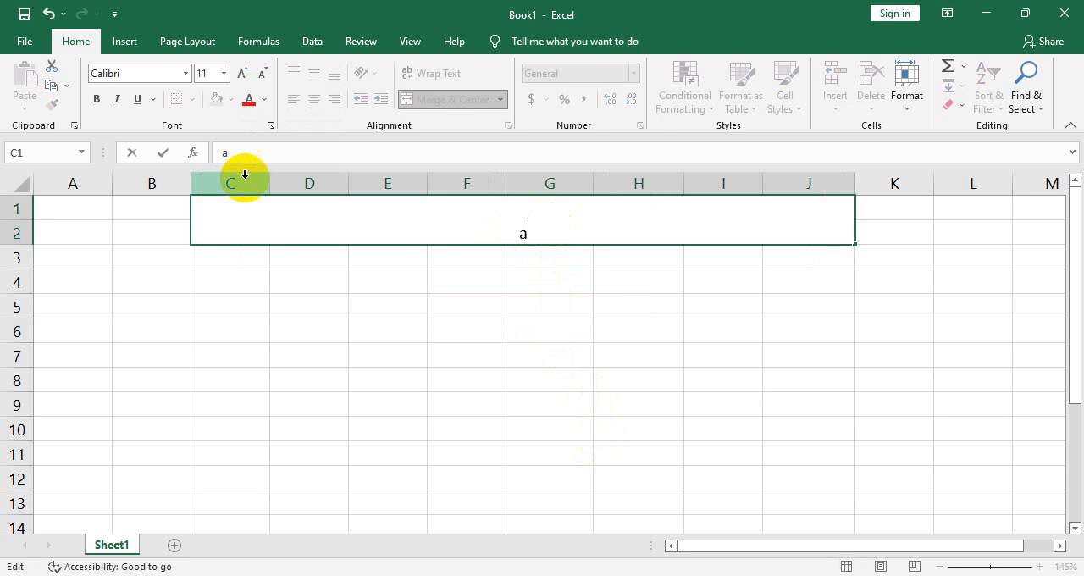
pyautogui.write('ttendemce')
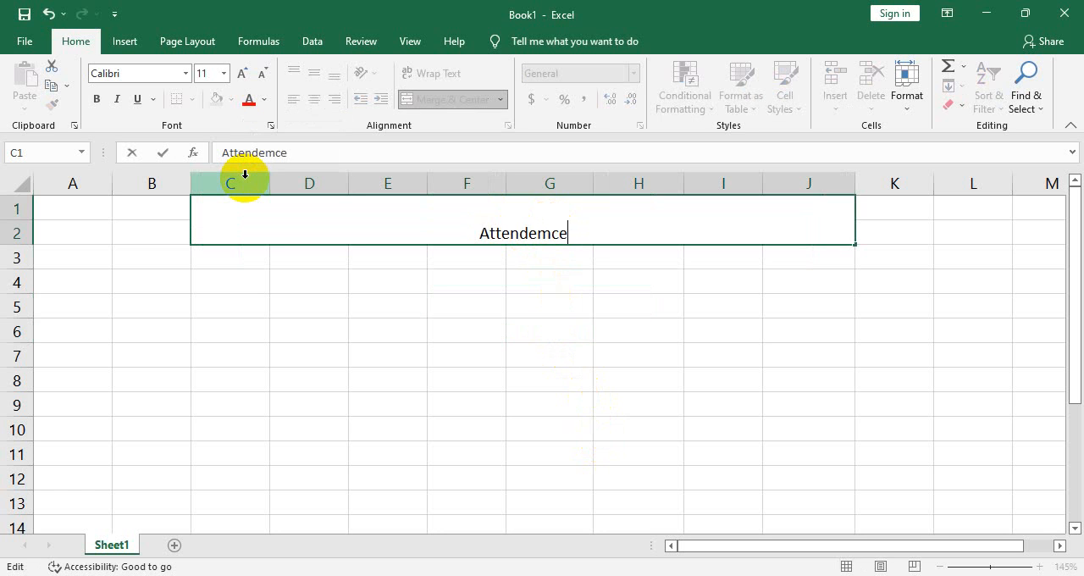
pyautogui.press('BackSpace')
pyautogui.press('BackSpace')
pyautogui.press('BackSpace')
pyautogui.write('mc')
pyautogui.press('BackSpace')
pyautogui.press('BackSpace')
pyautogui.press('BackSpace')
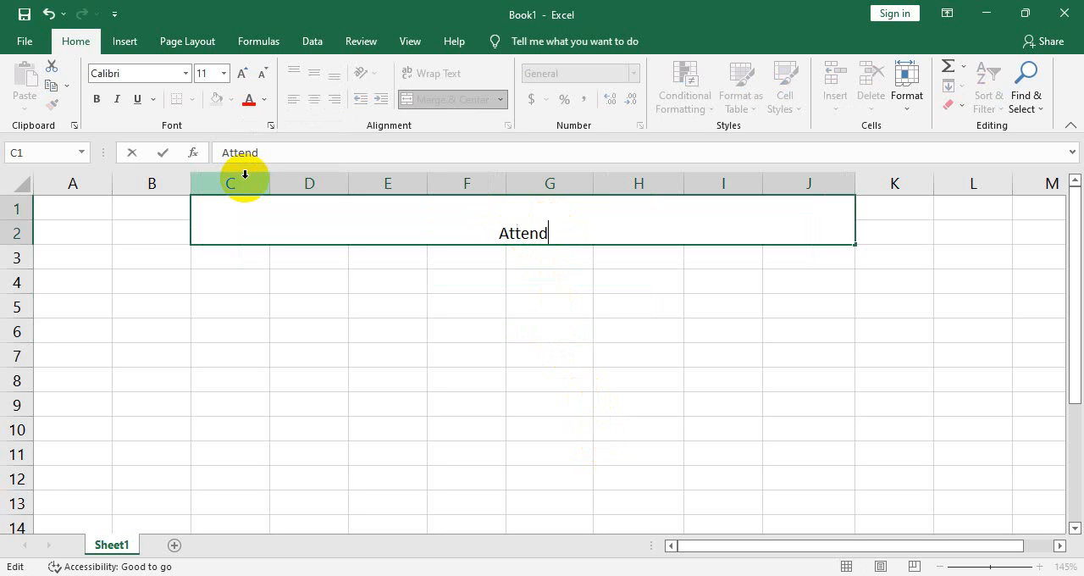
pyautogui.write('ence S')
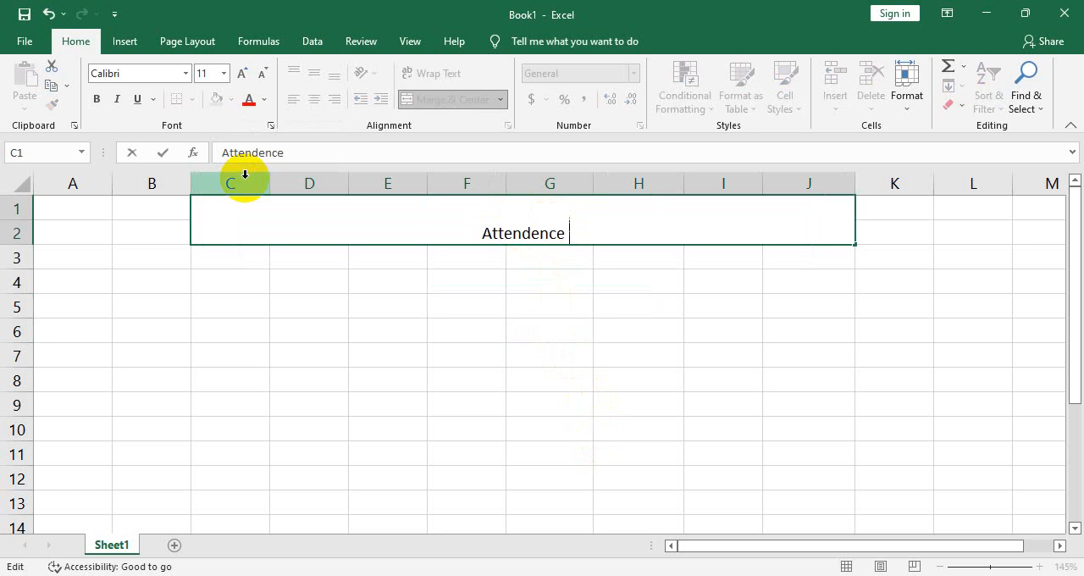
pyautogui.press('Tab')
pyautogui.write('he')
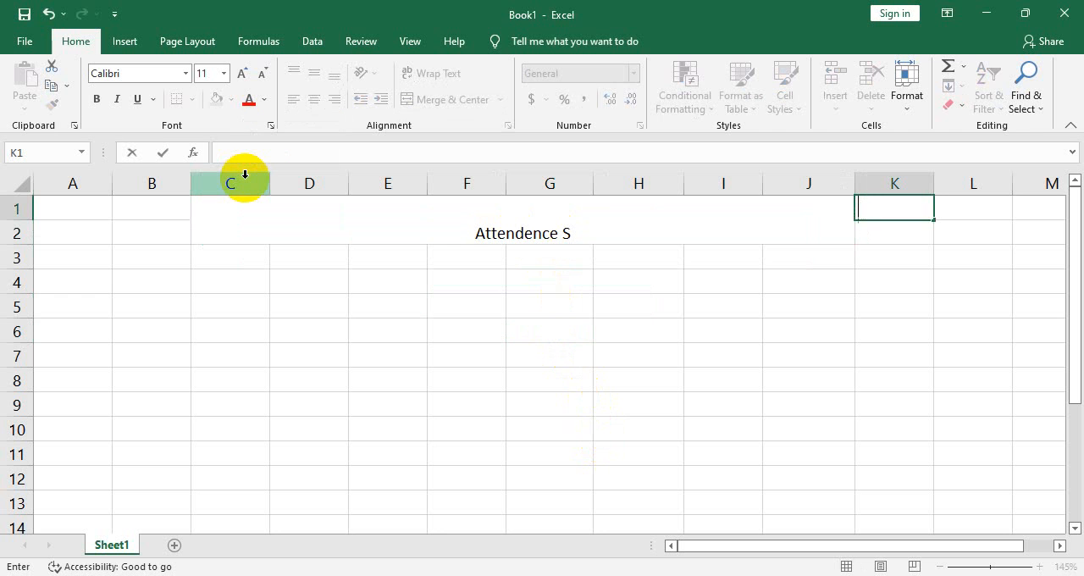
# Complete the title in the merged cell so that it reads "Attendence Sheet"
pyautogui.click(593, 233)
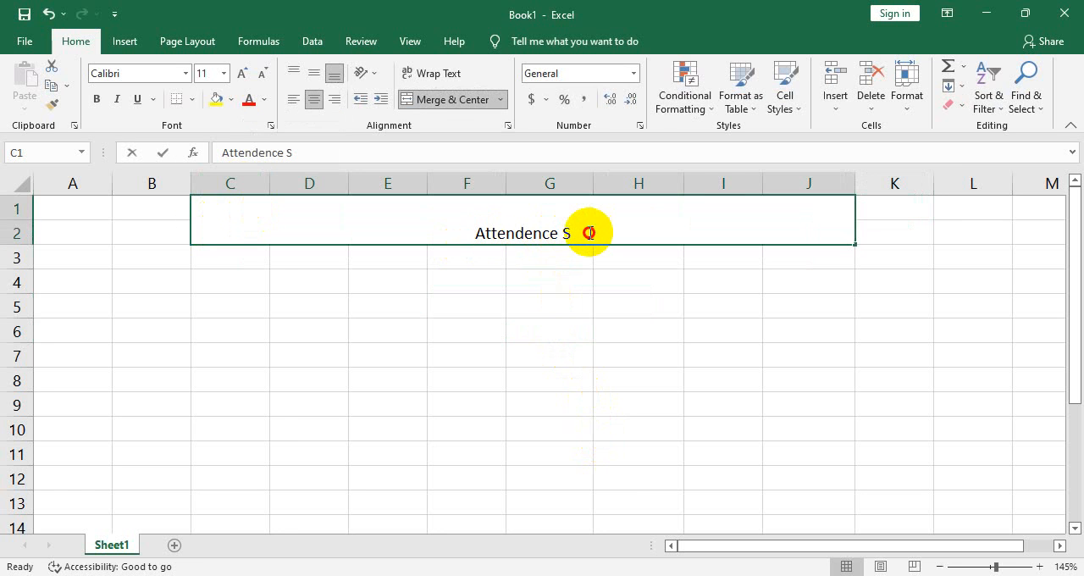
pyautogui.doubleClick(589, 233)
pyautogui.write('heet')
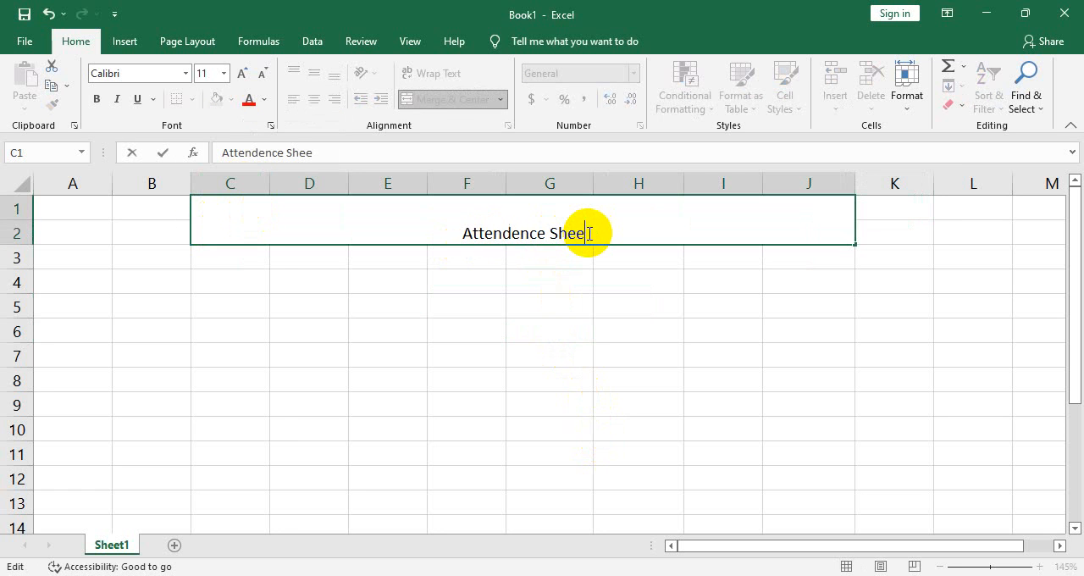
pyautogui.click(634, 300)
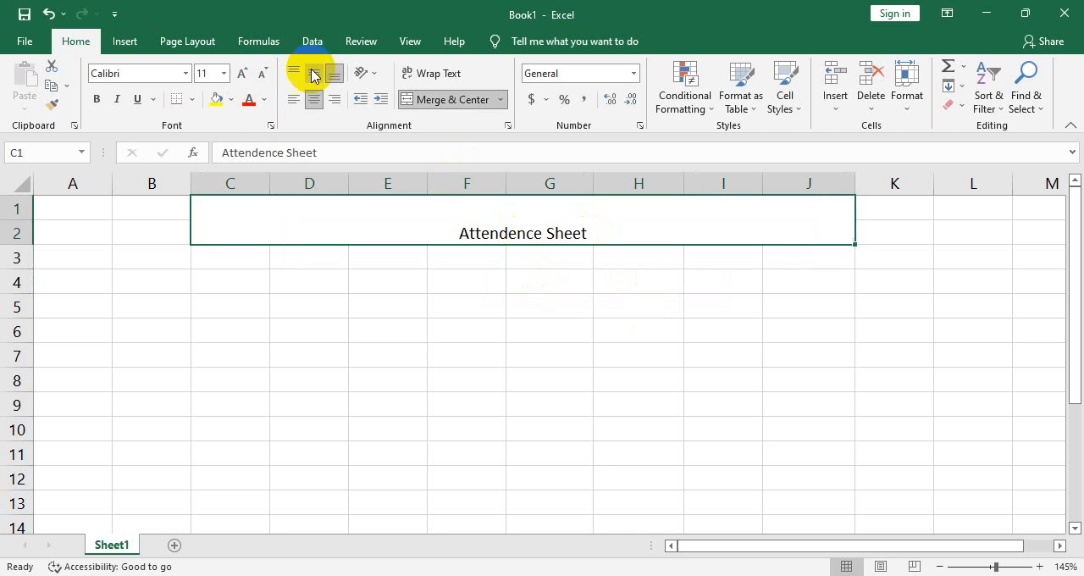
# Format the title with middle vertical alignment, font size 22, a yellow fill and red text
pyautogui.click(240, 74)
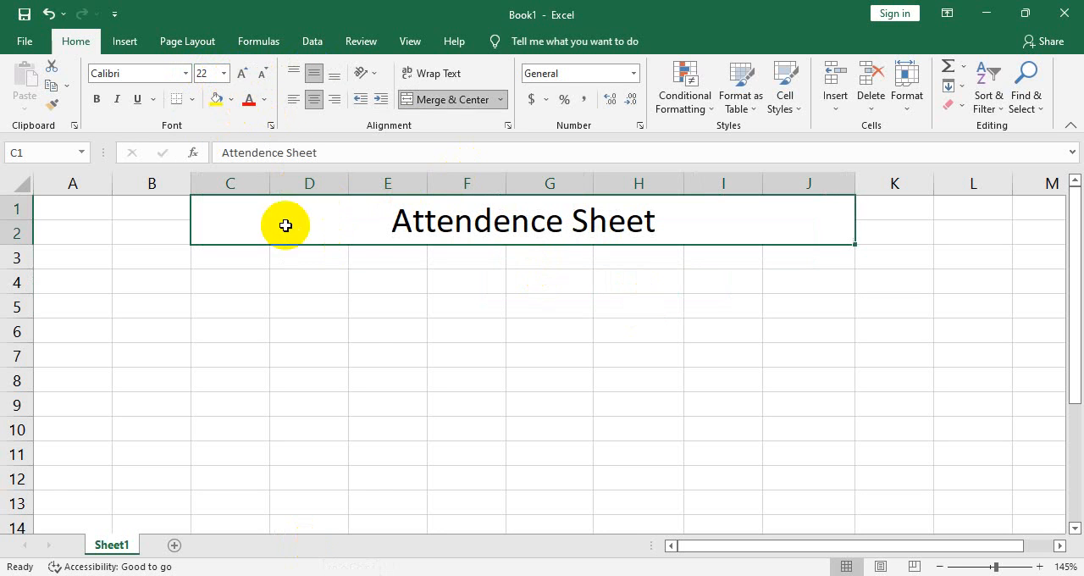
pyautogui.click(217, 99)
pyautogui.click(249, 99)
pyautogui.click(364, 299)
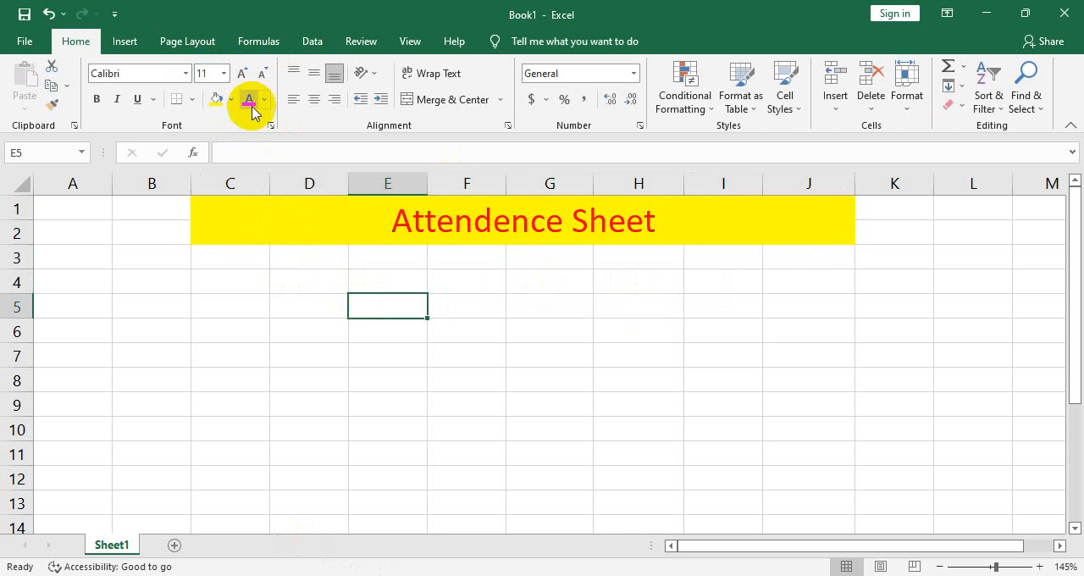
pyautogui.click(488, 239)
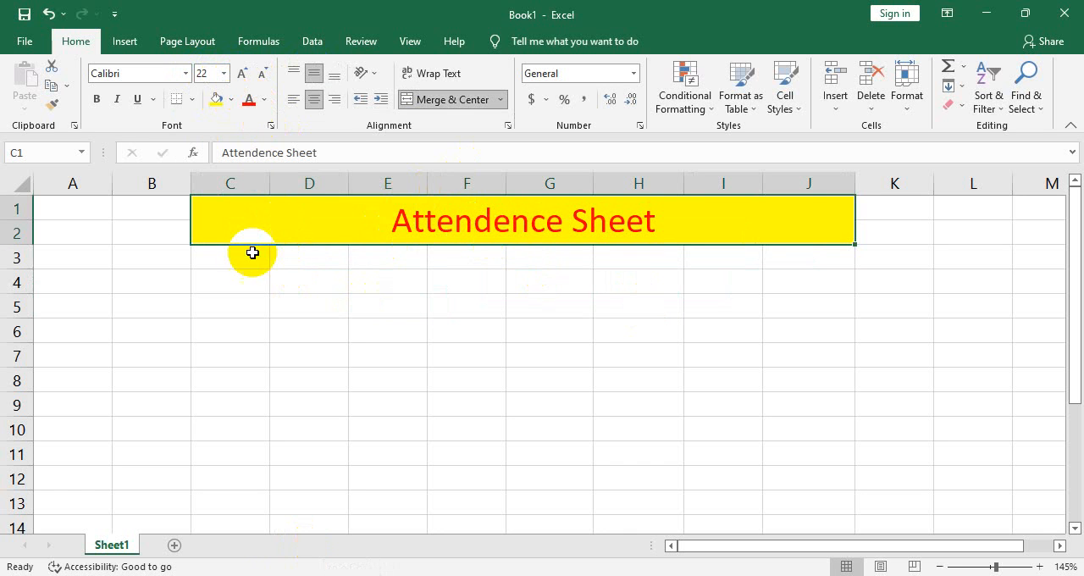
pyautogui.click(258, 278)
pyautogui.click(231, 241)
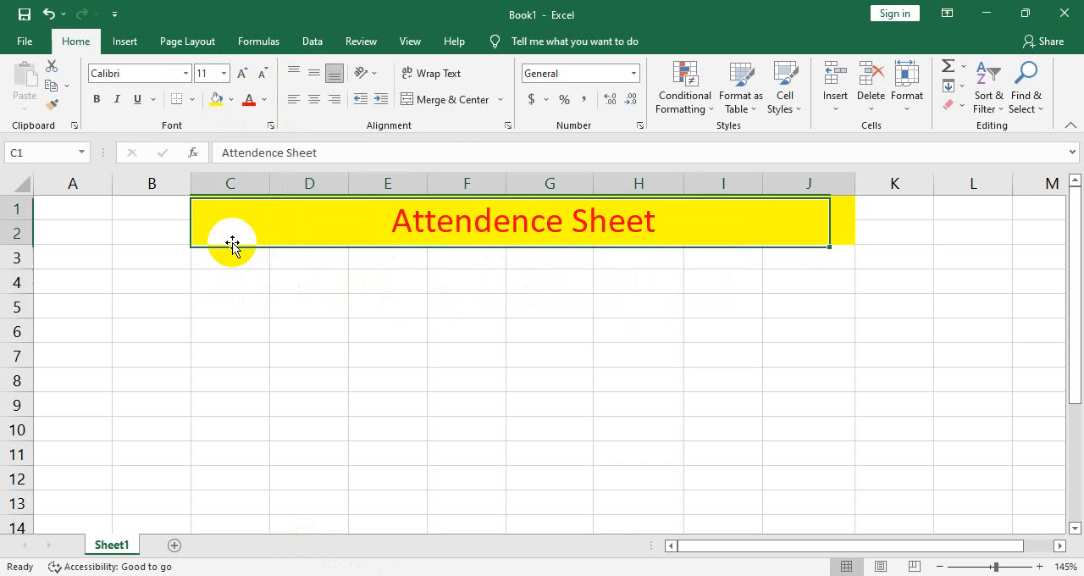
pyautogui.click(245, 261)
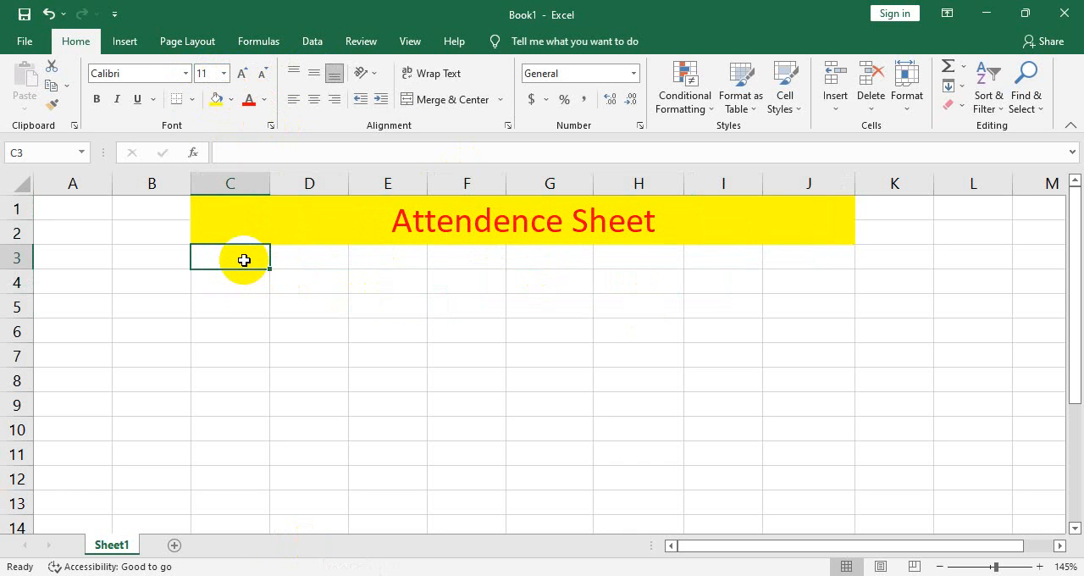
pyautogui.click(426, 235)
pyautogui.click(465, 359)
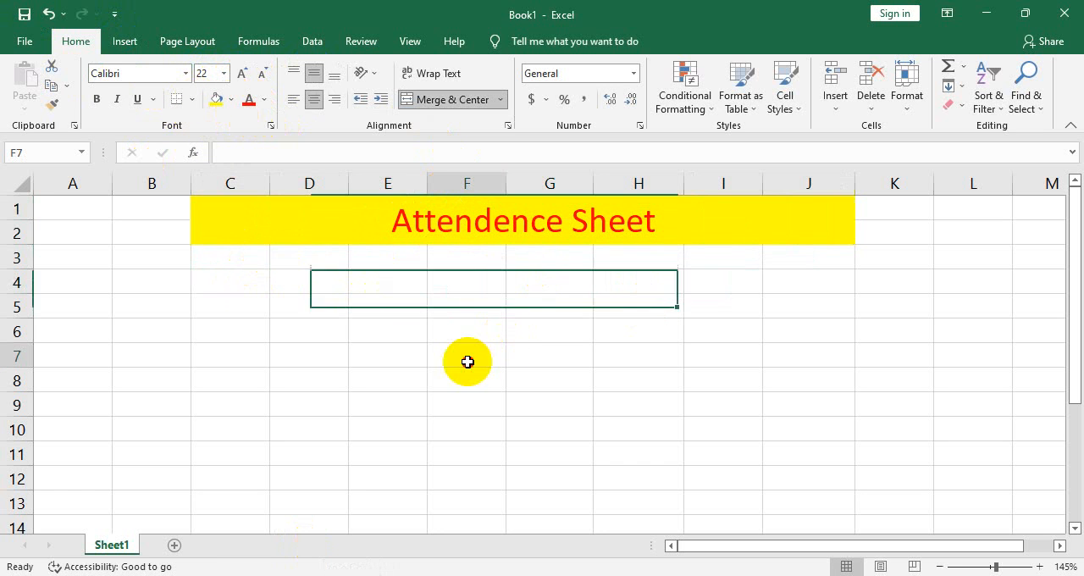
# Make the "Attendence Sheet" title bold and underlined
pyautogui.click(447, 223)
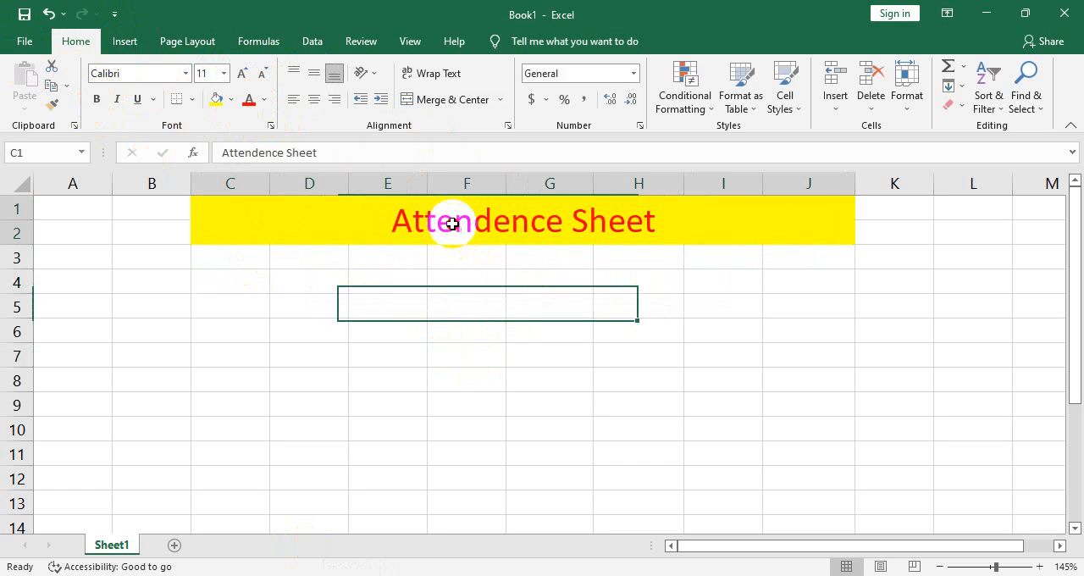
pyautogui.click(97, 100)
pyautogui.click(137, 99)
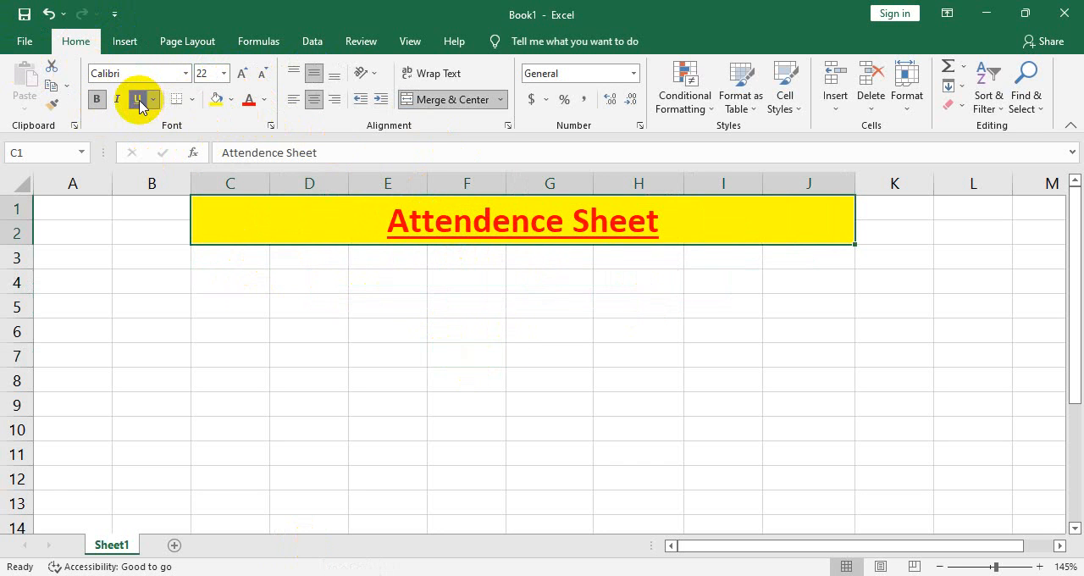
pyautogui.click(738, 322)
# Enter the column headers "Serial no." in C3 and "S. NAME" in D3
pyautogui.click(250, 264)
pyautogui.doubleClick(250, 264)
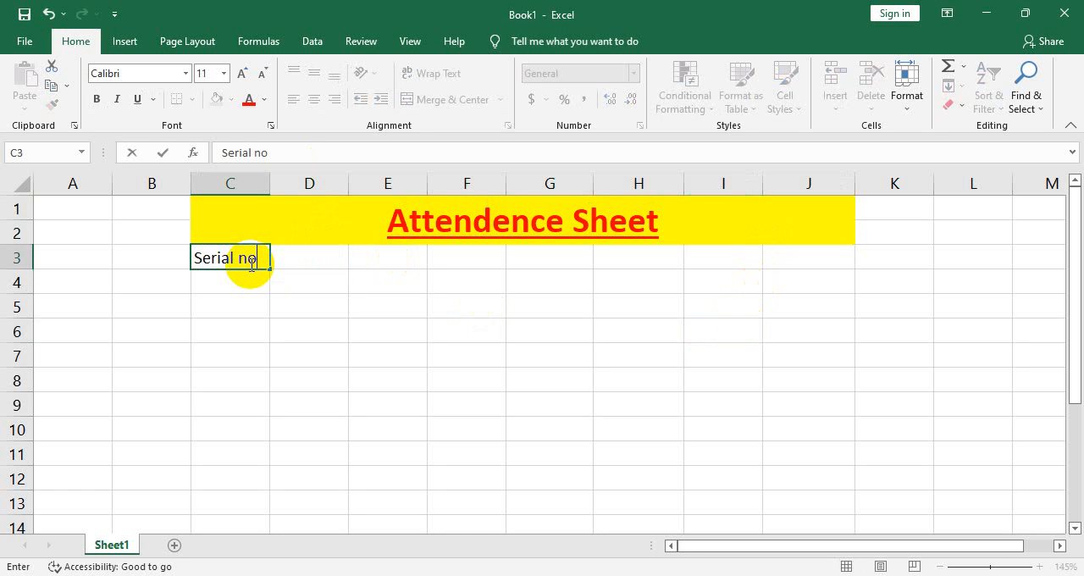
pyautogui.write('Serial no.')
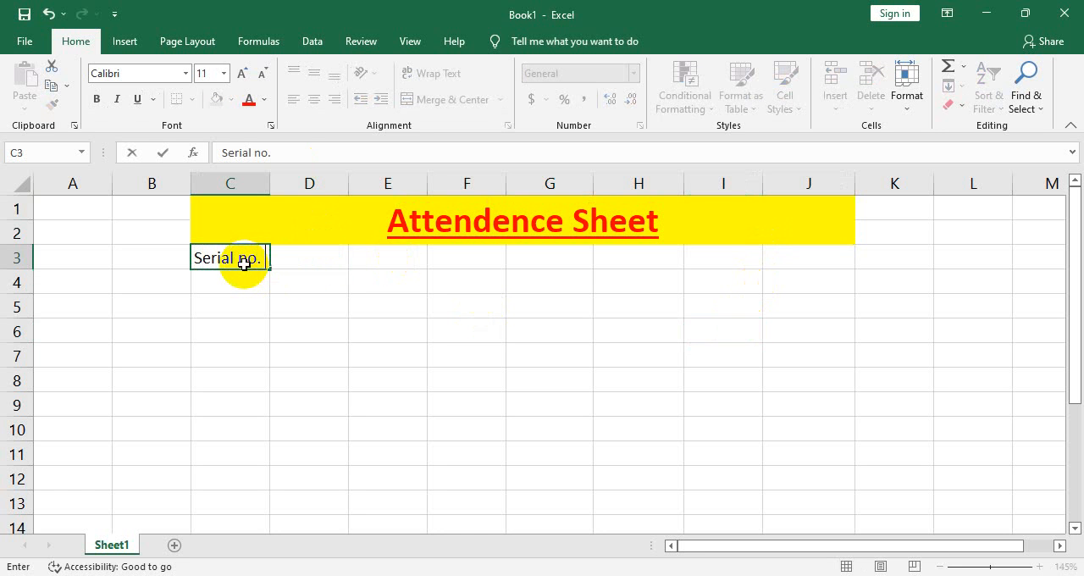
pyautogui.doubleClick(297, 258)
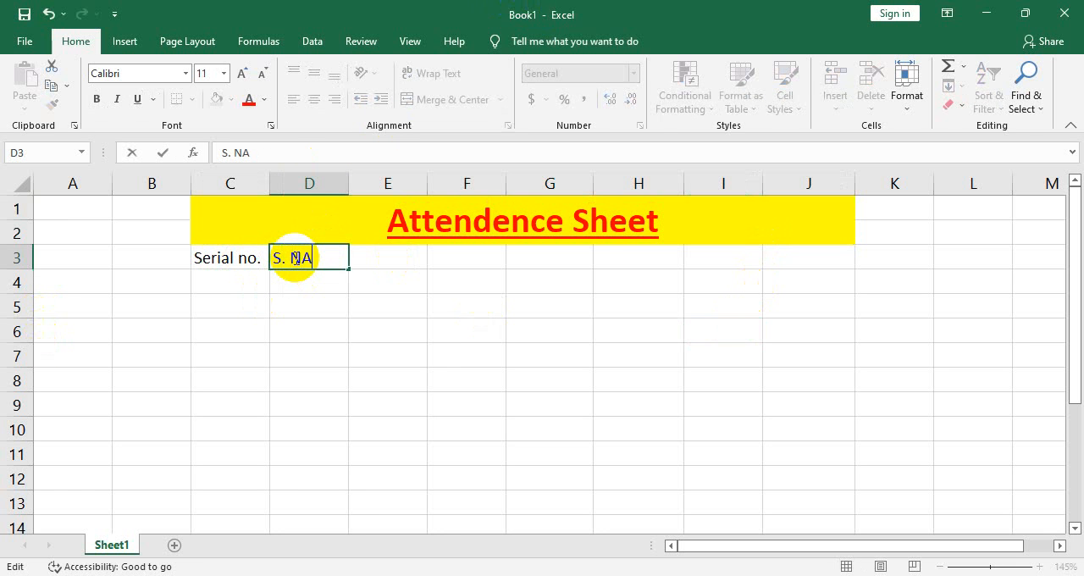
pyautogui.click(411, 237)
# Enter the header "Attendence Day" in E3 and fit column E to its text
pyautogui.doubleClick(395, 254)
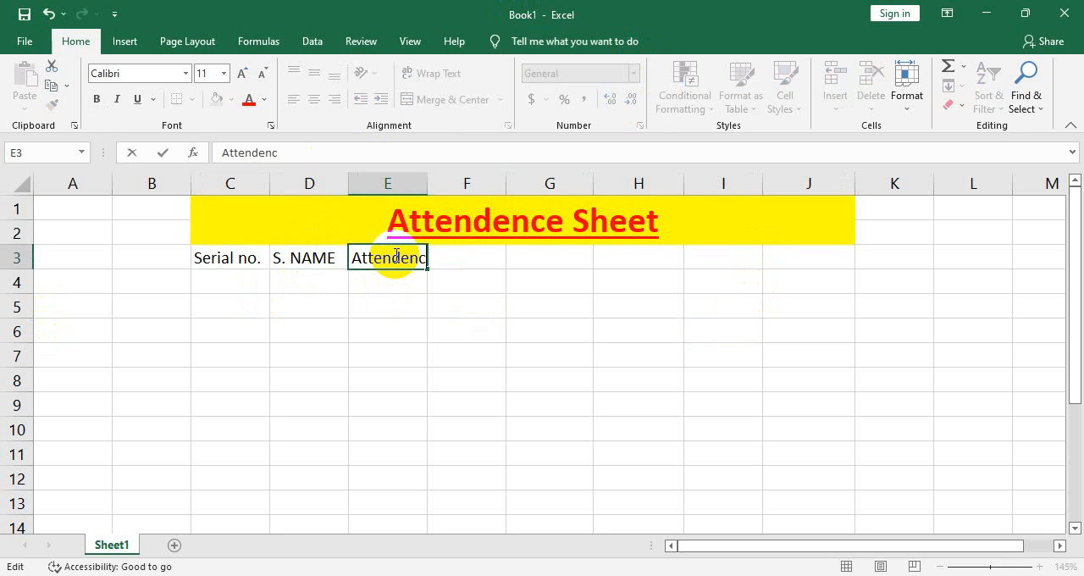
pyautogui.press('Tab')
pyautogui.write('D')
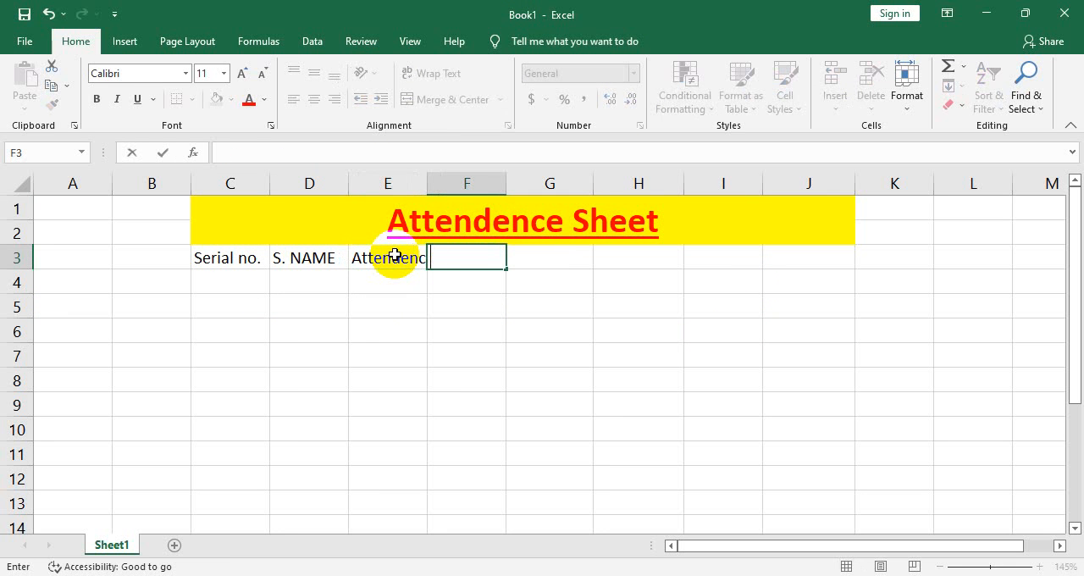
pyautogui.doubleClick(395, 254)
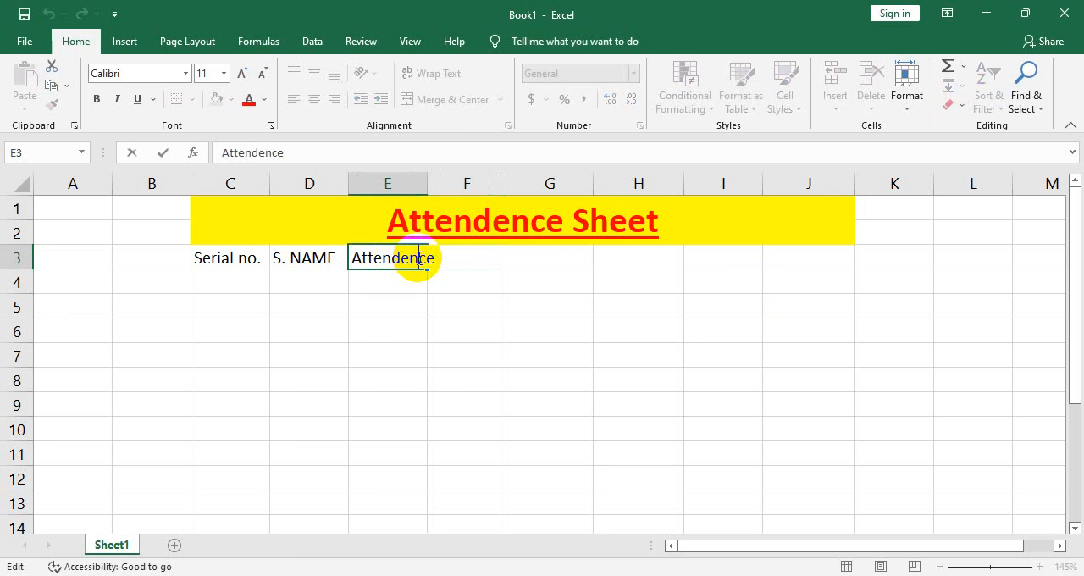
pyautogui.write('Dayu7')
pyautogui.click(484, 297)
pyautogui.click(387, 256)
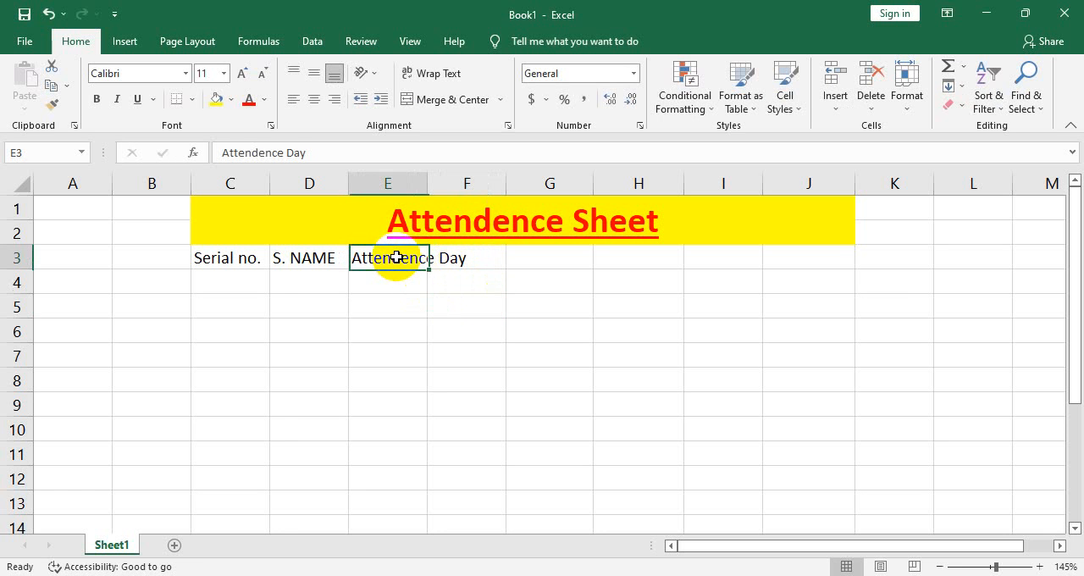
pyautogui.doubleClick(429, 180)
# Enter the headers "Total Class(Day)" in F3, with column F fitted to its text, and "Percentage" in G3
pyautogui.click(525, 254)
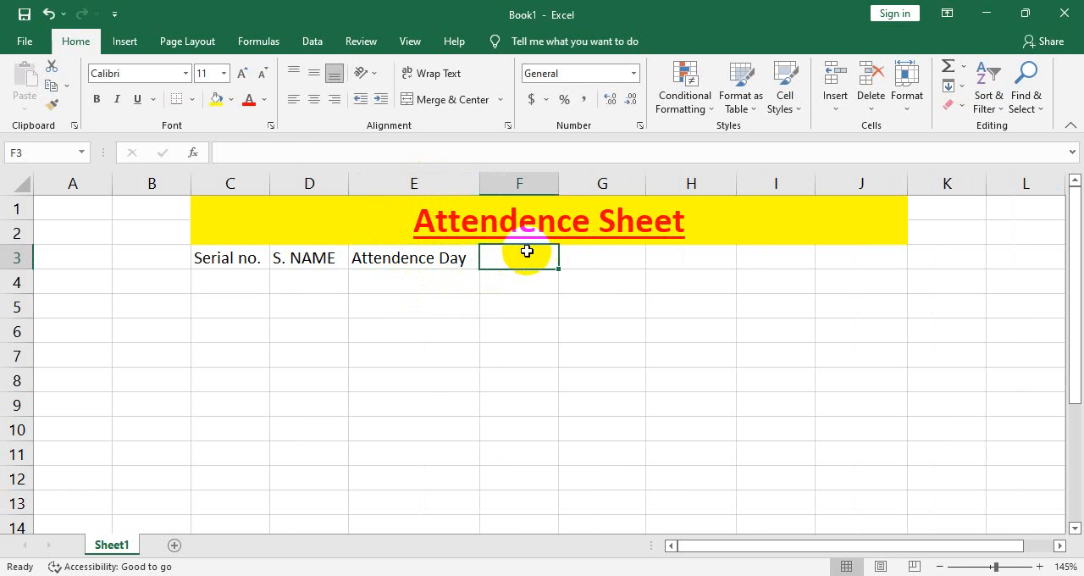
pyautogui.doubleClick(531, 261)
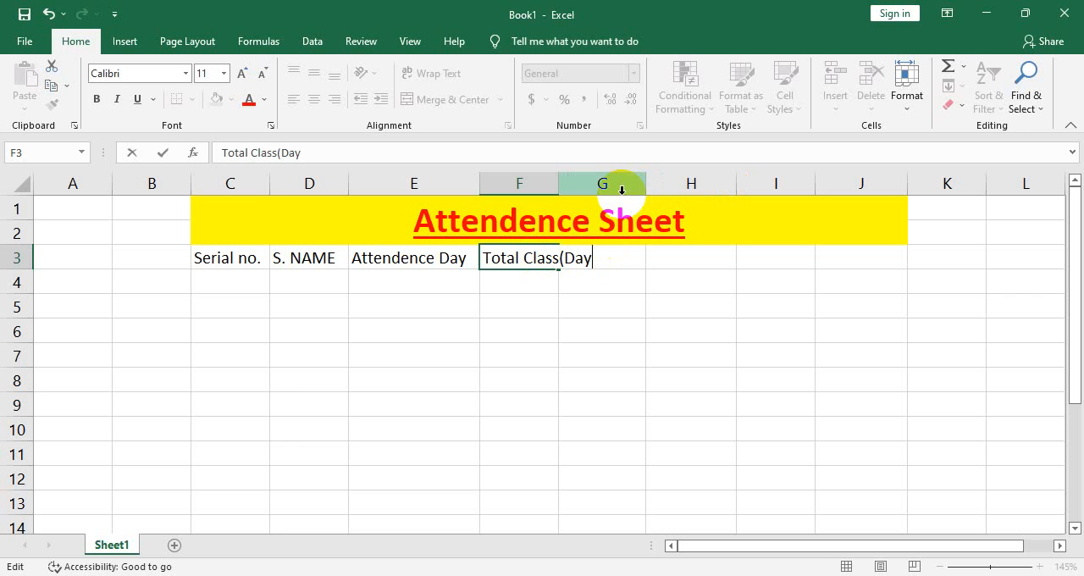
pyautogui.press('Return')
pyautogui.click(551, 256)
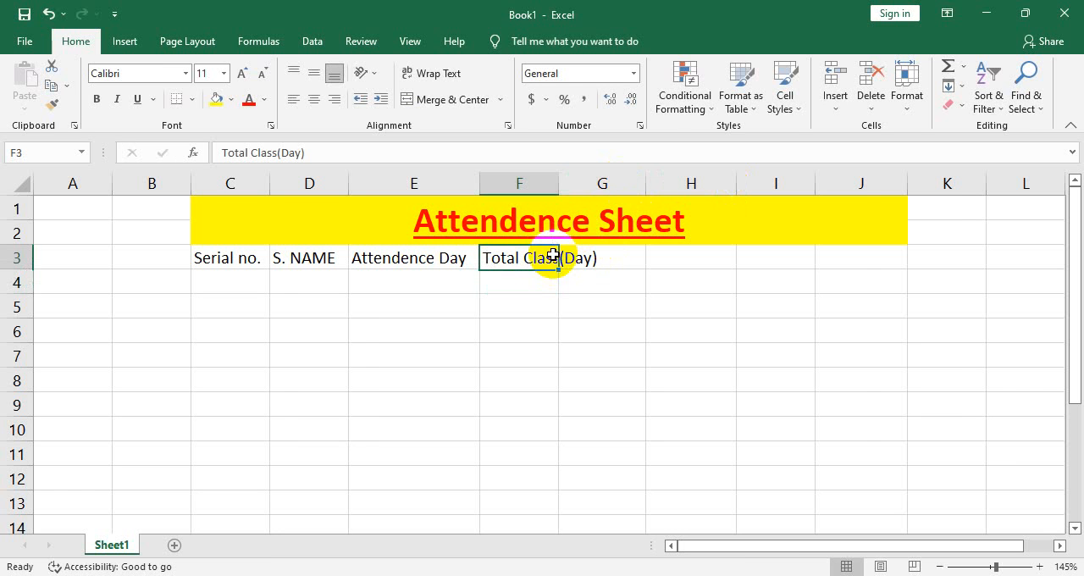
pyautogui.doubleClick(559, 185)
pyautogui.click(642, 259)
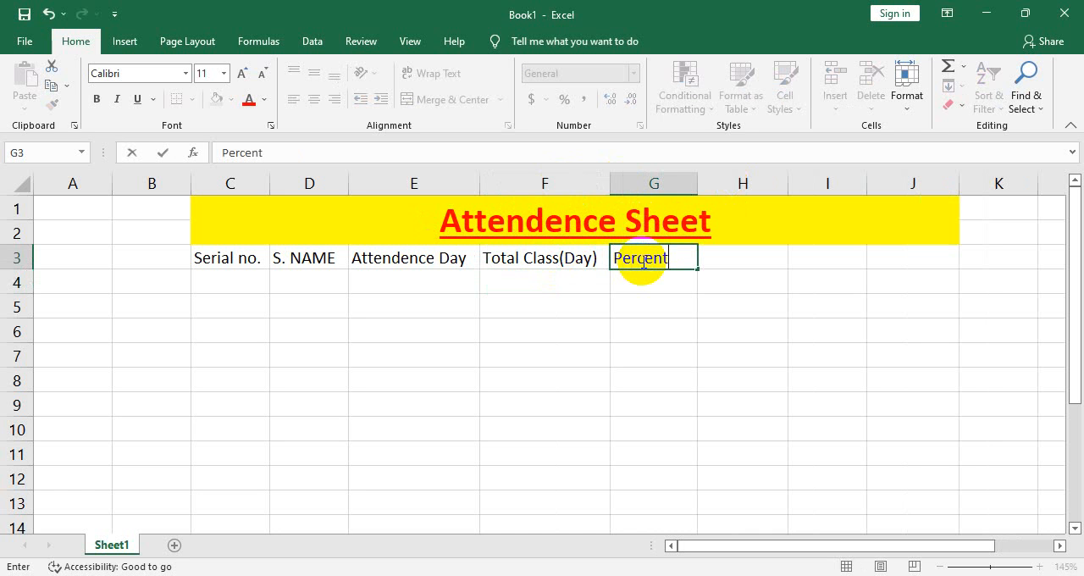
pyautogui.click(726, 345)
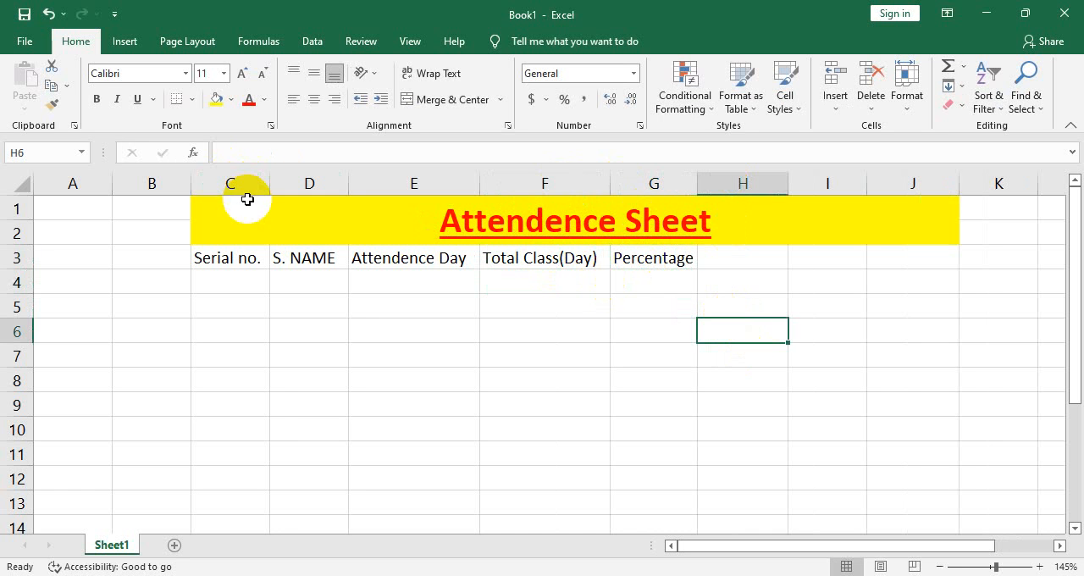
# Unmerge the "Attendence Sheet" title cells C1:J2
pyautogui.moveTo(250, 202); pyautogui.dragTo(811, 285)
pyautogui.click(456, 207)
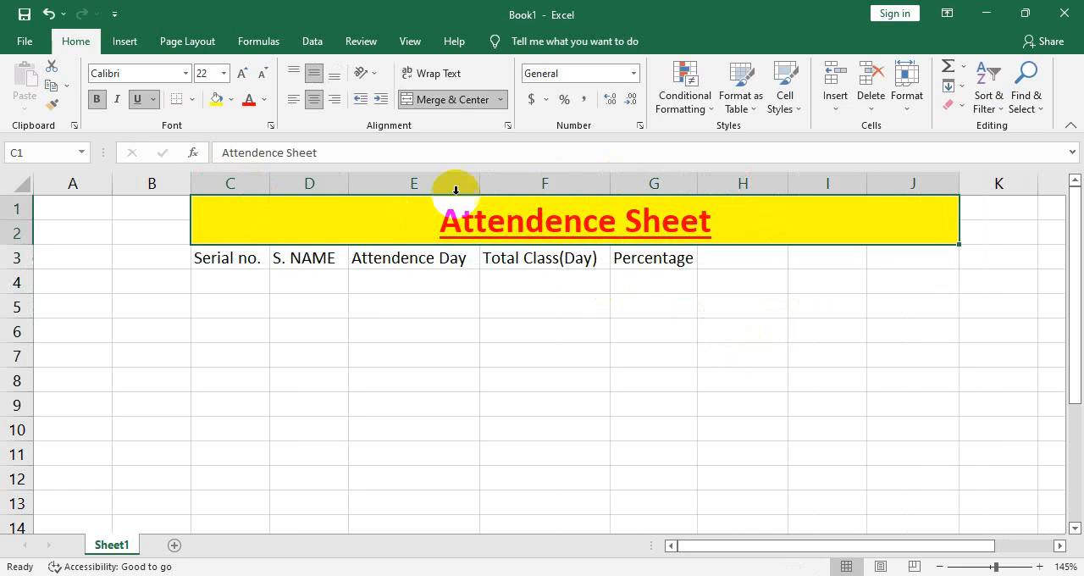
pyautogui.click(460, 100)
pyautogui.click(719, 428)
# Apply all borders to the surplus yellow cells H1:J2 beside the title
pyautogui.moveTo(734, 206); pyautogui.dragTo(939, 231)
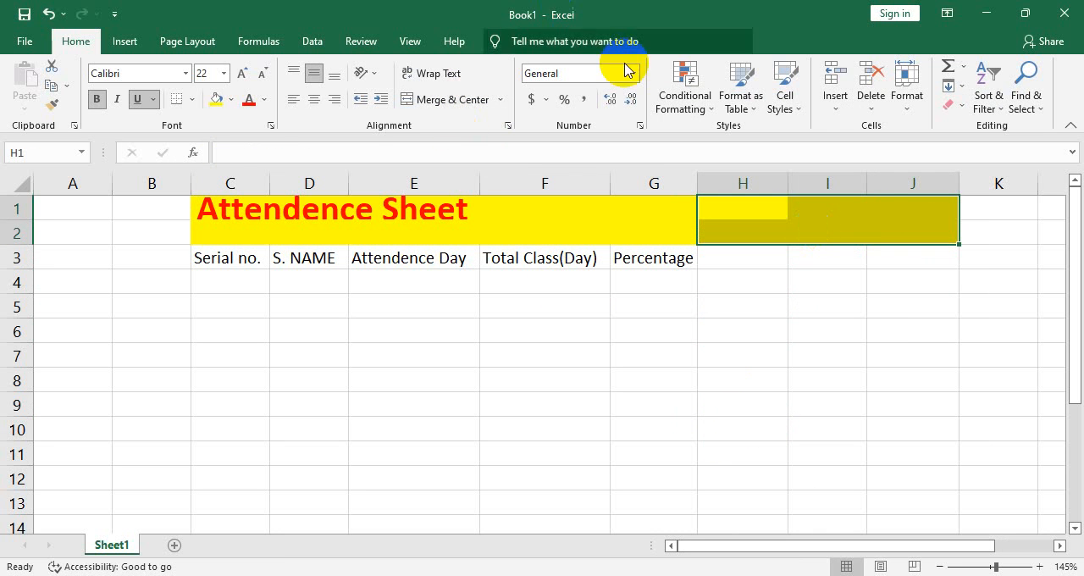
pyautogui.click(195, 99)
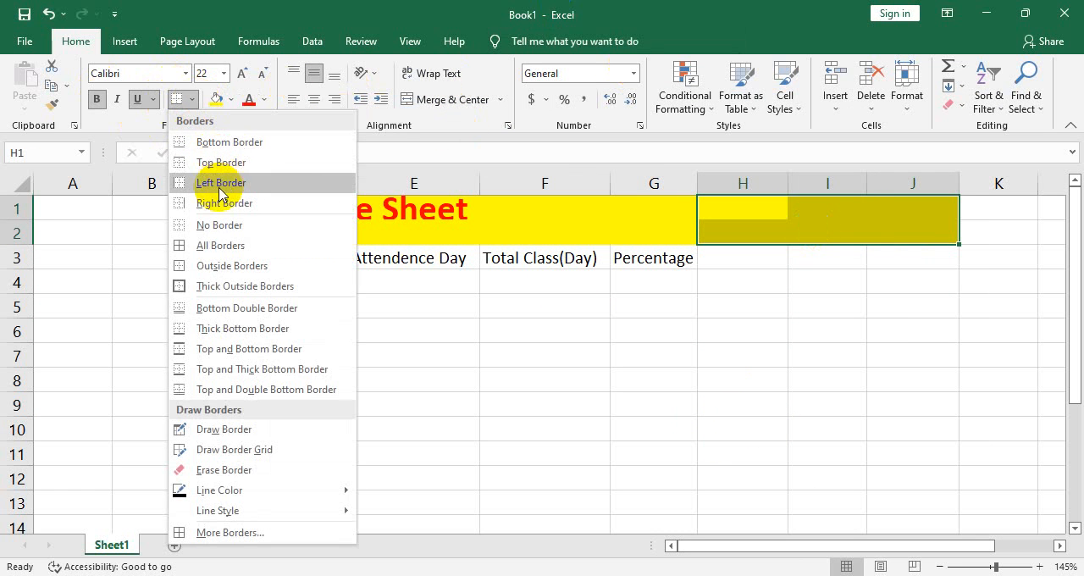
pyautogui.click(206, 245)
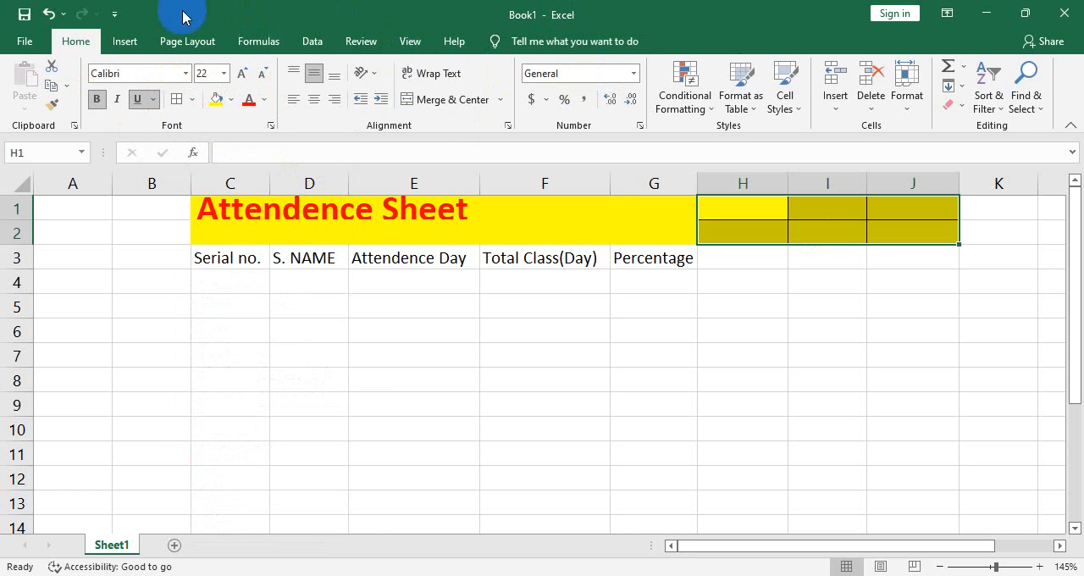
# Remove the yellow fill from cells H1:J2 beside the title
pyautogui.click(118, 42)
pyautogui.click(76, 41)
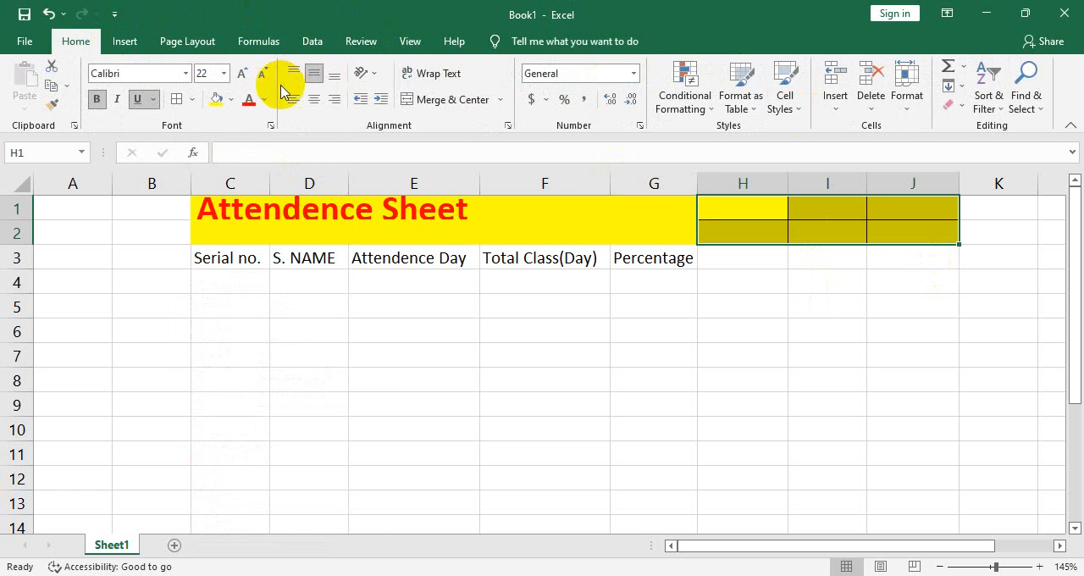
pyautogui.click(235, 100)
pyautogui.click(226, 138)
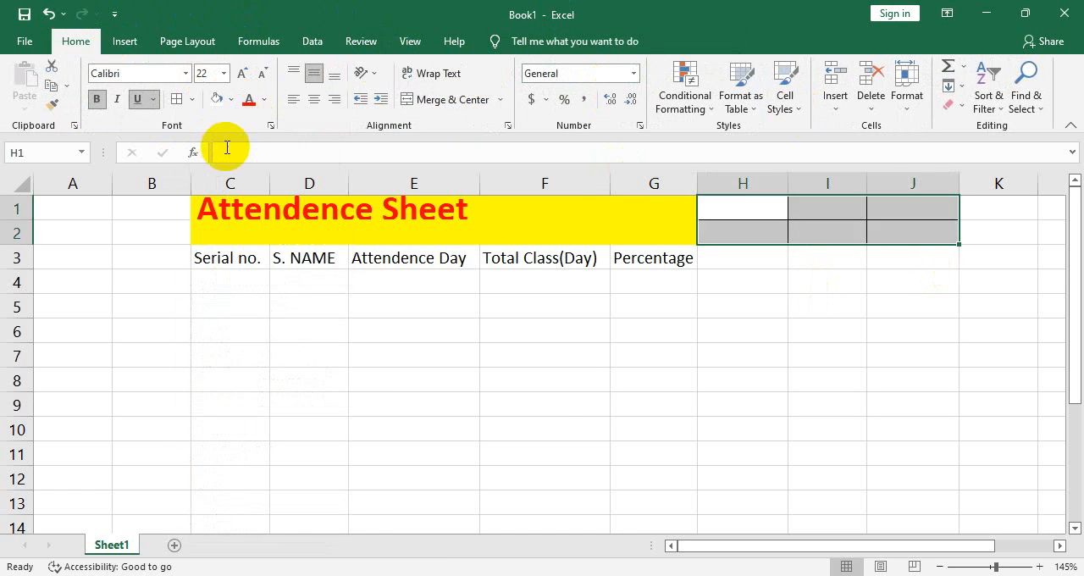
pyautogui.click(828, 478)
# Merge and center the "Attendence Sheet" title across C1:G2
pyautogui.click(600, 230)
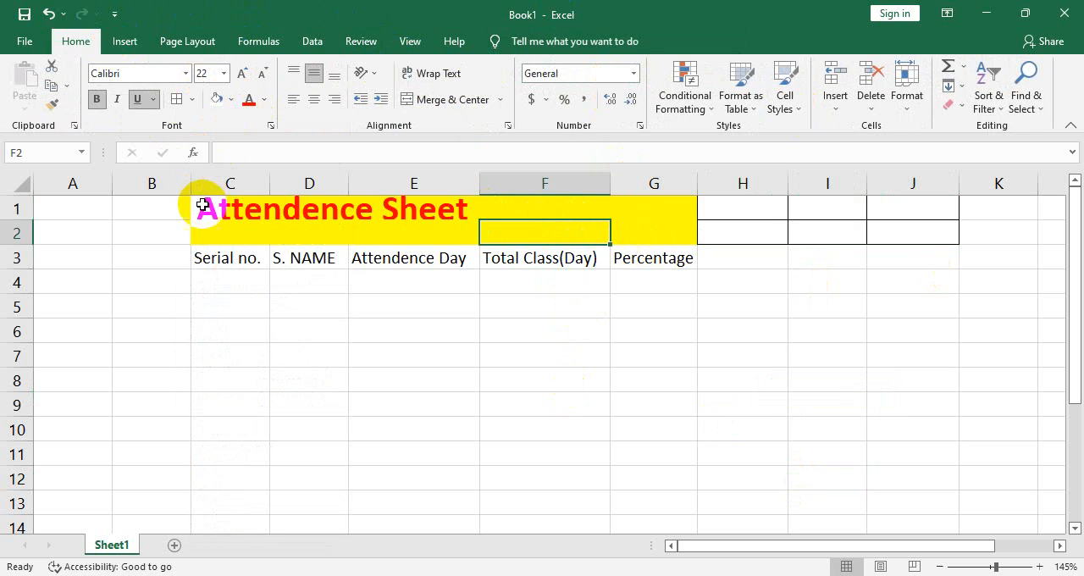
pyautogui.moveTo(200, 205); pyautogui.dragTo(682, 235)
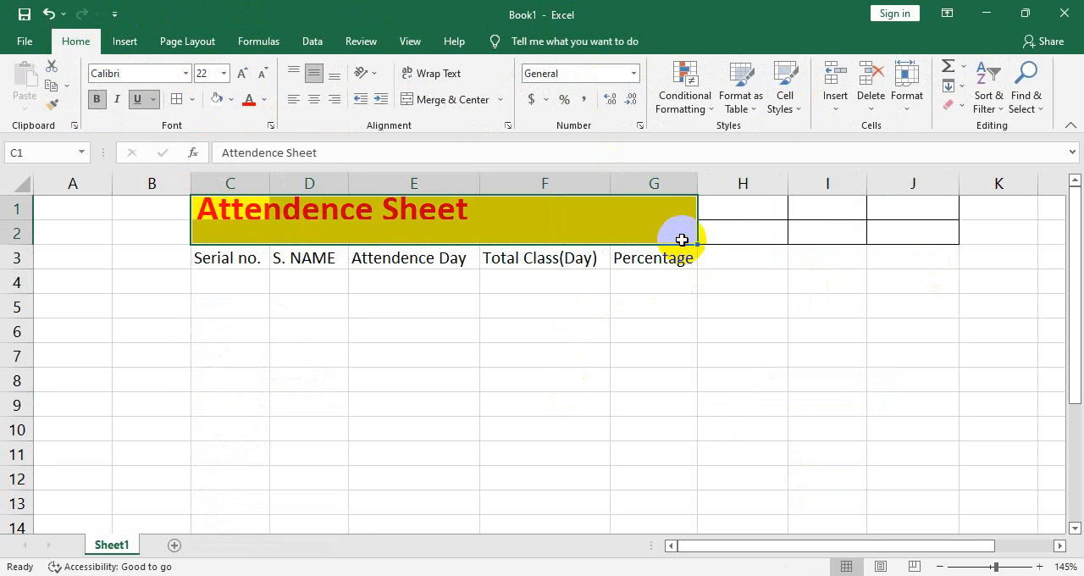
pyautogui.click(449, 100)
pyautogui.click(460, 303)
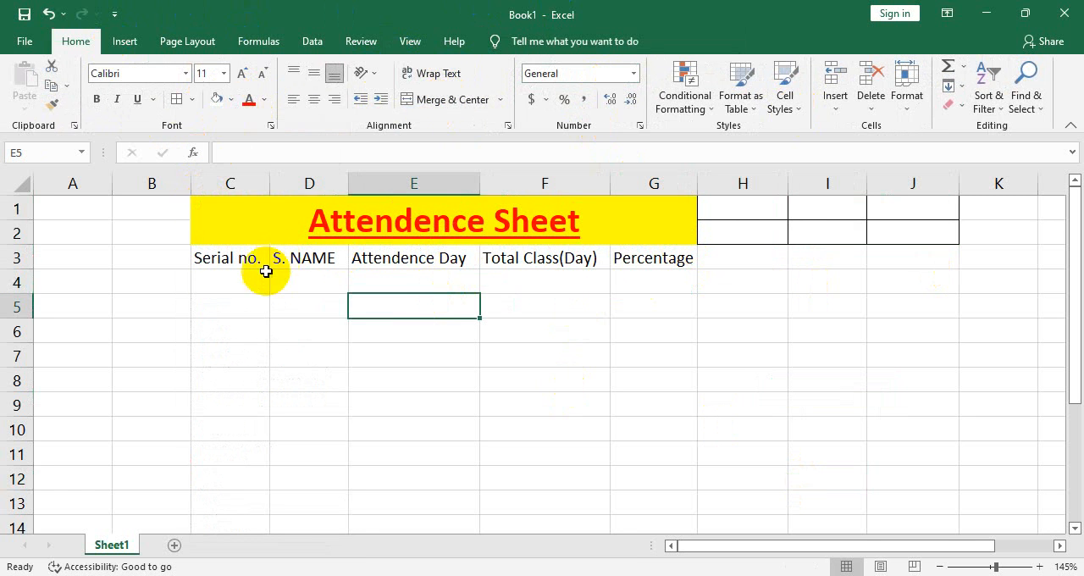
# Enter serial number 1 in C4 and fill the series down to 8 in C11
pyautogui.doubleClick(252, 280)
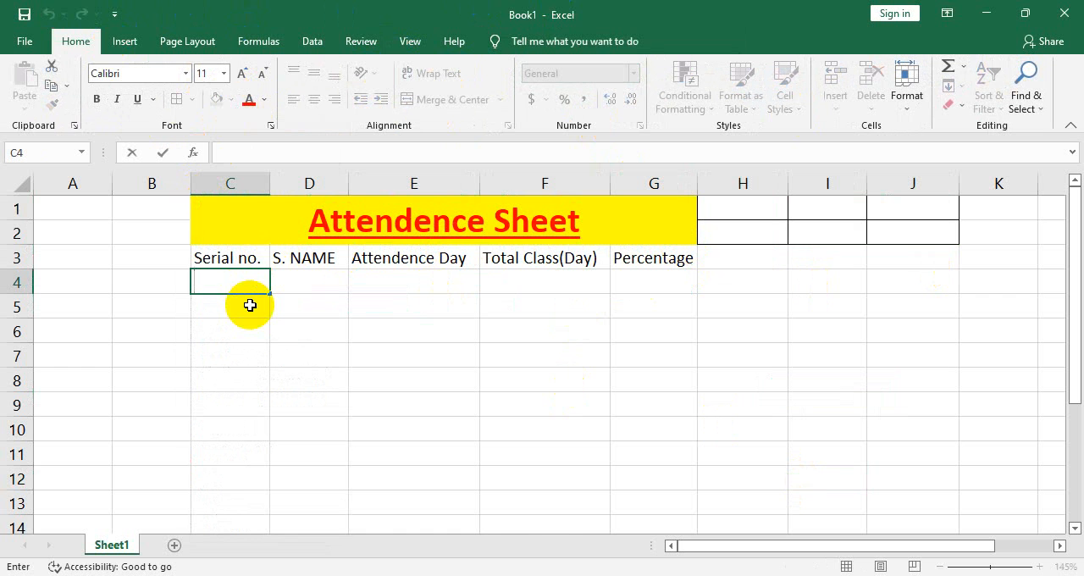
pyautogui.write('1')
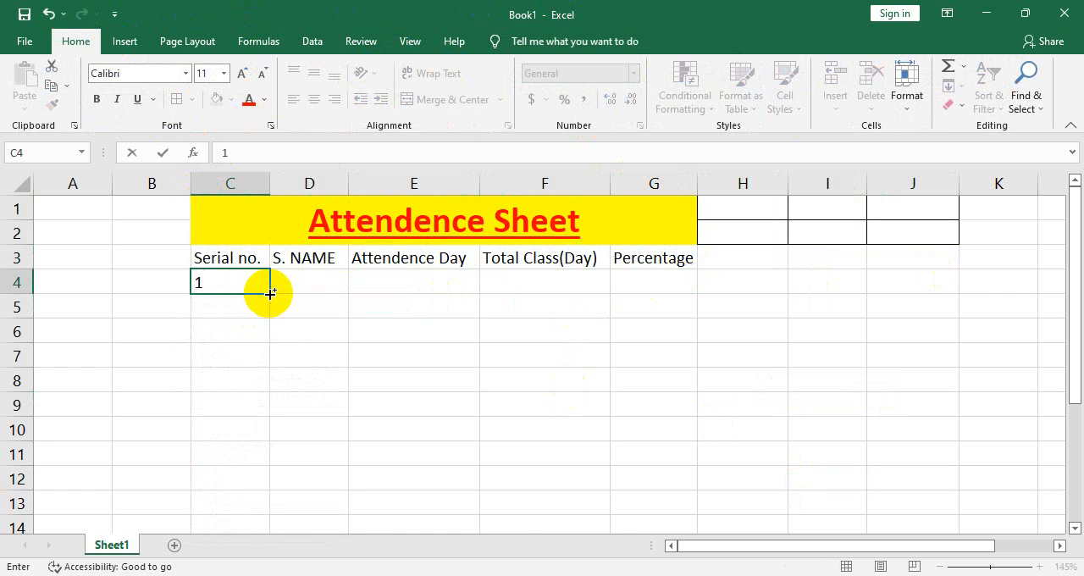
pyautogui.moveTo(270, 293); pyautogui.dragTo(273, 463)
pyautogui.click(497, 450)
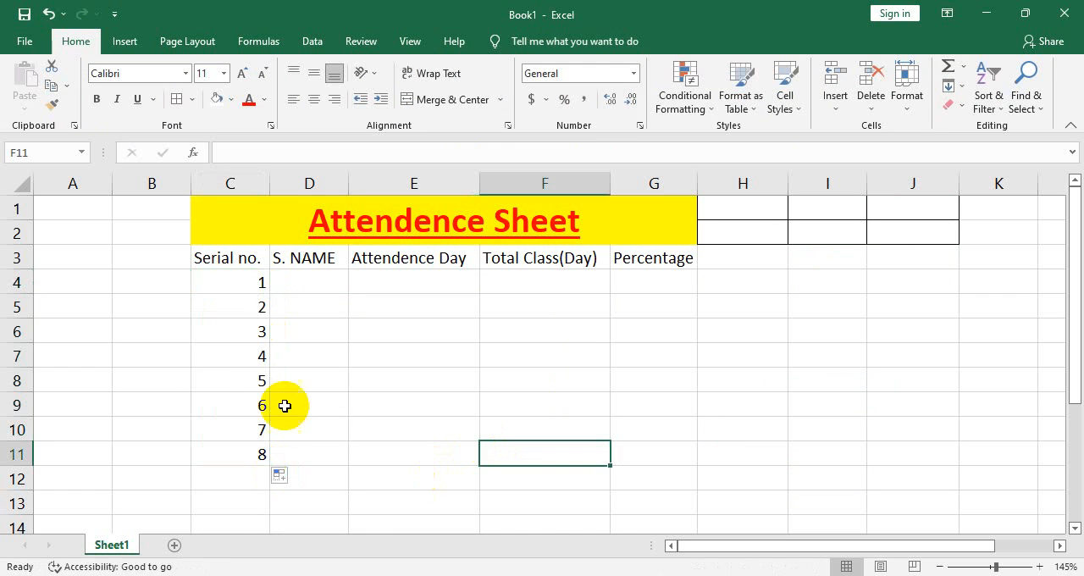
# Extend the serial number series down to 10 in C13
pyautogui.click(253, 284)
pyautogui.moveTo(238, 430); pyautogui.dragTo(271, 509)
pyautogui.click(246, 496)
pyautogui.click(266, 477)
pyautogui.click(405, 396)
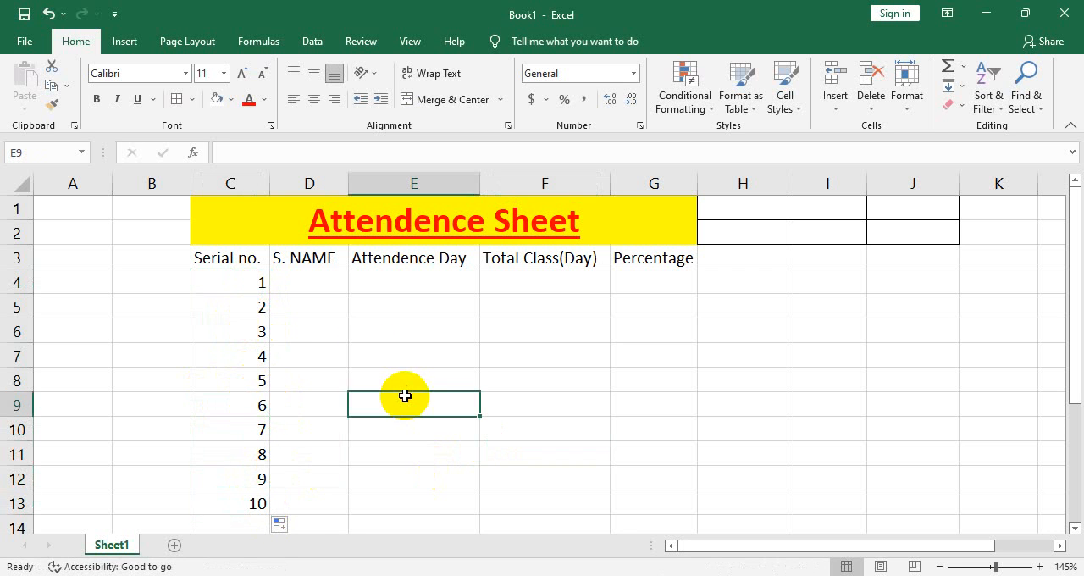
# Enter the first four students' names in D4:D7 of the S. NAME column
pyautogui.click(328, 288)
pyautogui.doubleClick(321, 276)
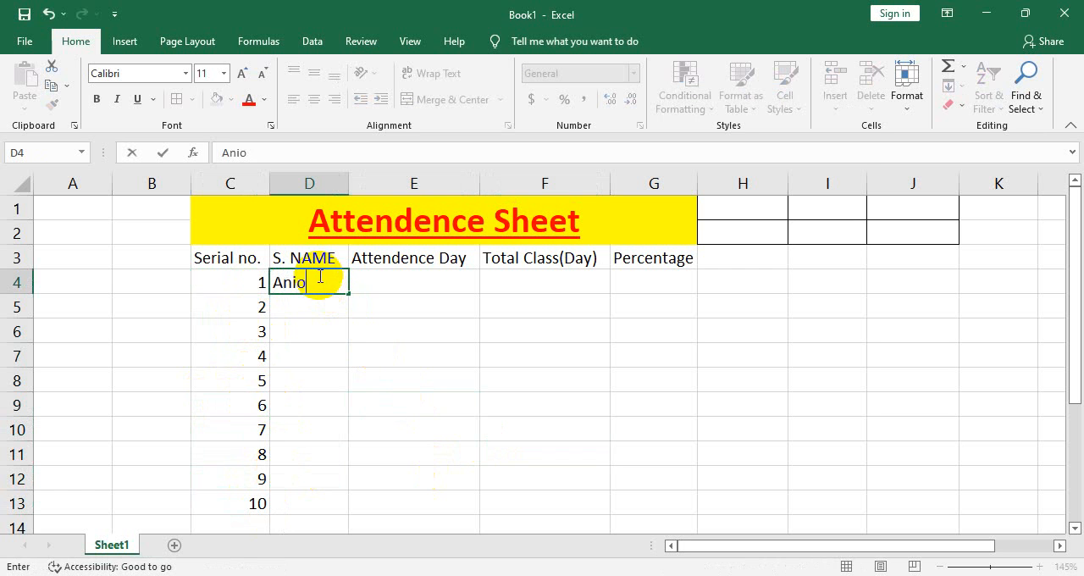
pyautogui.write('Anik')
pyautogui.press('Return')
pyautogui.write('Rifat')
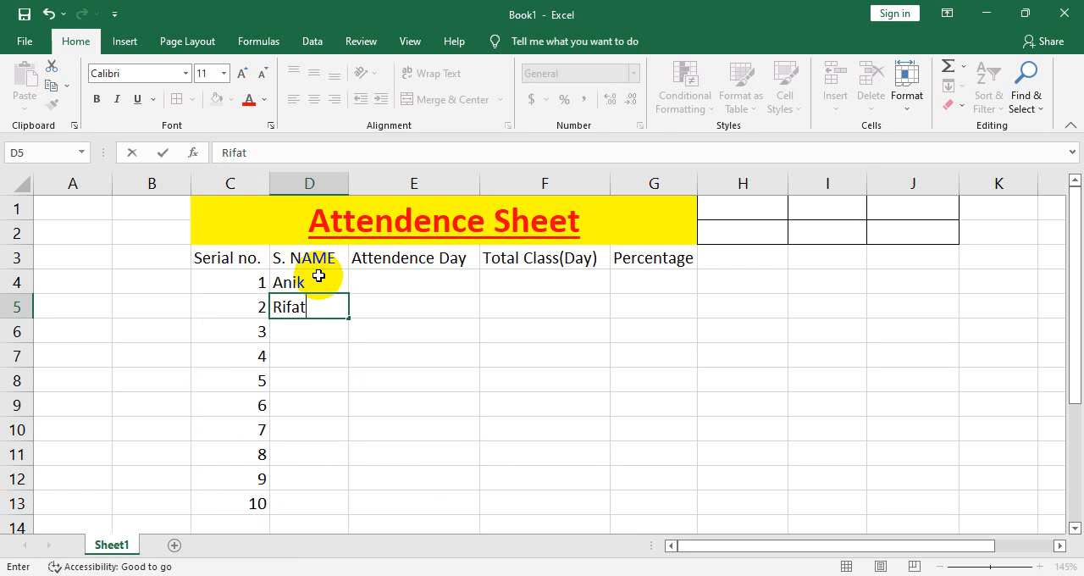
pyautogui.press('Return')
pyautogui.write('Sakib')
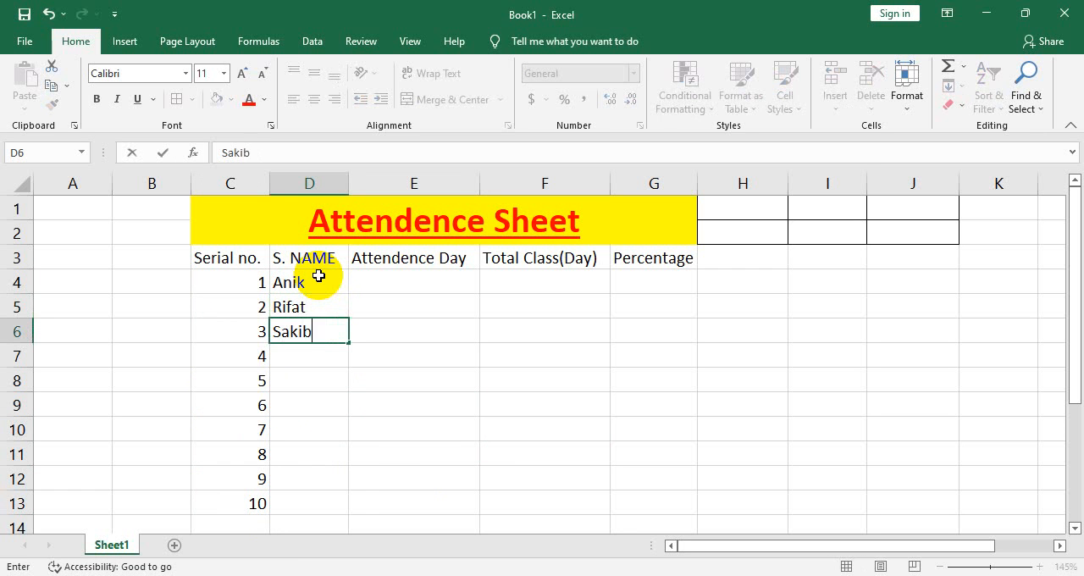
pyautogui.press('Return')
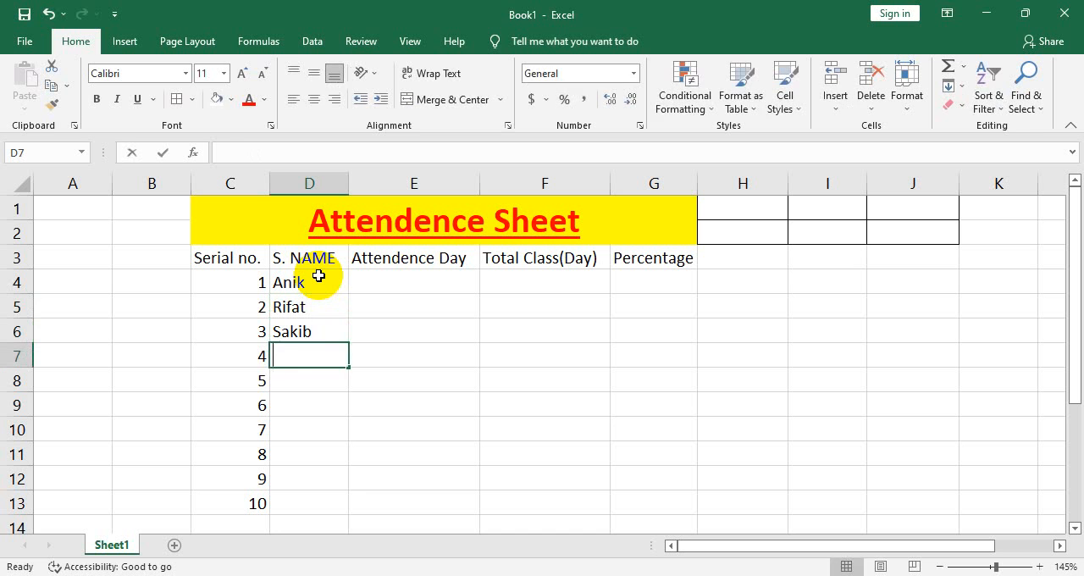
pyautogui.write('Rohan')
pyautogui.press('Return')
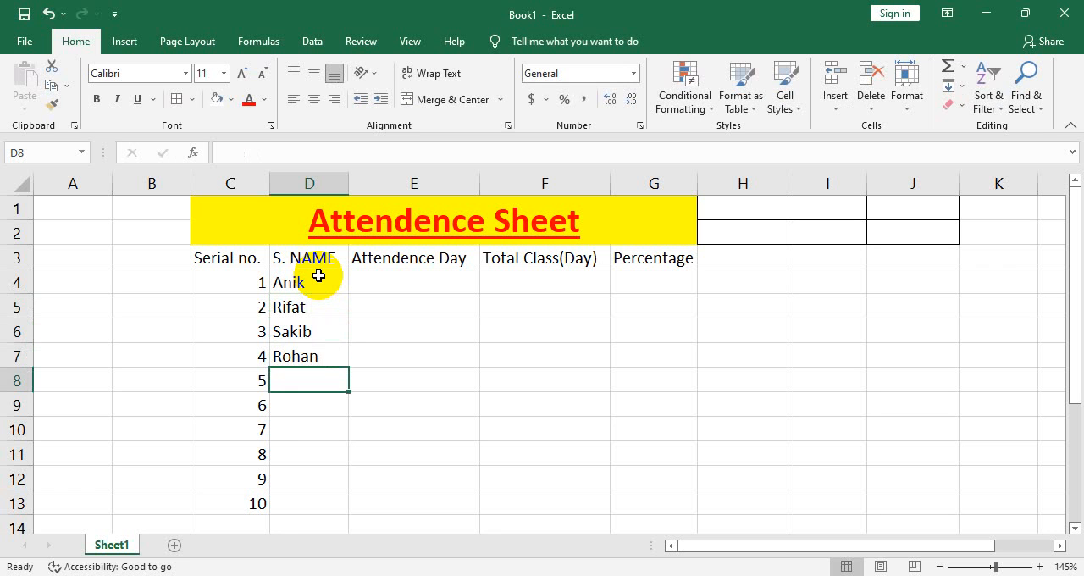
# Enter the names of students 5 to 7 in D8:D10
pyautogui.write('Rakib')
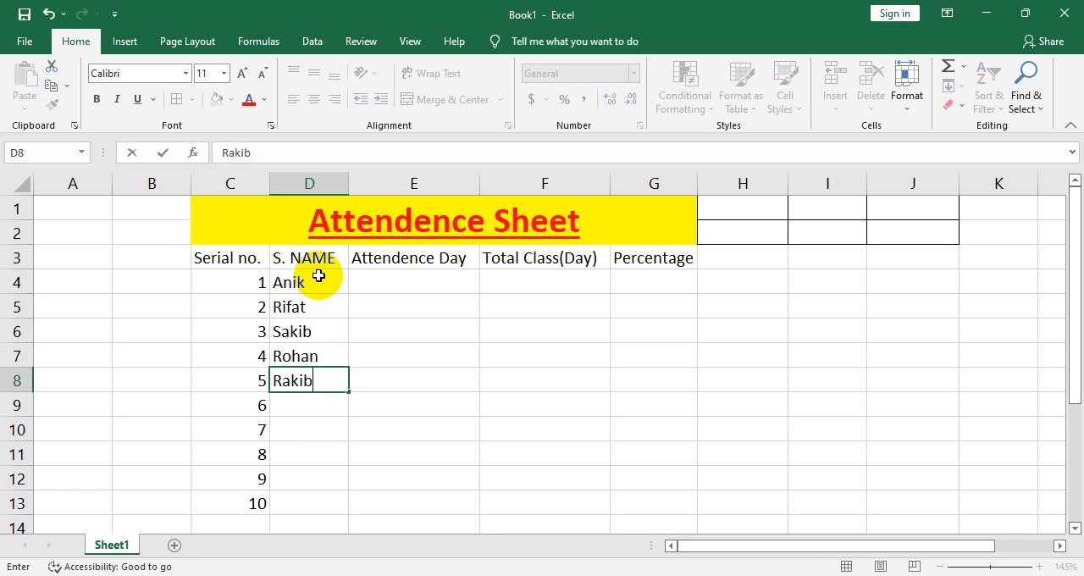
pyautogui.press('Return')
pyautogui.write('Rau')
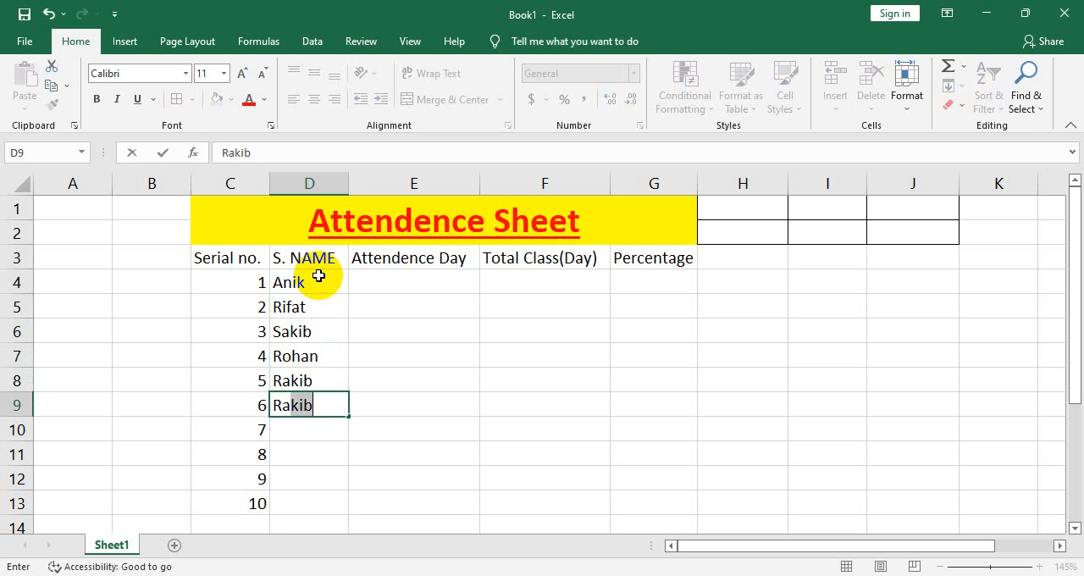
pyautogui.press('Return')
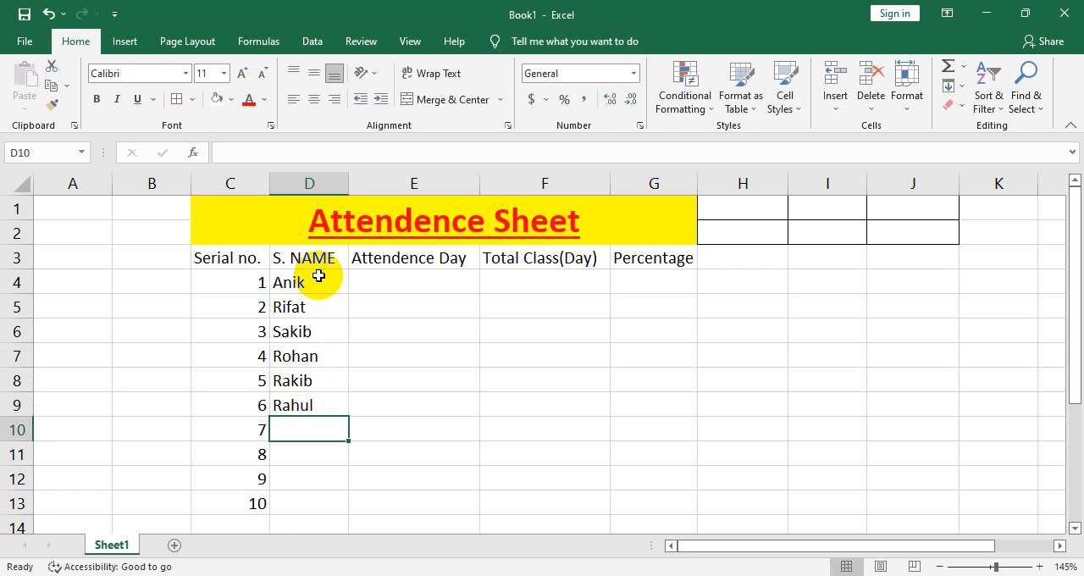
pyautogui.write('Abid')
pyautogui.press('Return')
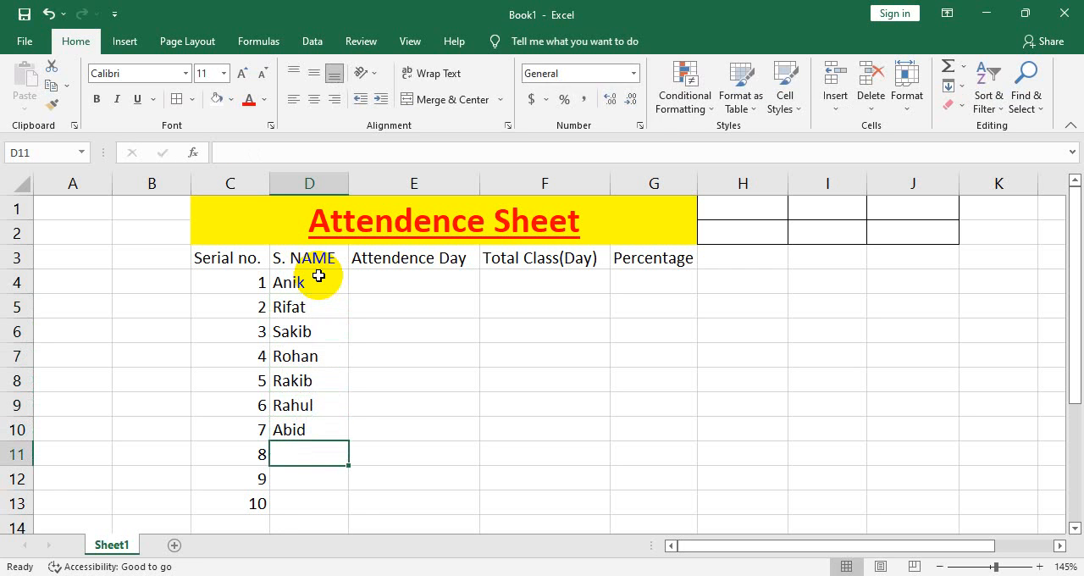
# Enter the names of students 8 to 10 in D11:D13
pyautogui.write('D')
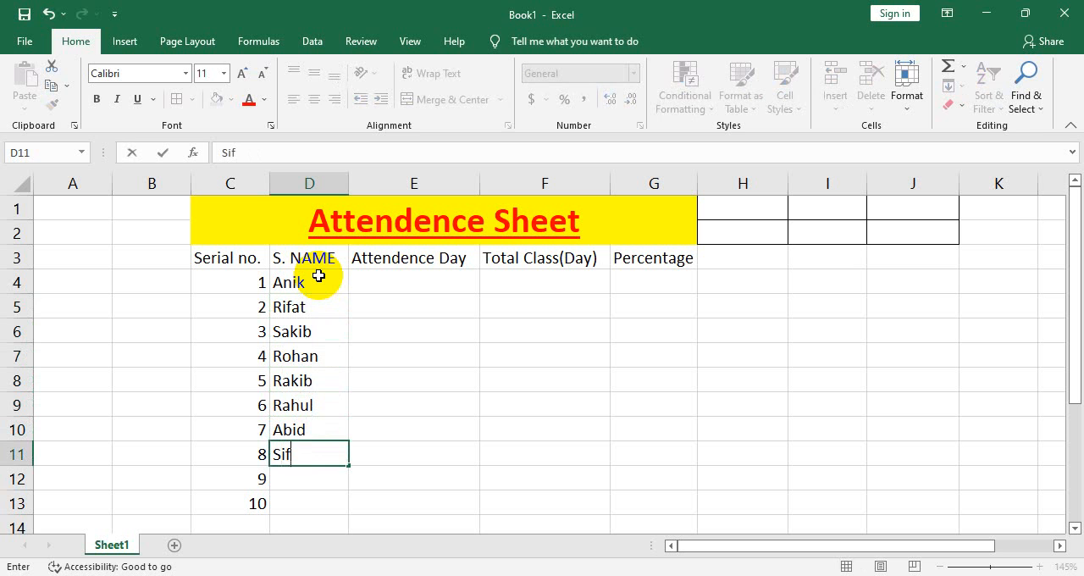
pyautogui.write('ifat')
pyautogui.press('Return')
pyautogui.write('R')
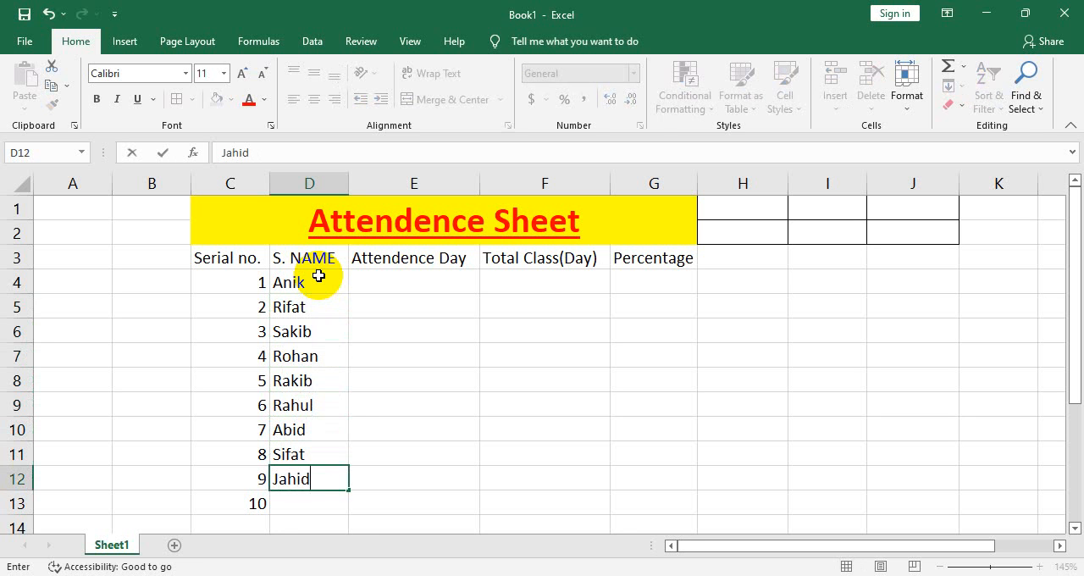
pyautogui.press('Return')
pyautogui.write('Efa')
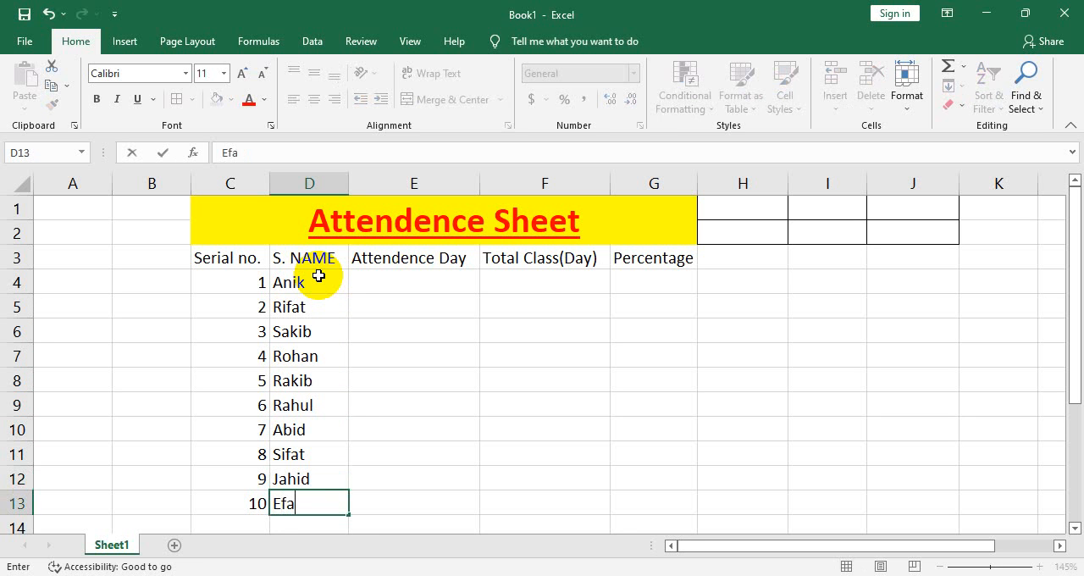
pyautogui.write('t')
pyautogui.press('Return')
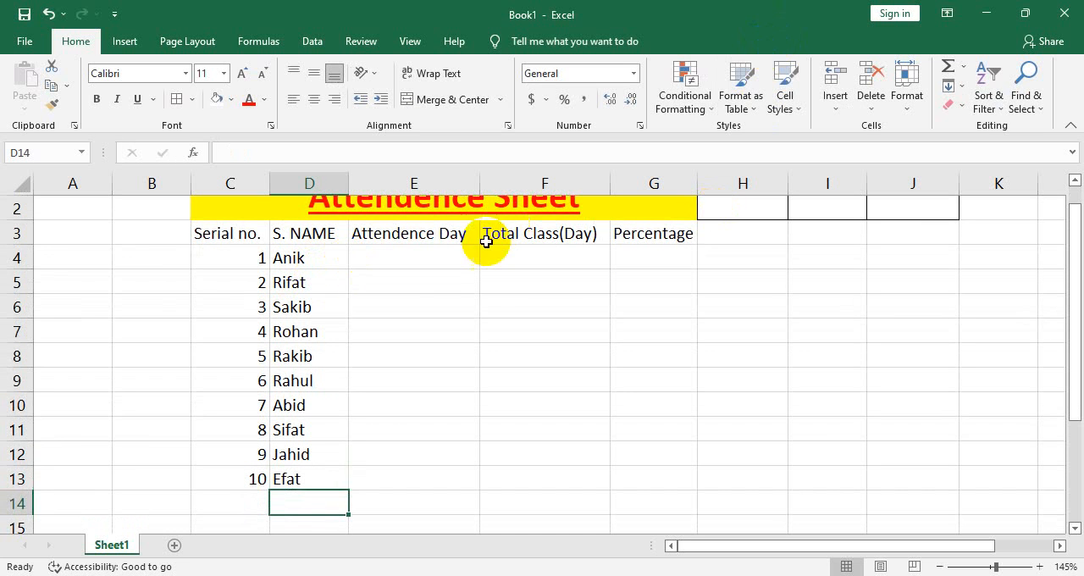
# Enter 90 as the total class days in F4 and copy it down to F13
pyautogui.click(427, 268)
pyautogui.click(554, 254)
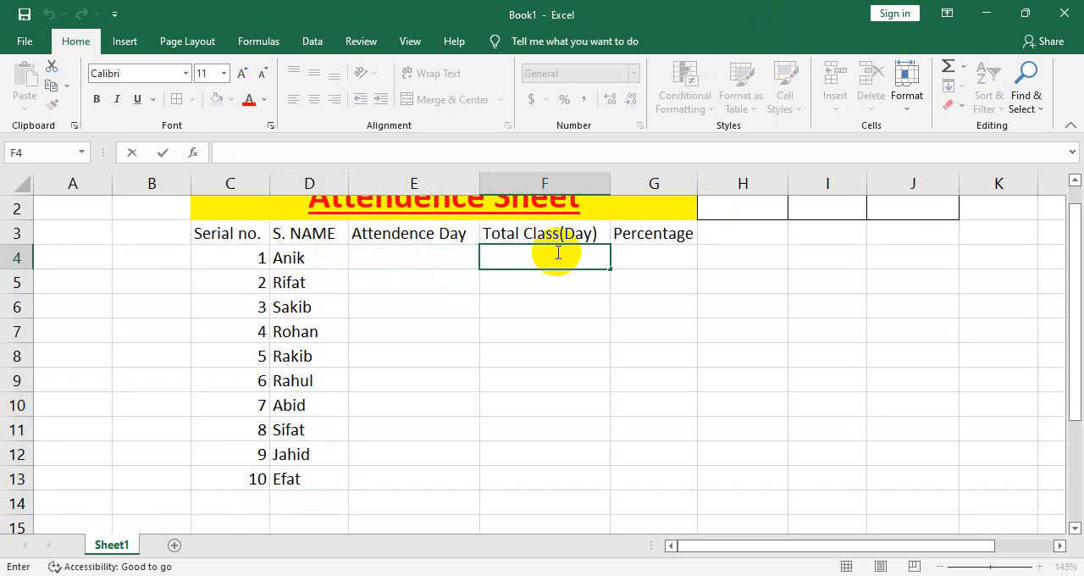
pyautogui.click(563, 256)
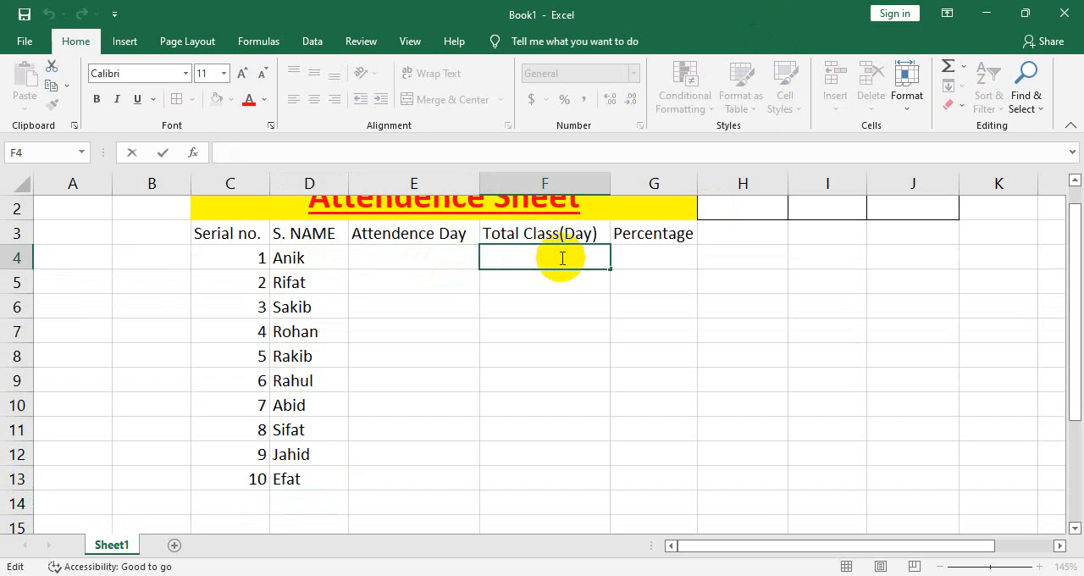
pyautogui.click(552, 324)
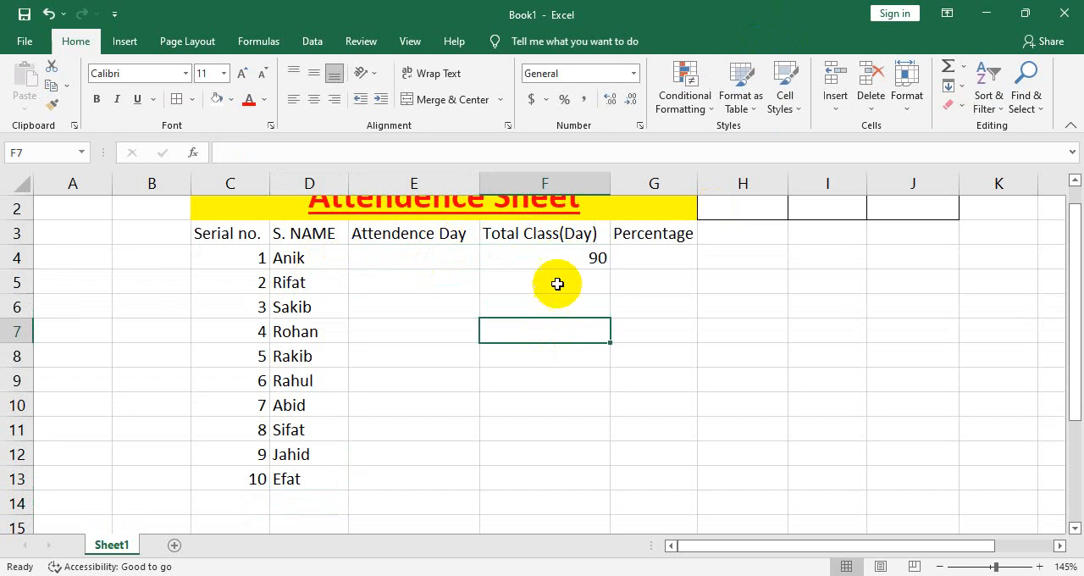
pyautogui.click(556, 283)
pyautogui.click(555, 257)
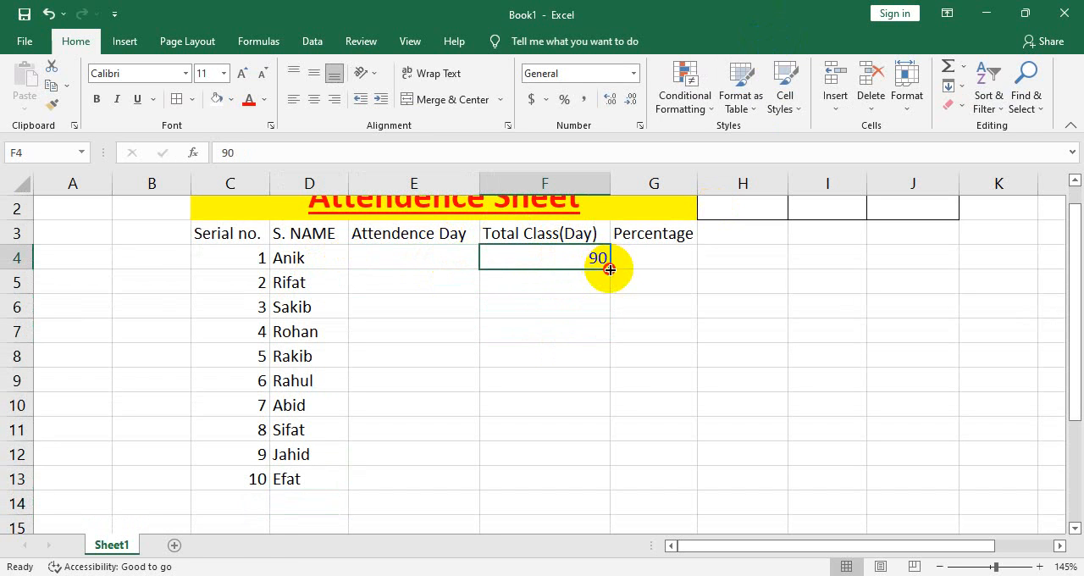
pyautogui.moveTo(611, 269); pyautogui.dragTo(612, 493)
pyautogui.click(714, 399)
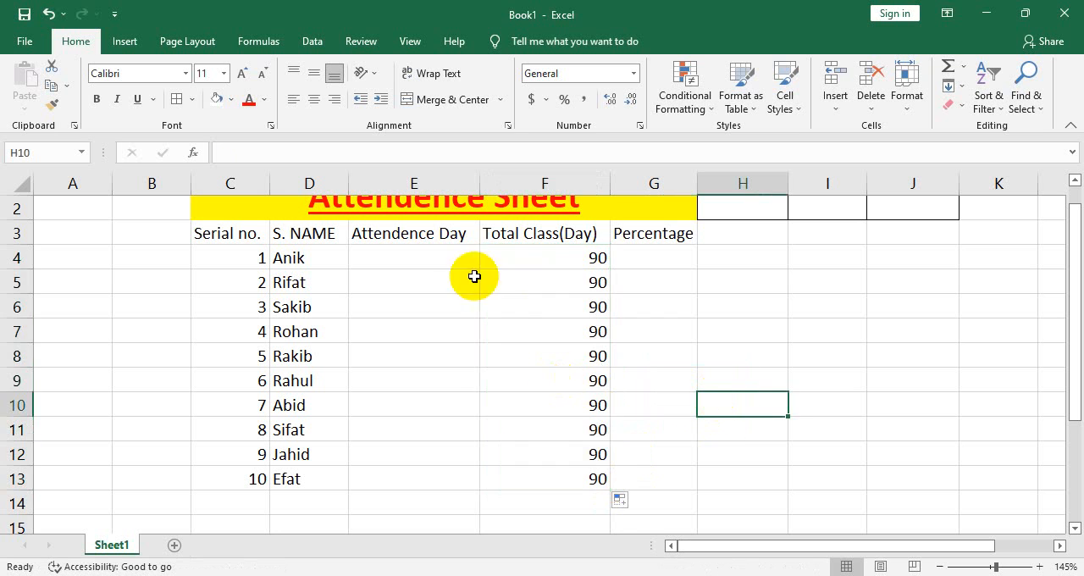
# Center-align the total class values in F4:F13
pyautogui.moveTo(534, 257); pyautogui.dragTo(544, 478)
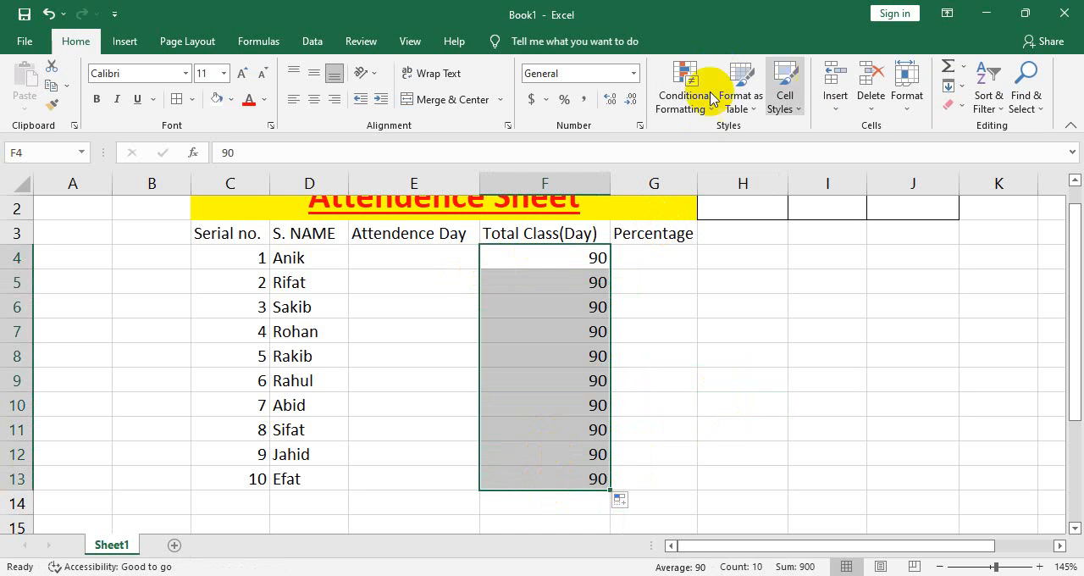
pyautogui.click(314, 99)
pyautogui.click(531, 398)
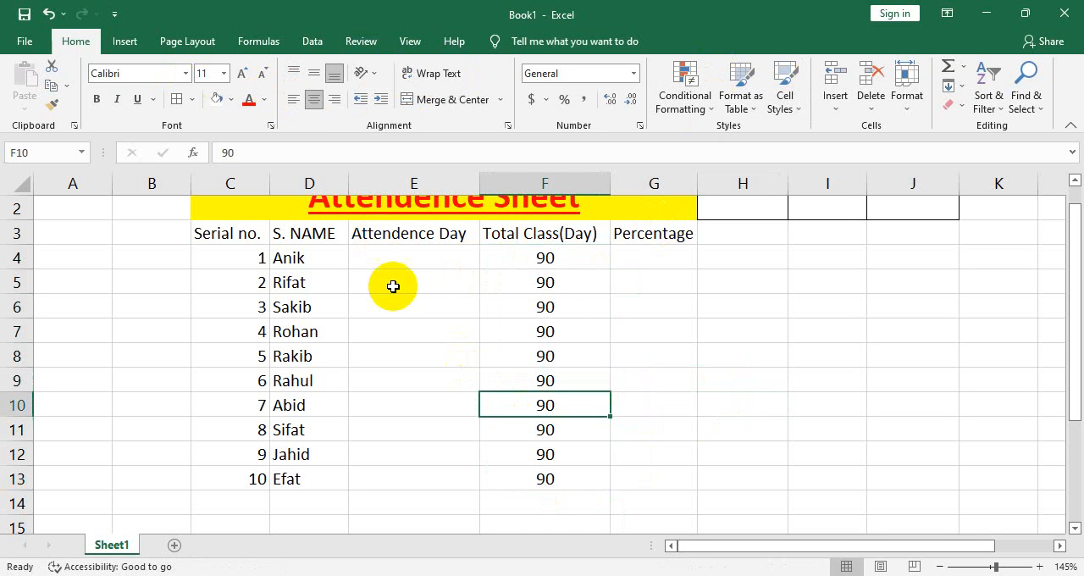
# Enter the attendance days 70, 60 and 55 for the first three students in E4:E6
pyautogui.click(415, 283)
pyautogui.click(545, 229)
pyautogui.click(438, 258)
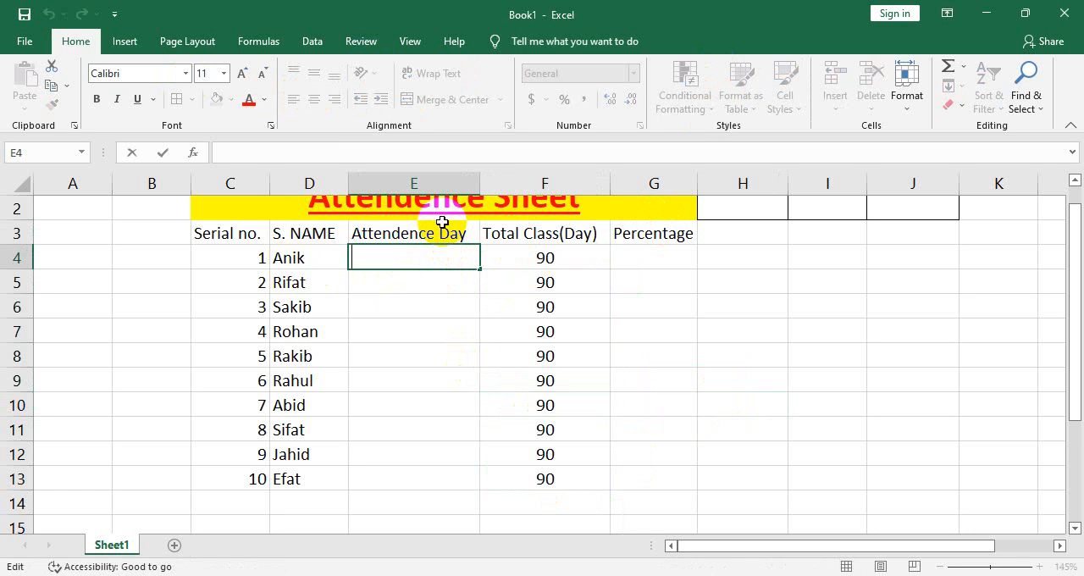
pyautogui.doubleClick(426, 283)
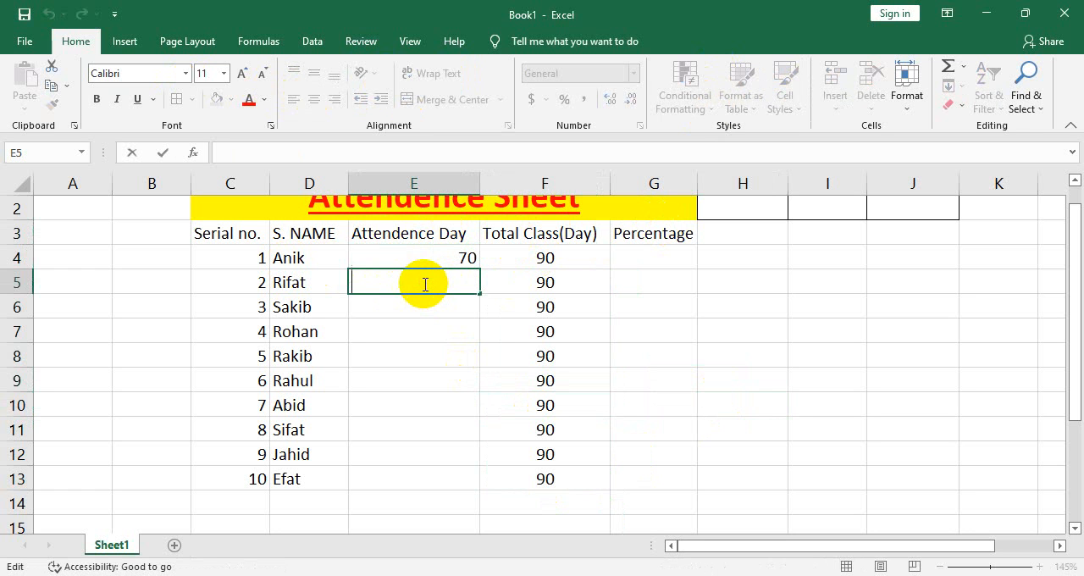
pyautogui.click(436, 346)
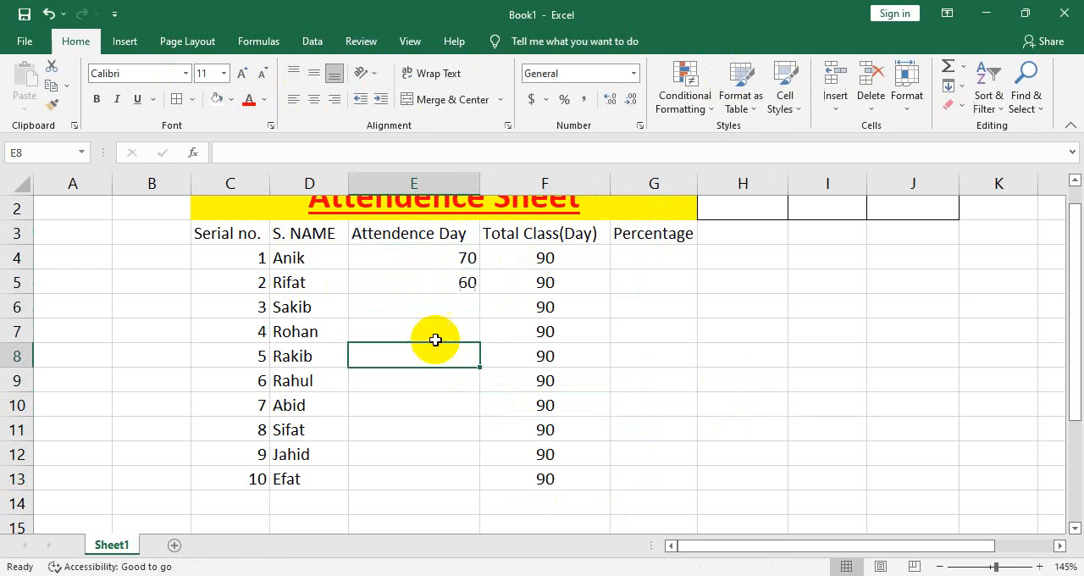
pyautogui.doubleClick(448, 307)
pyautogui.write('55')
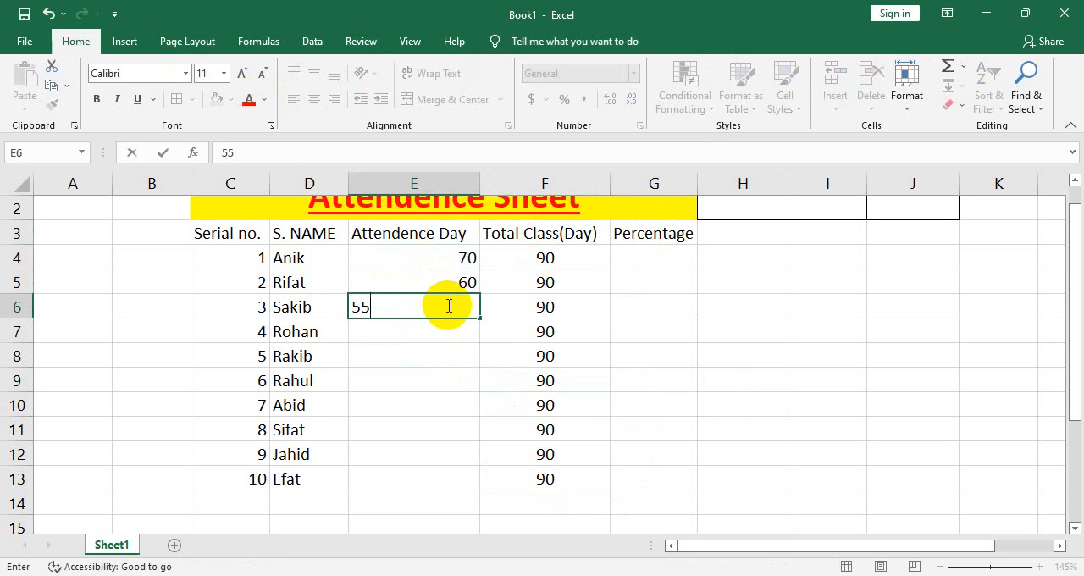
pyautogui.click(455, 380)
# Enter the attendance days 35, 45 and 32 for students 4 to 6 in E7:E9
pyautogui.click(463, 331)
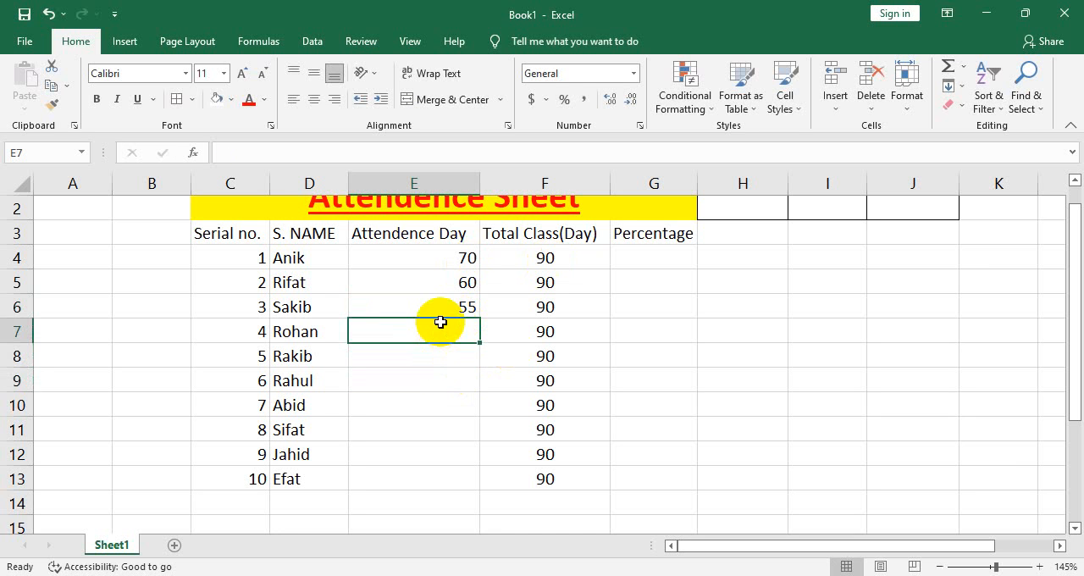
pyautogui.doubleClick(445, 337)
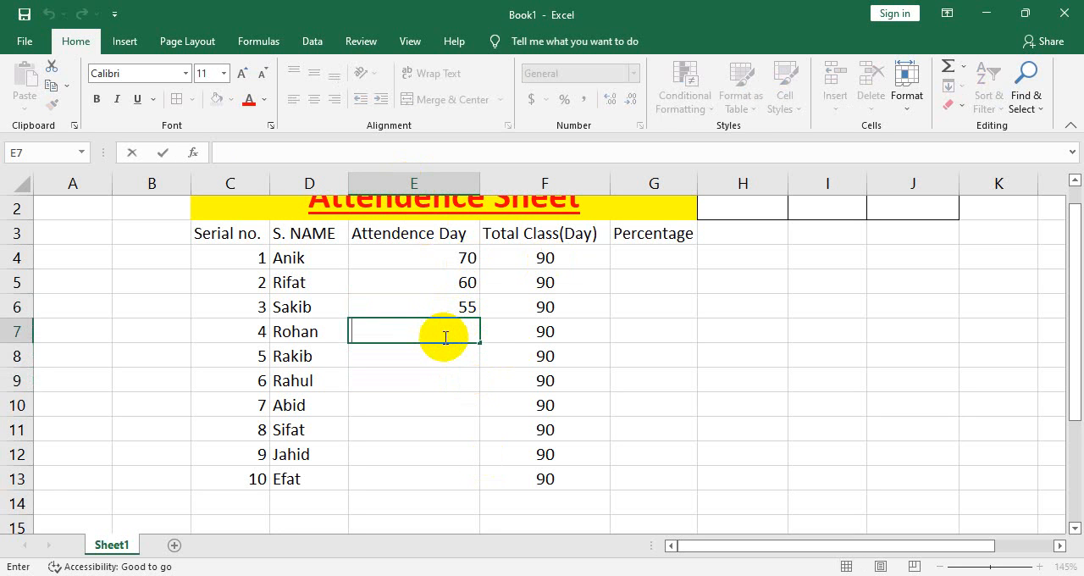
pyautogui.click(385, 429)
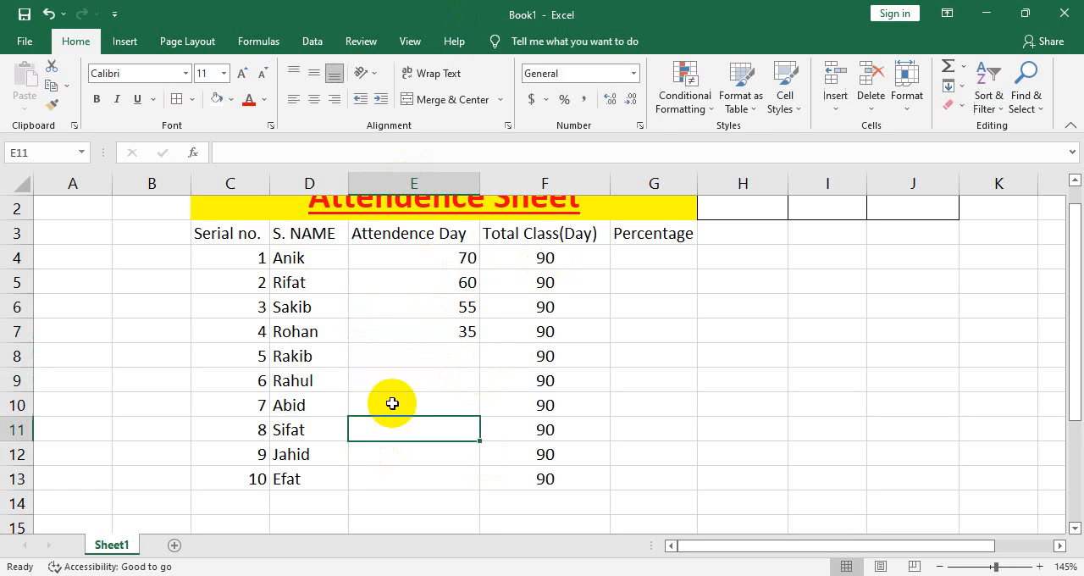
pyautogui.click(438, 359)
pyautogui.doubleClick(443, 359)
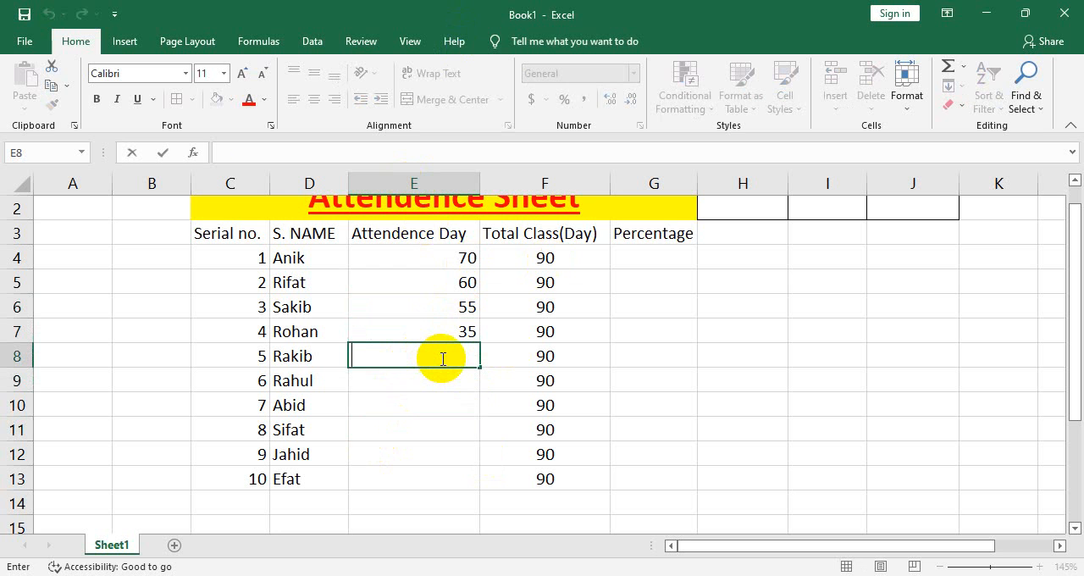
pyautogui.click(503, 416)
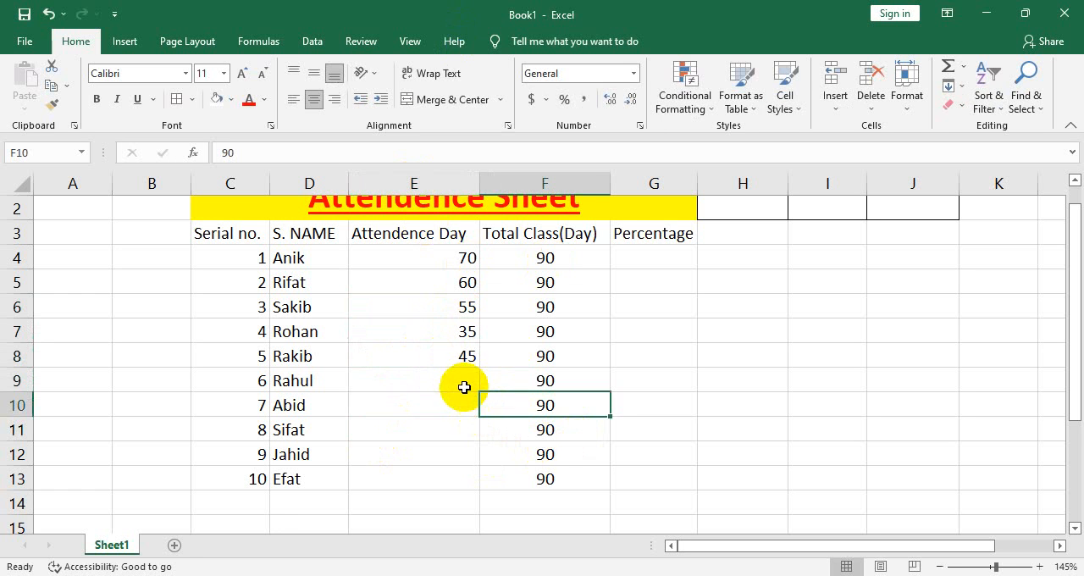
pyautogui.doubleClick(465, 387)
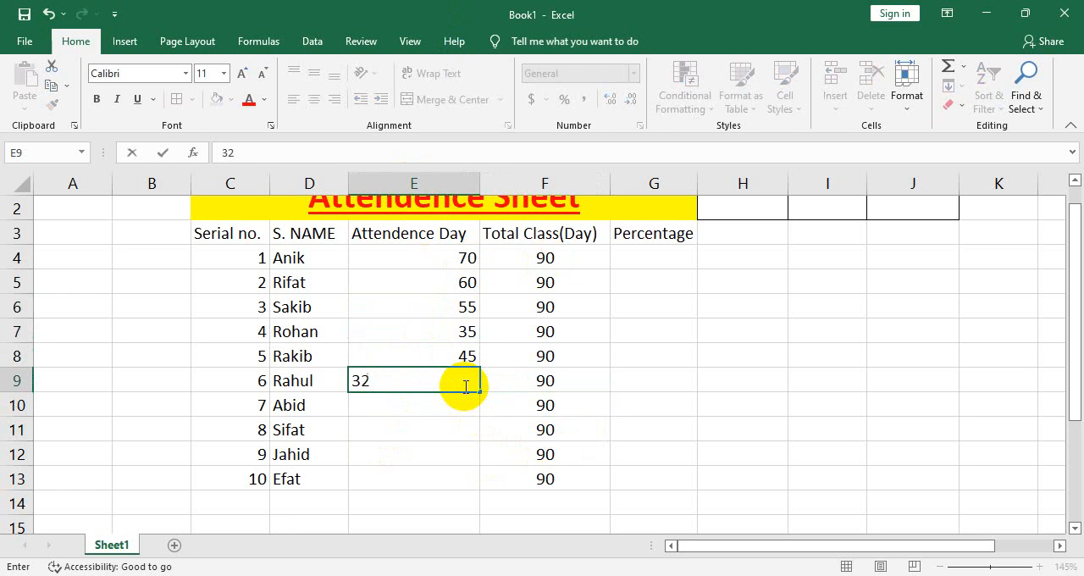
# Enter the attendance days 18 and 26 for students 7 and 8 in E10:E11
pyautogui.click(449, 411)
pyautogui.doubleClick(450, 409)
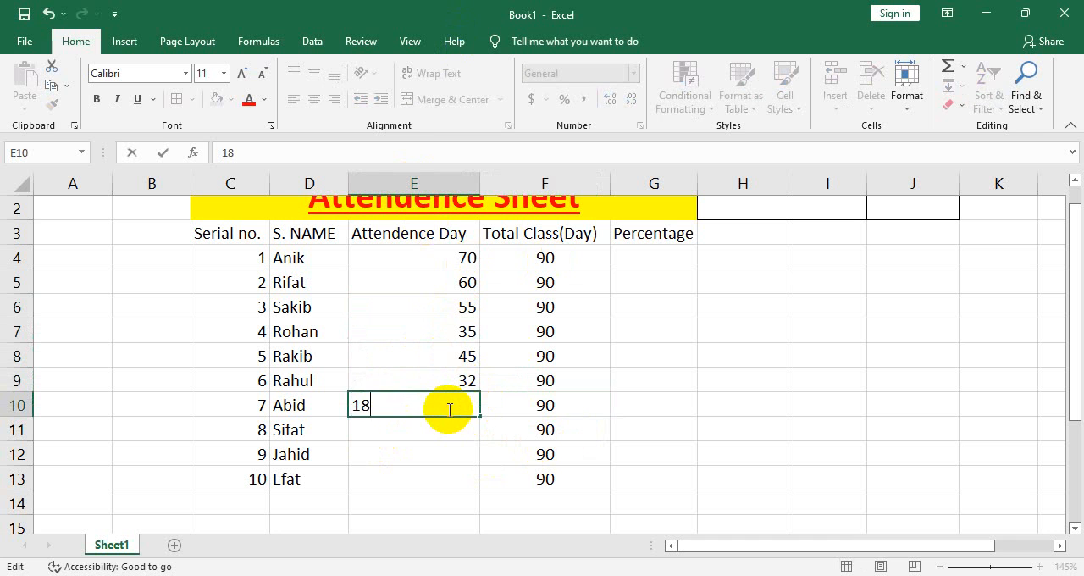
pyautogui.click(448, 428)
pyautogui.doubleClick(464, 424)
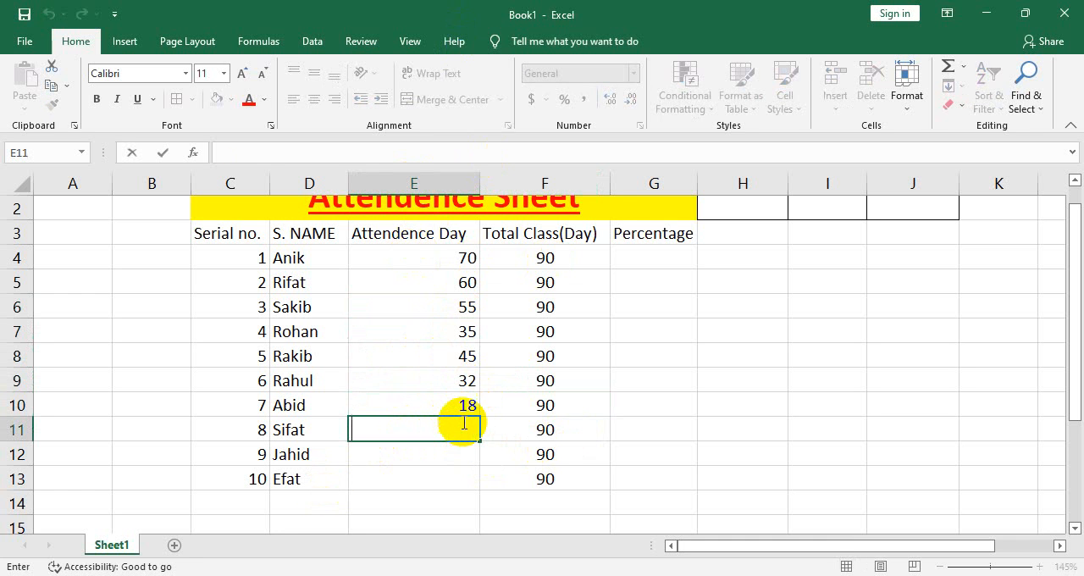
pyautogui.write('26')
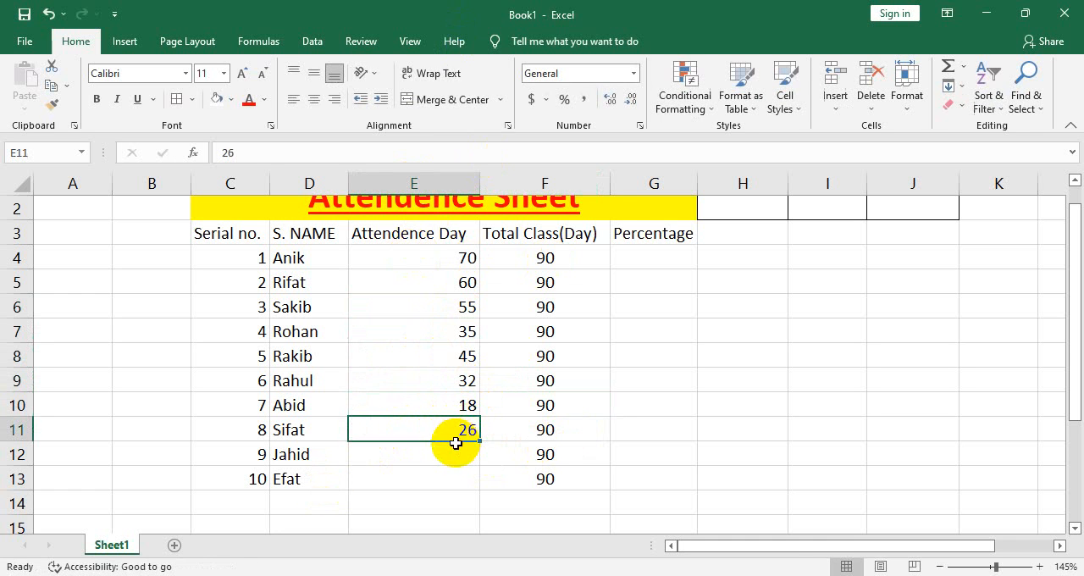
pyautogui.click(450, 450)
# Enter the attendance days 21 and 17 for the last two students in E12:E13
pyautogui.click(428, 403)
pyautogui.click(422, 453)
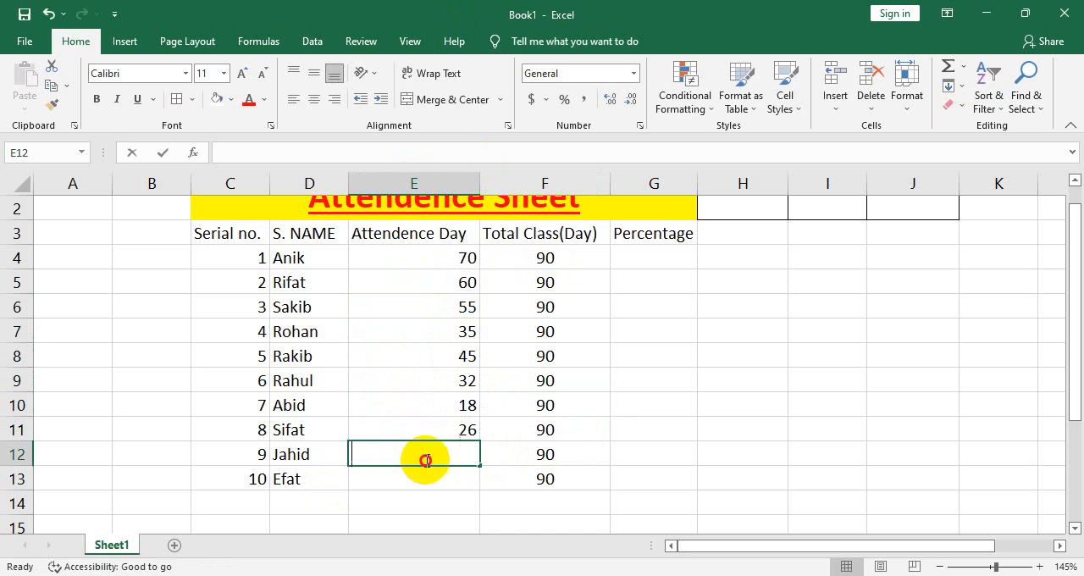
pyautogui.doubleClick(426, 460)
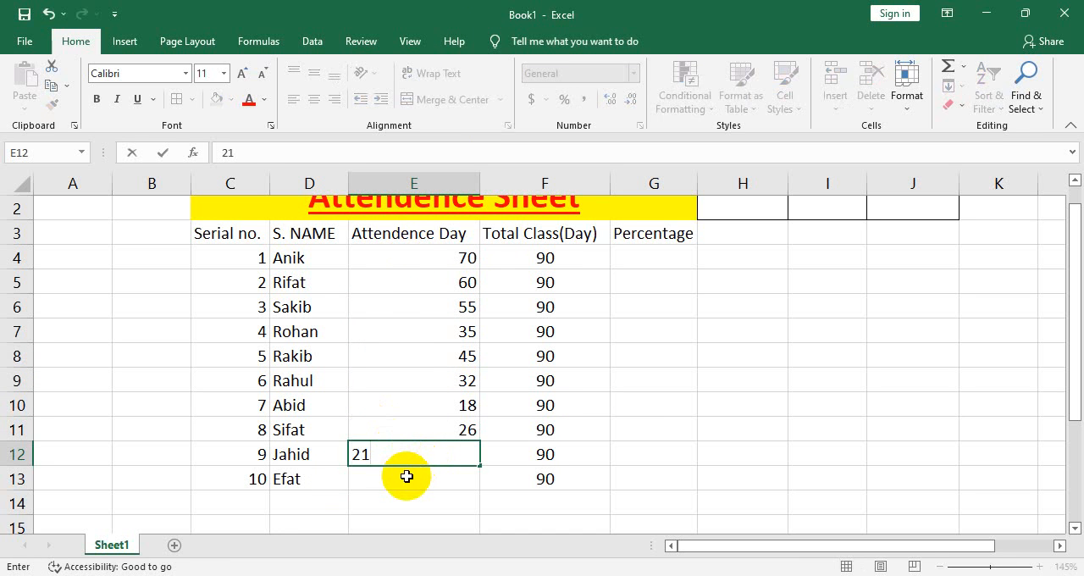
pyautogui.click(407, 476)
pyautogui.doubleClick(407, 477)
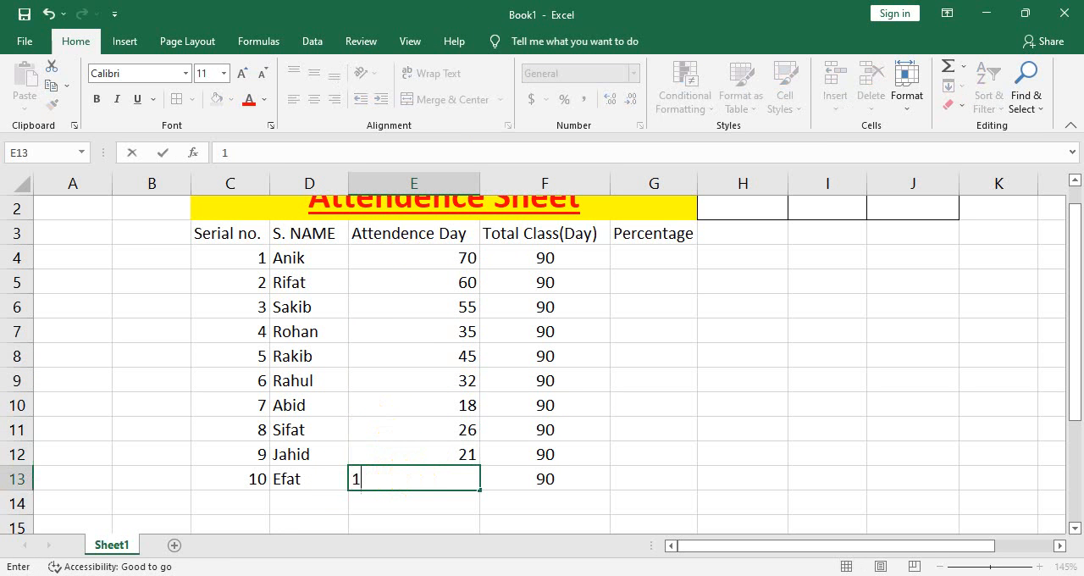
pyautogui.write('17')
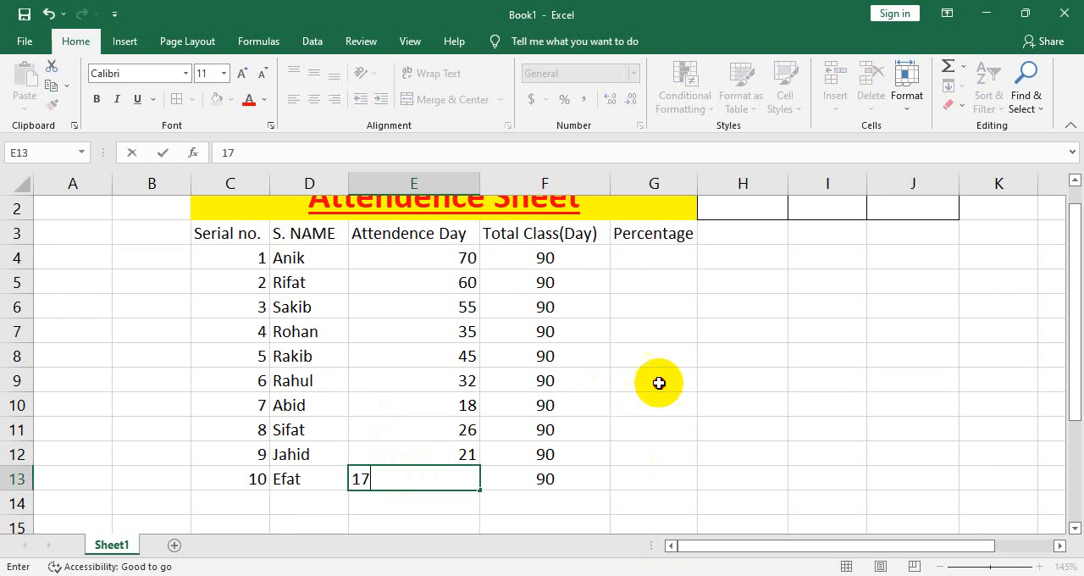
pyautogui.click(656, 382)
pyautogui.click(533, 235)
pyautogui.doubleClick(638, 257)
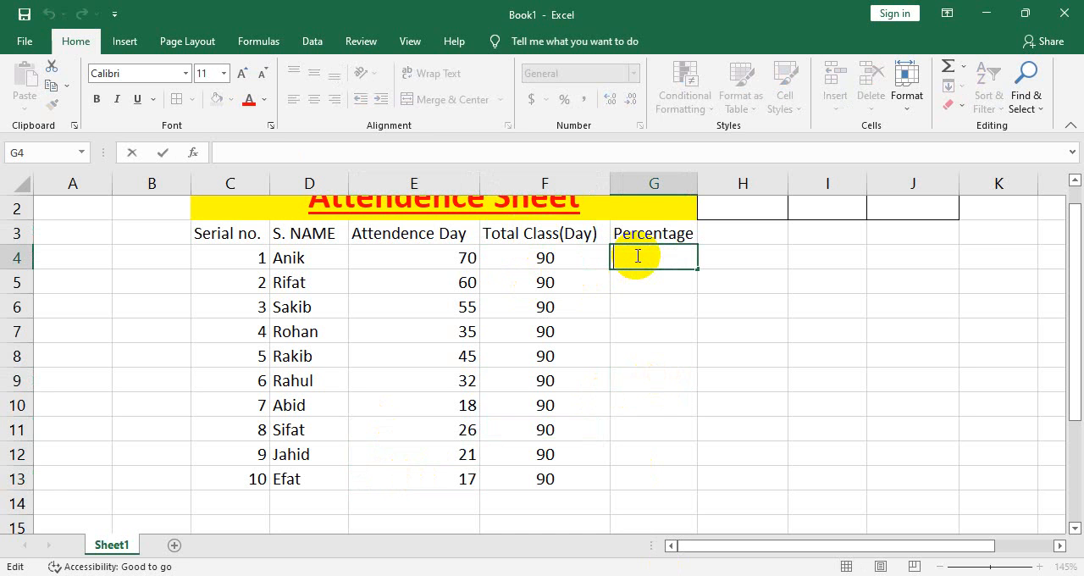
pyautogui.click(823, 331)
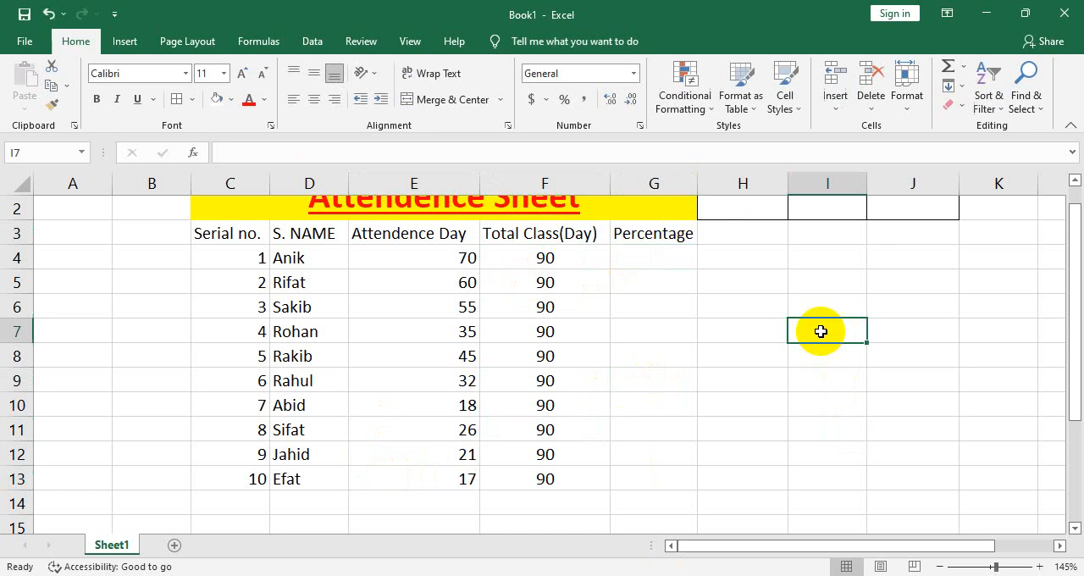
pyautogui.doubleClick(842, 283)
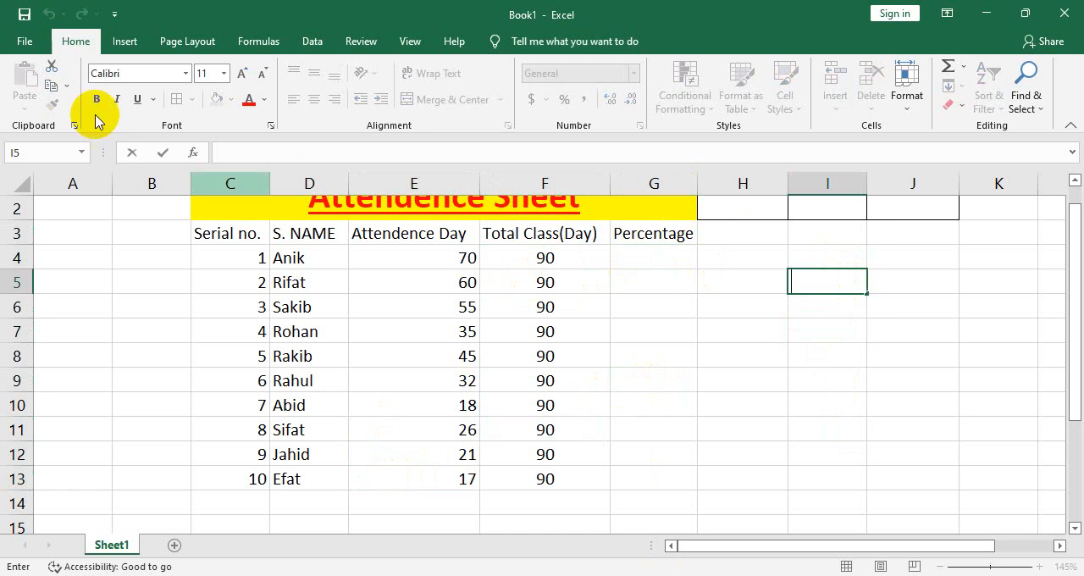
pyautogui.click(262, 42)
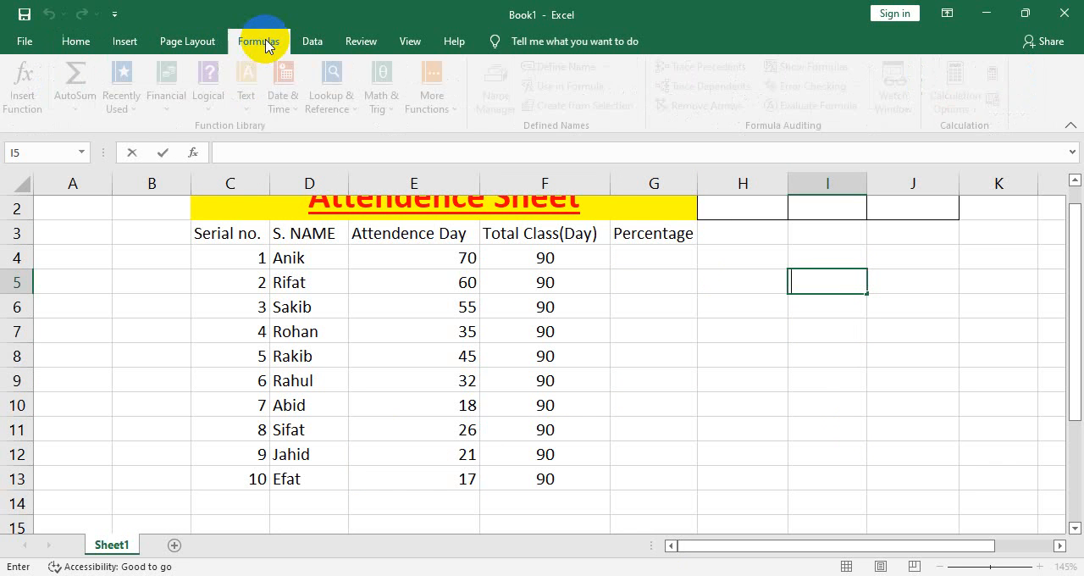
pyautogui.click(187, 43)
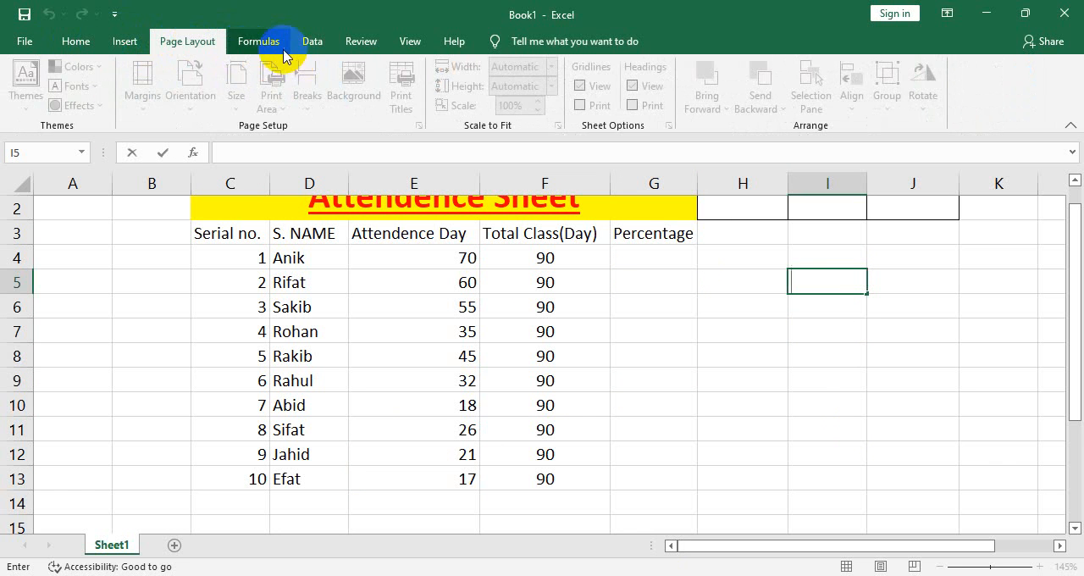
pyautogui.click(293, 42)
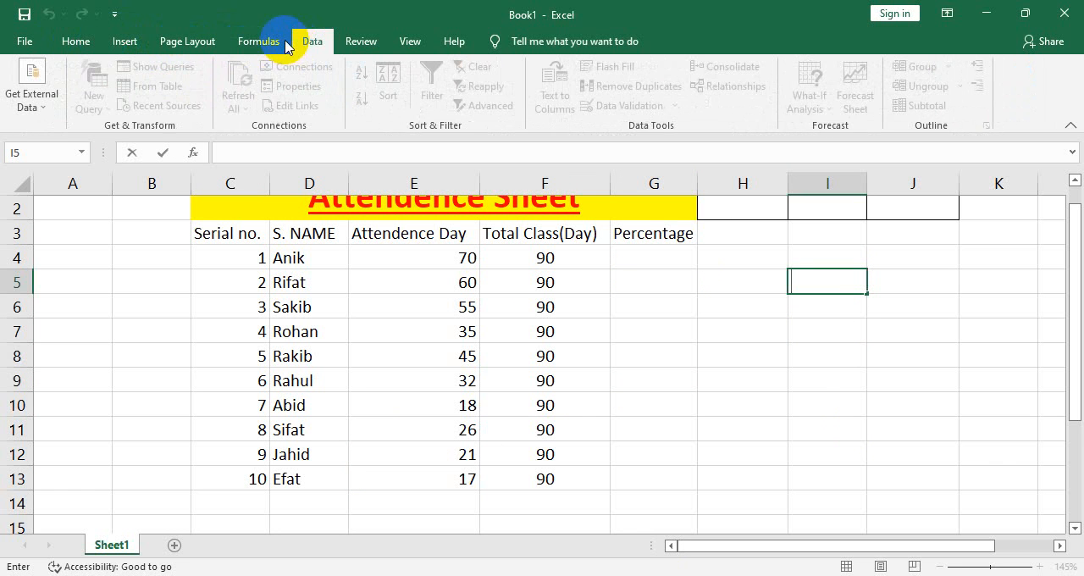
pyautogui.click(92, 45)
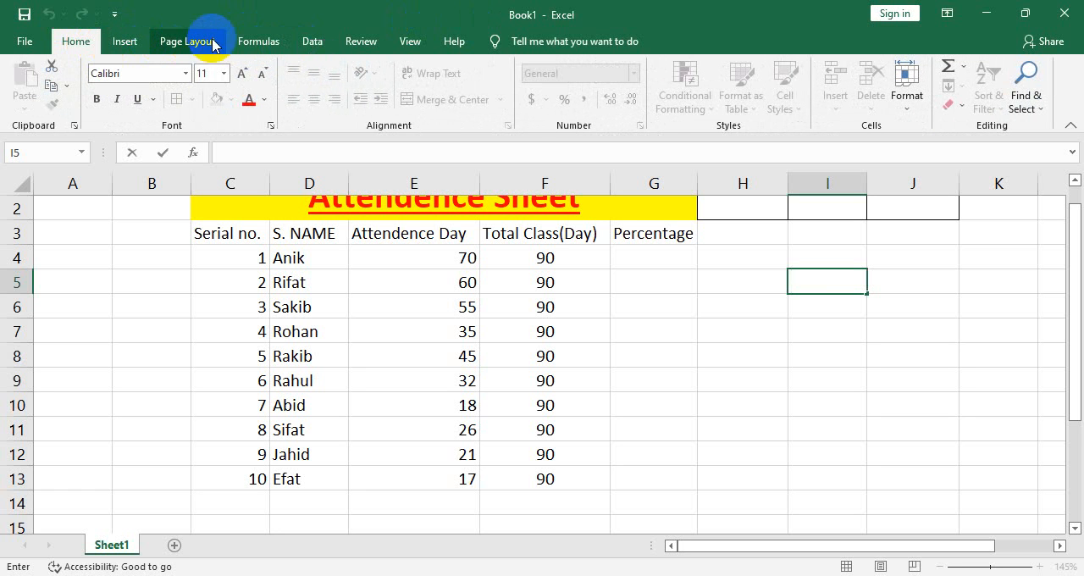
# Examine the functions offered under AutoSum, Recently Used, Financial, Logical, Text, Date & Time and Lookup & Reference
pyautogui.click(248, 44)
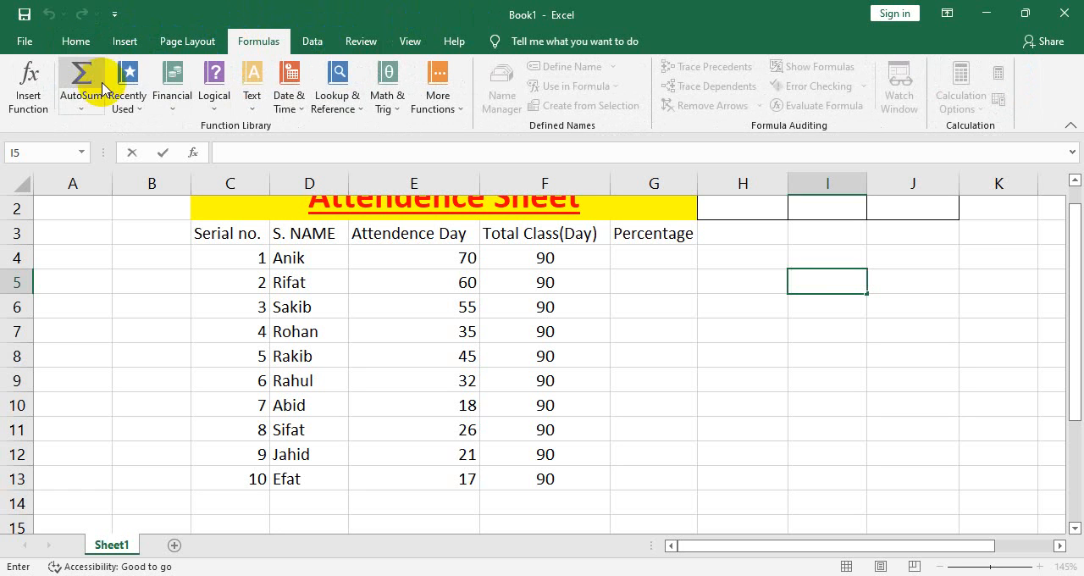
pyautogui.click(129, 102)
pyautogui.click(84, 110)
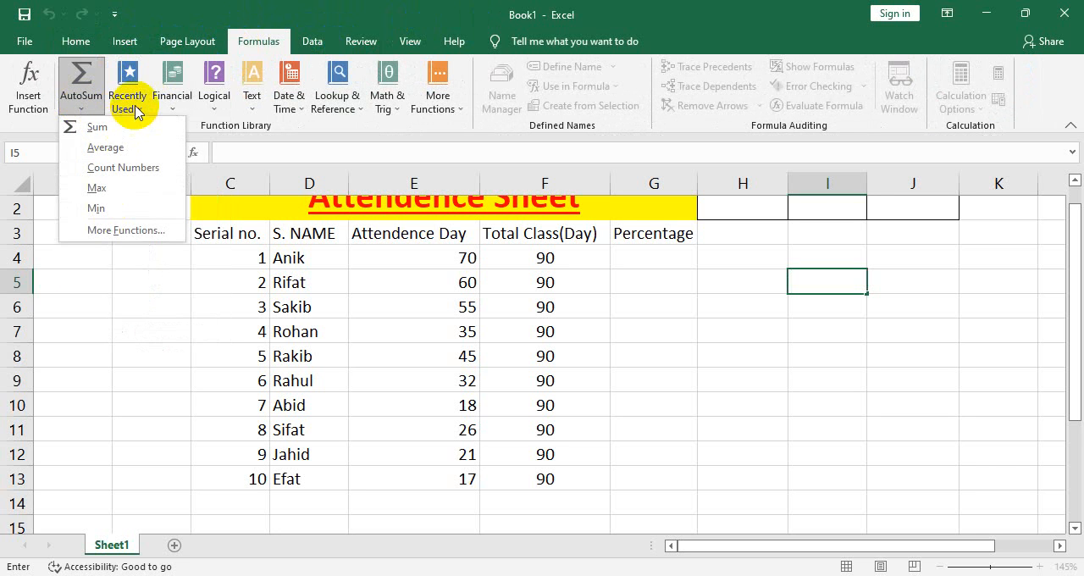
pyautogui.click(136, 106)
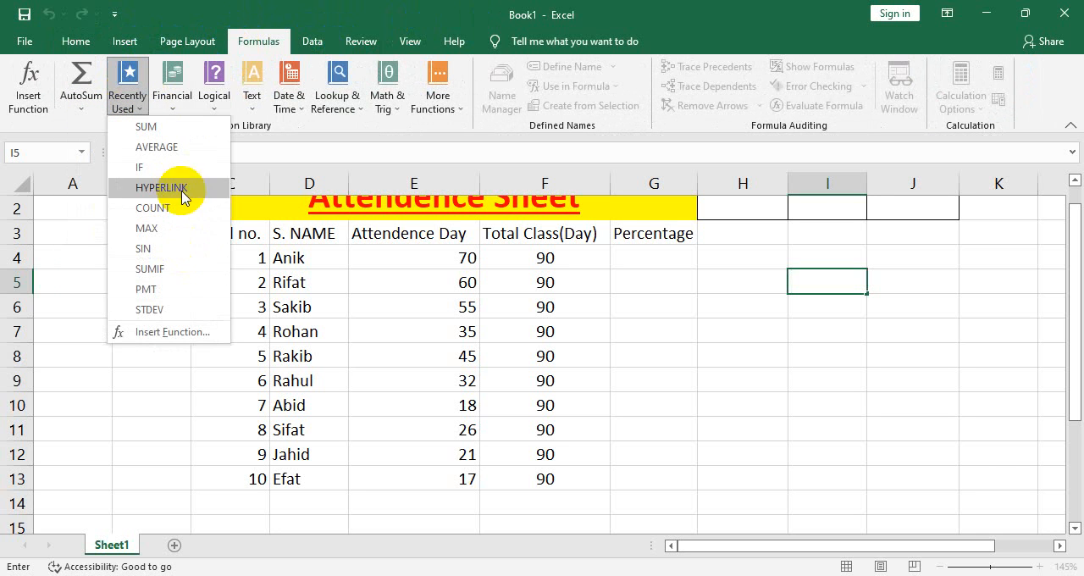
pyautogui.click(173, 104)
pyautogui.scroll(-12, 214, 250)
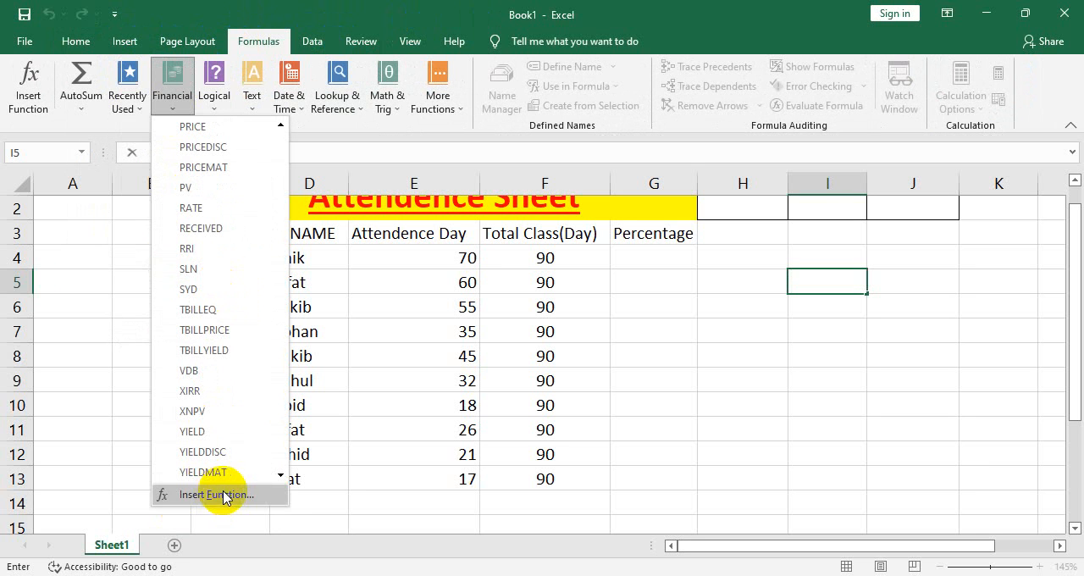
pyautogui.scroll(4, 259, 335)
pyautogui.click(224, 104)
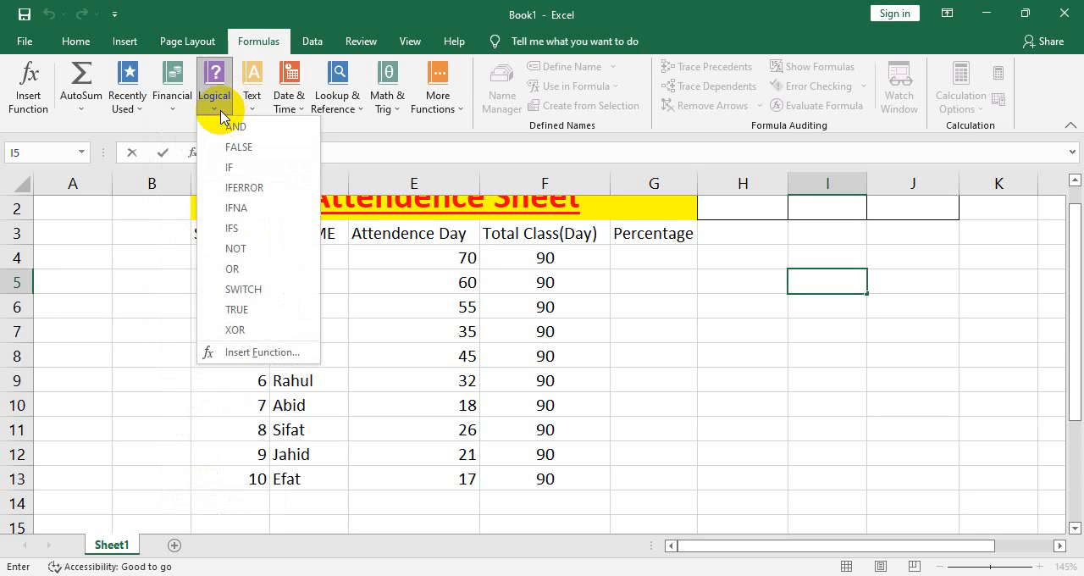
pyautogui.click(254, 106)
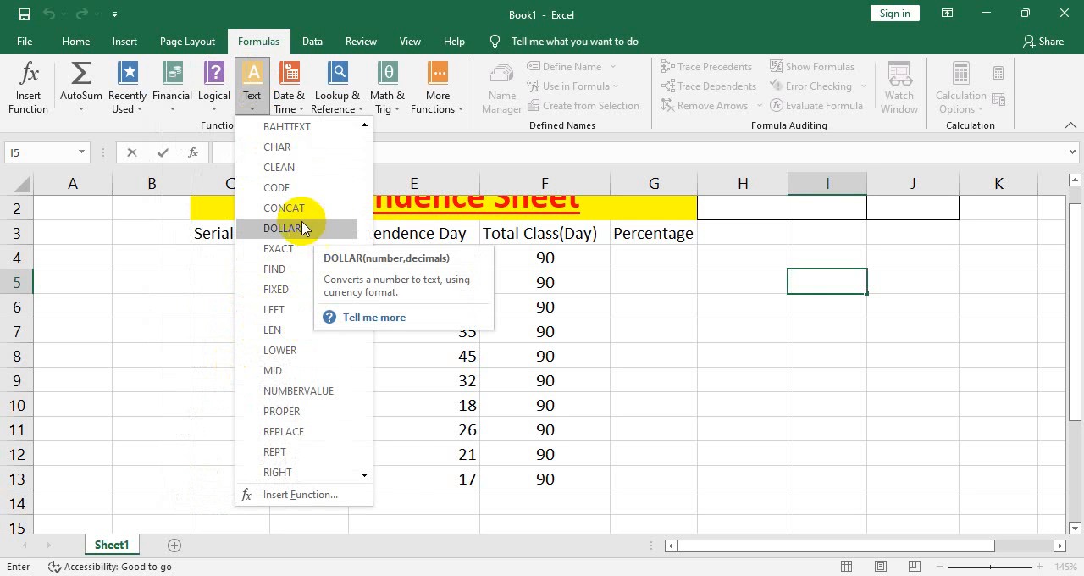
pyautogui.click(301, 108)
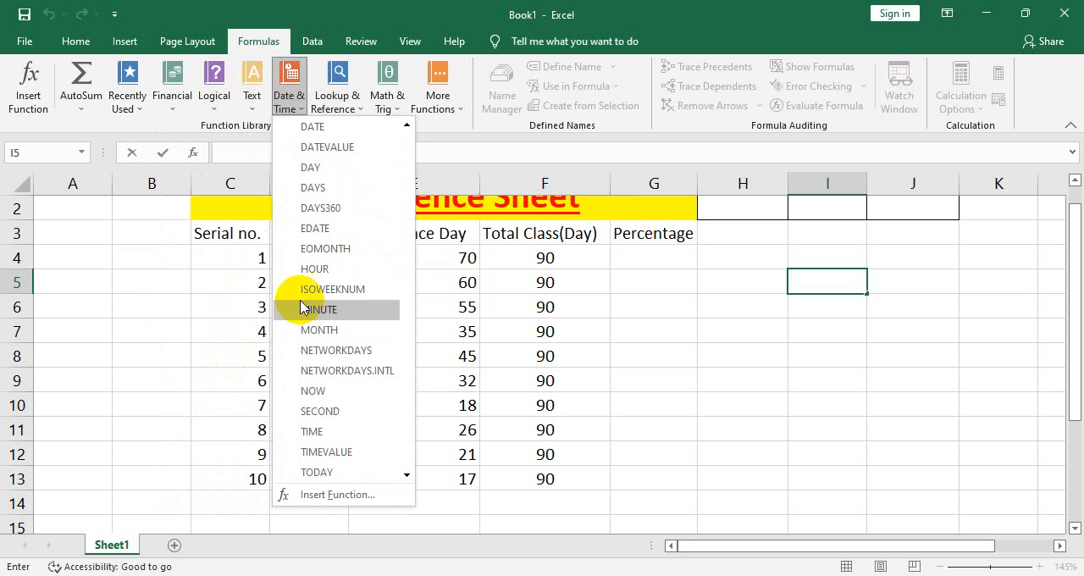
pyautogui.click(337, 102)
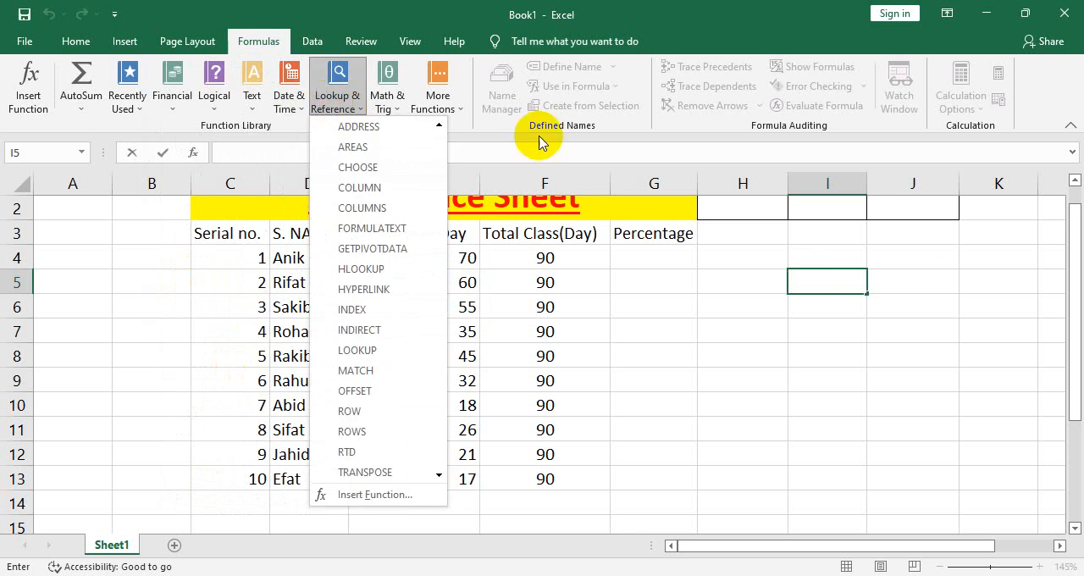
# Enter the plain text sum in the empty cell I5 beside the attendance table
pyautogui.click(799, 274)
pyautogui.doubleClick(822, 281)
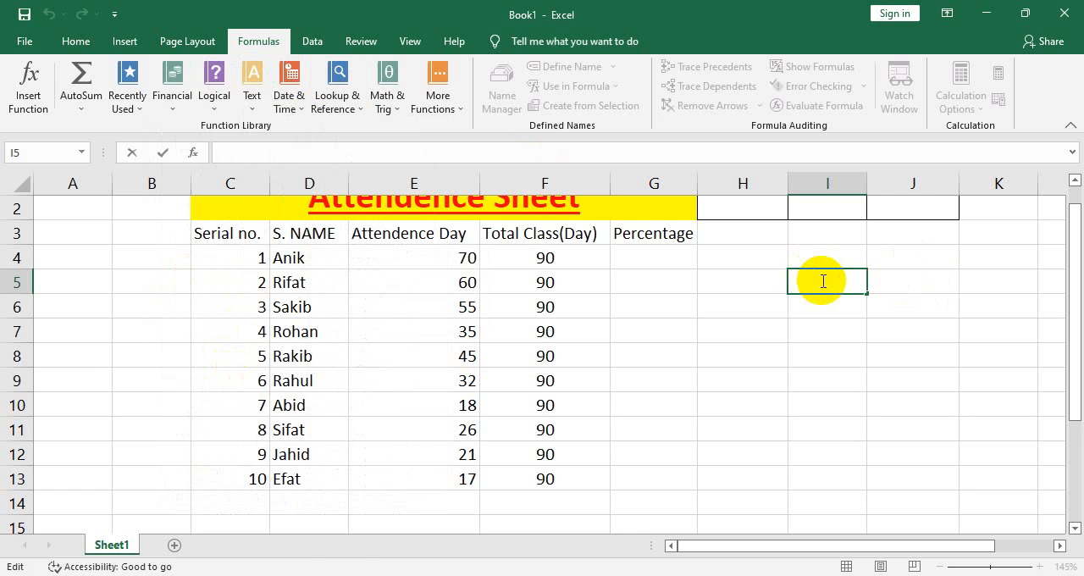
pyautogui.write('sum')
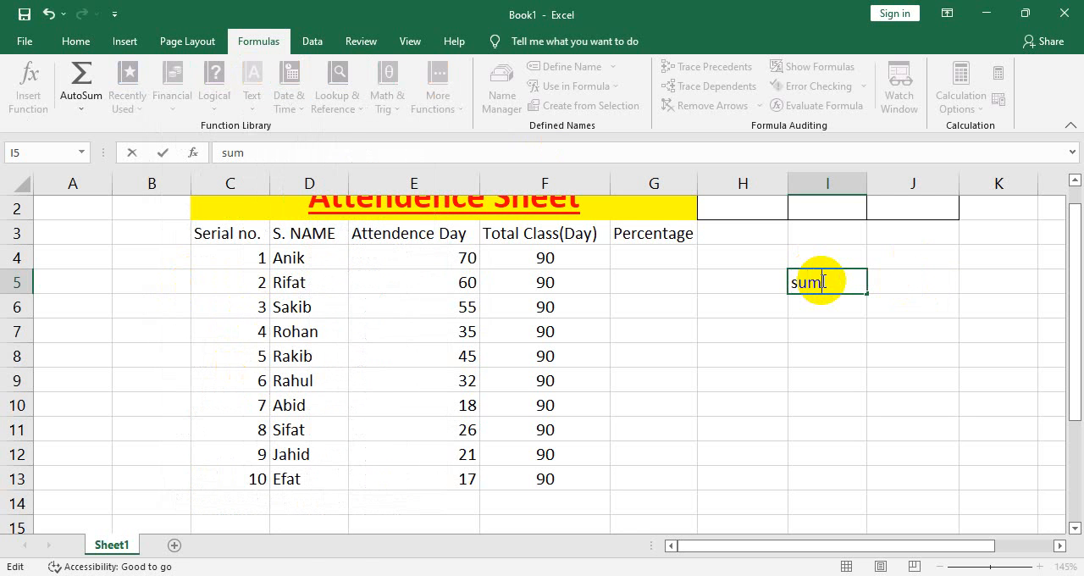
pyautogui.click(983, 281)
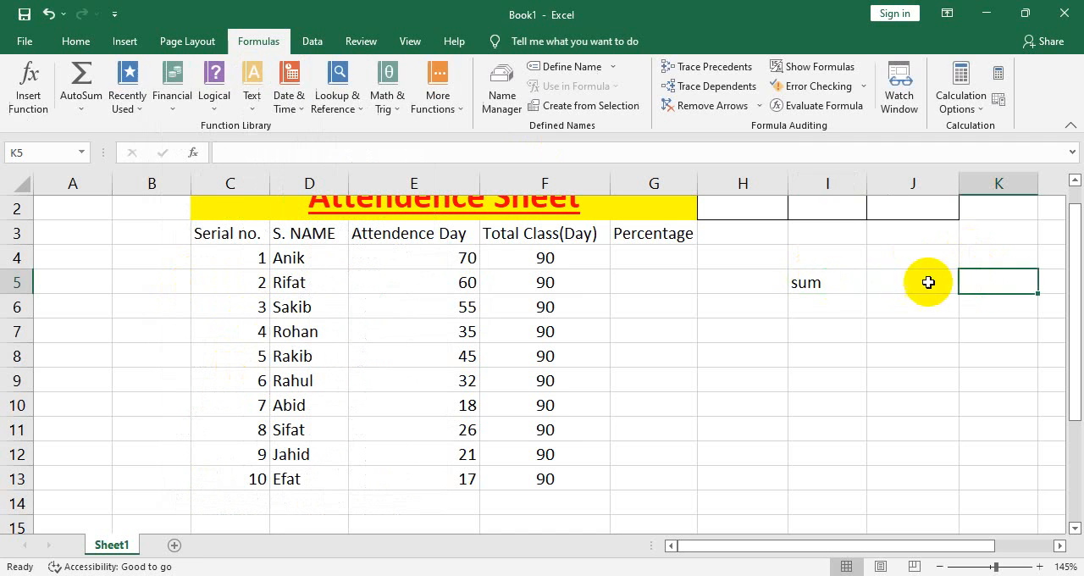
# Turn the text sum in cell I5 into a formula start by putting an equals sign before it
pyautogui.click(837, 298)
pyautogui.click(833, 283)
pyautogui.doubleClick(834, 282)
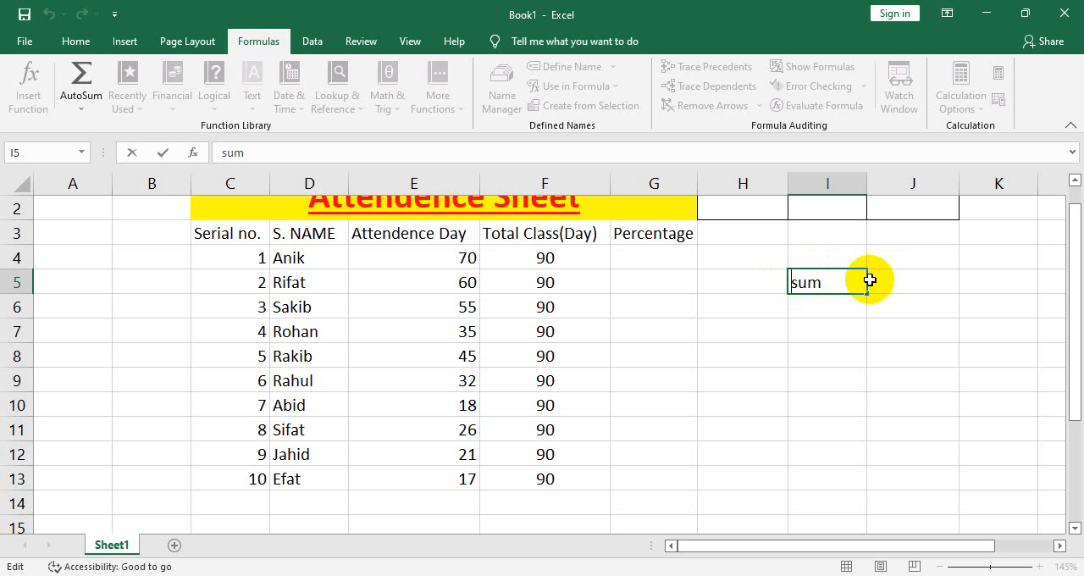
pyautogui.press('Home')
pyautogui.write('=-')
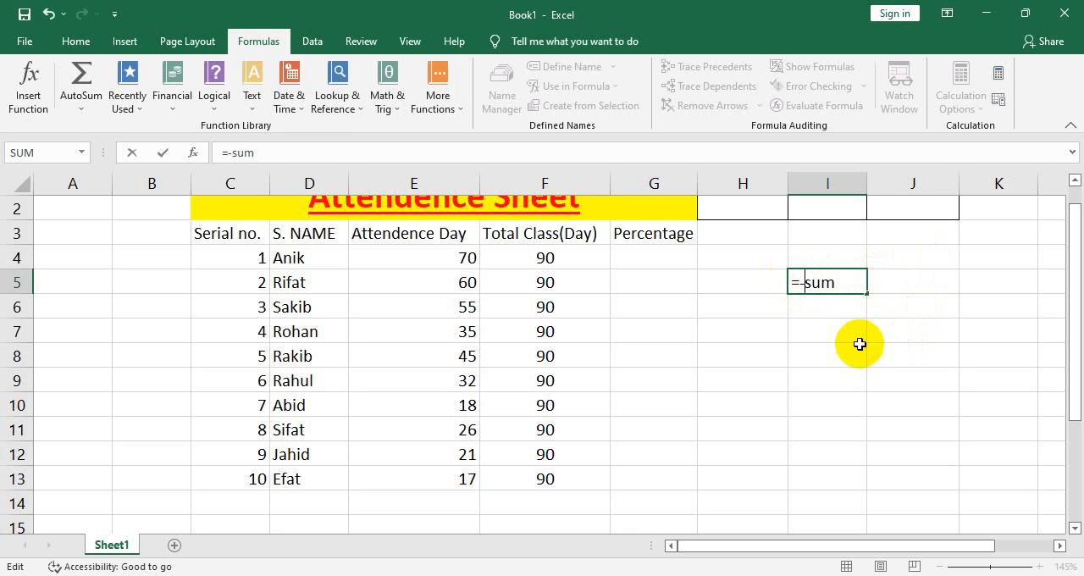
pyautogui.press('BackSpace')
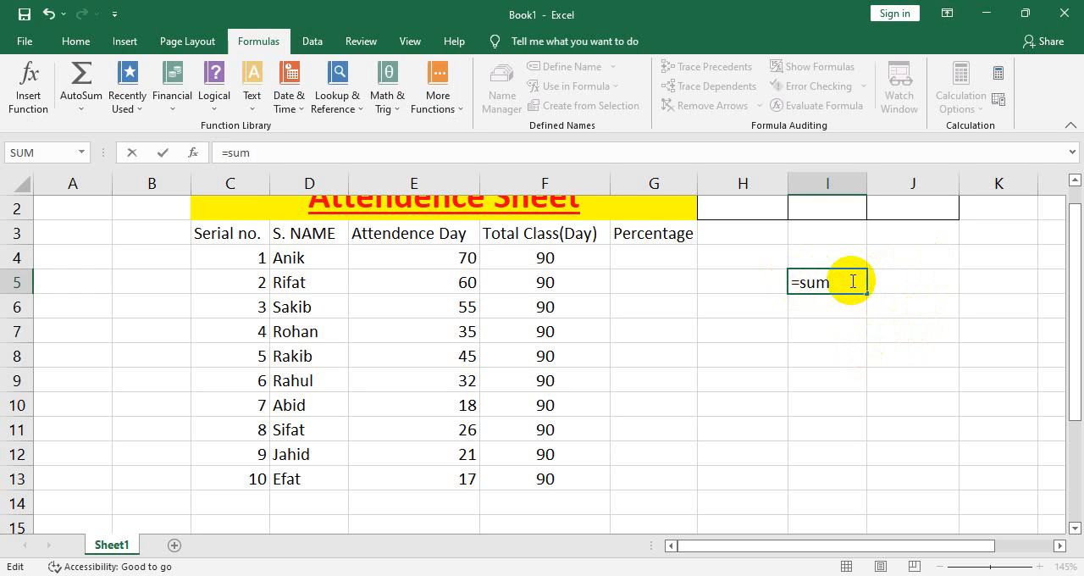
# Clear the contents of cell I5
pyautogui.moveTo(853, 282); pyautogui.dragTo(806, 279)
pyautogui.click(843, 356)
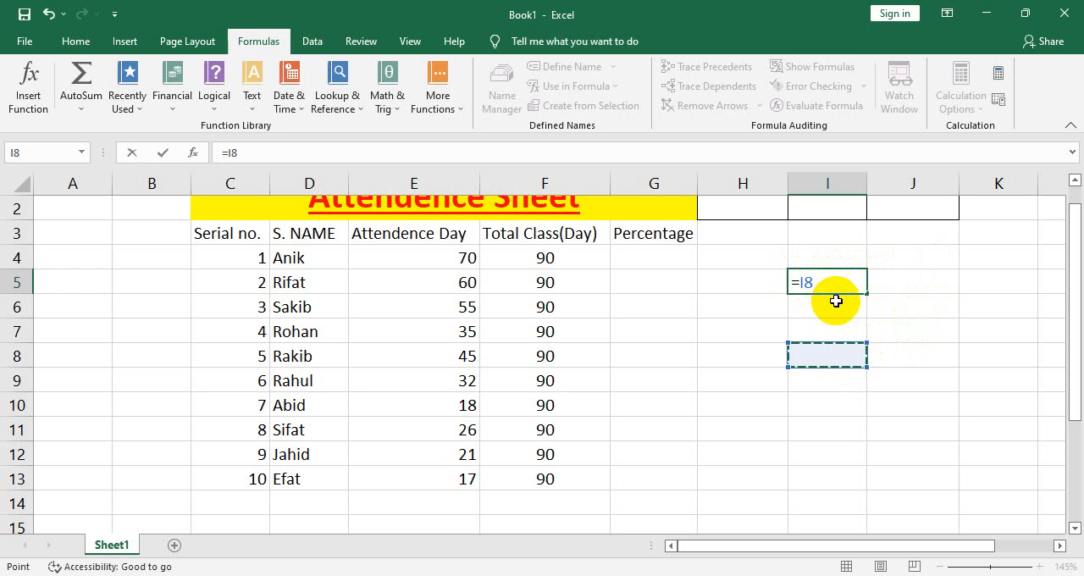
pyautogui.press('BackSpace')
pyautogui.press('BackSpace')
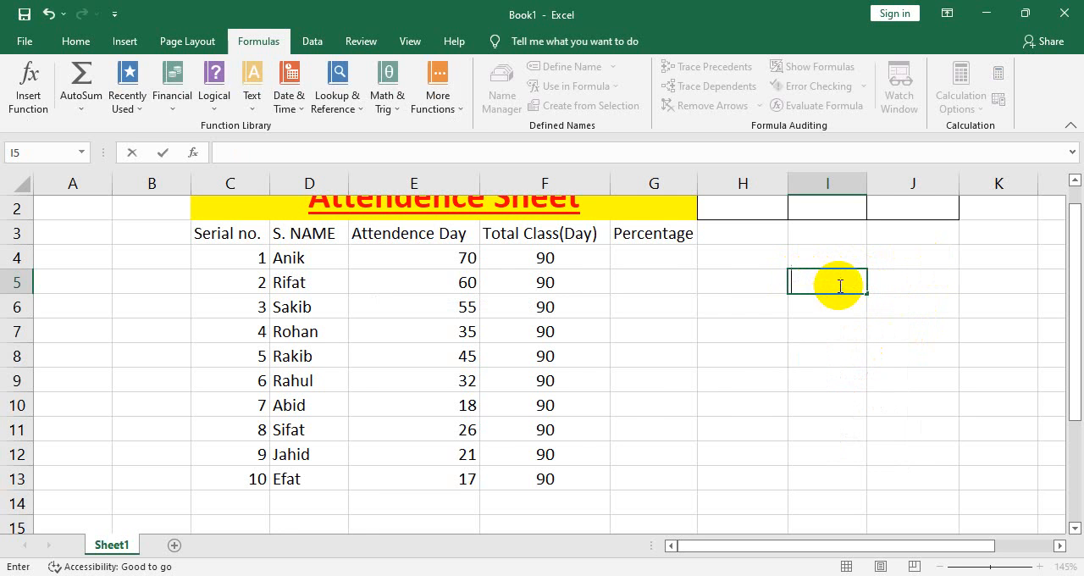
pyautogui.doubleClick(662, 255)
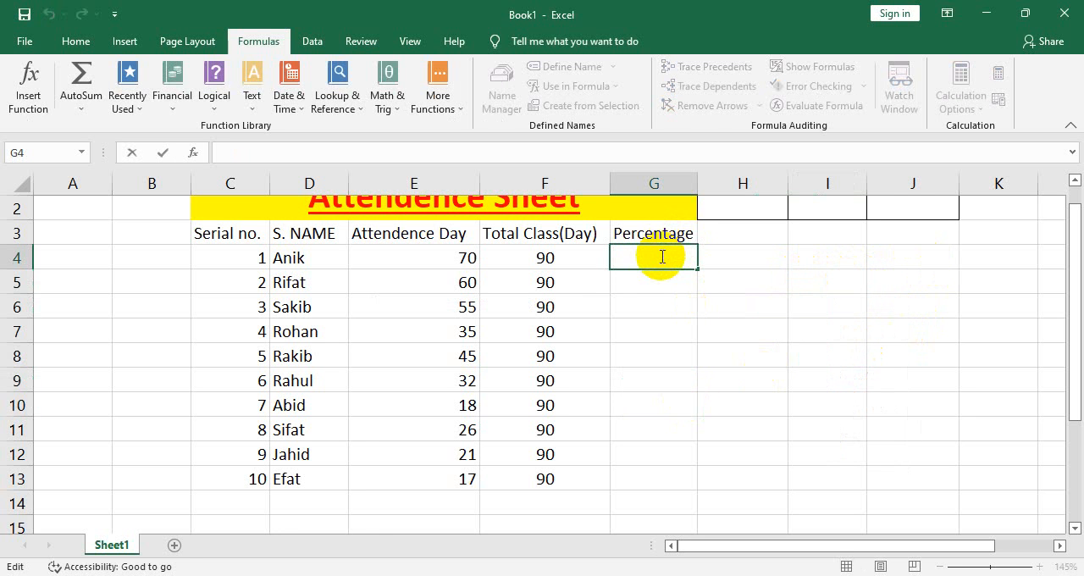
pyautogui.write('=sum')
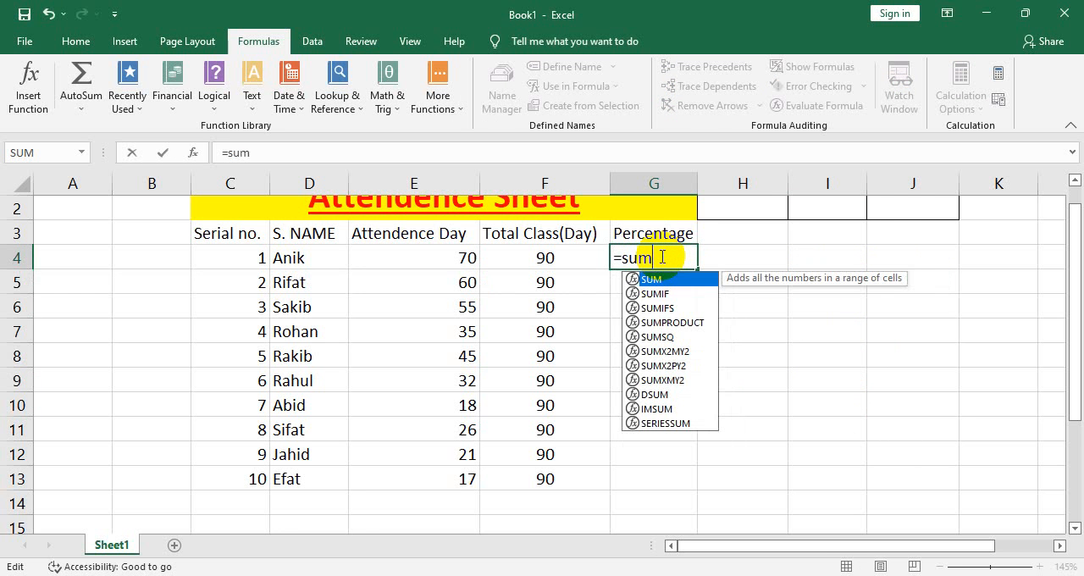
pyautogui.write('(')
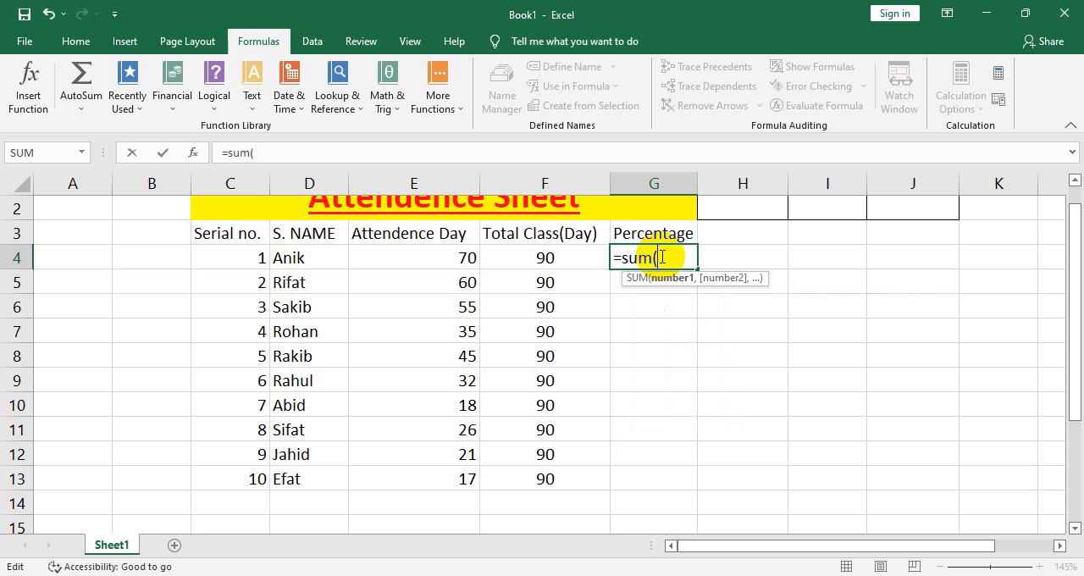
pyautogui.press('BackSpace')
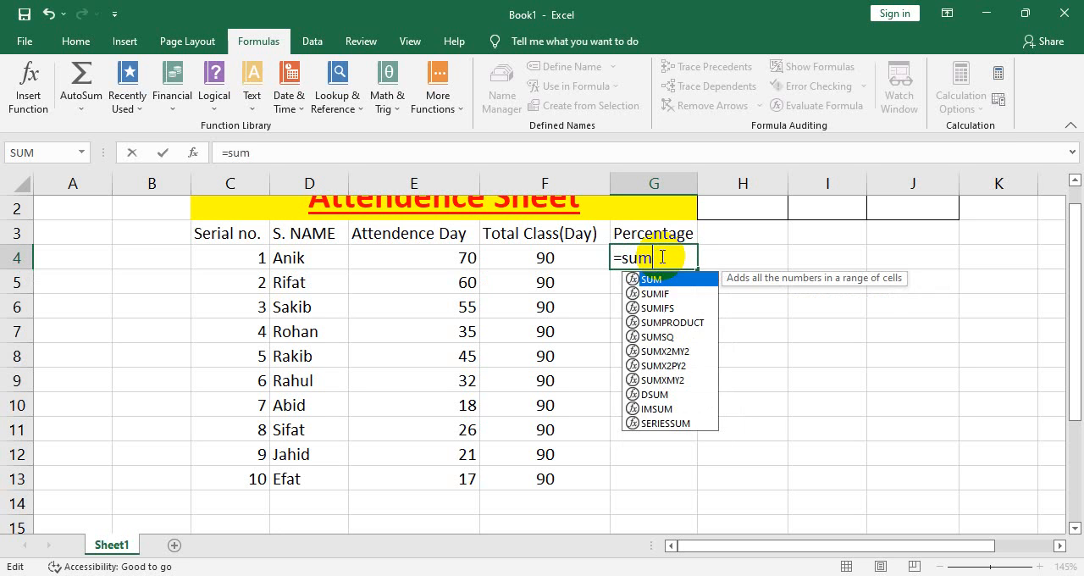
pyautogui.press('BackSpace')
pyautogui.press('BackSpace')
pyautogui.press('BackSpace')
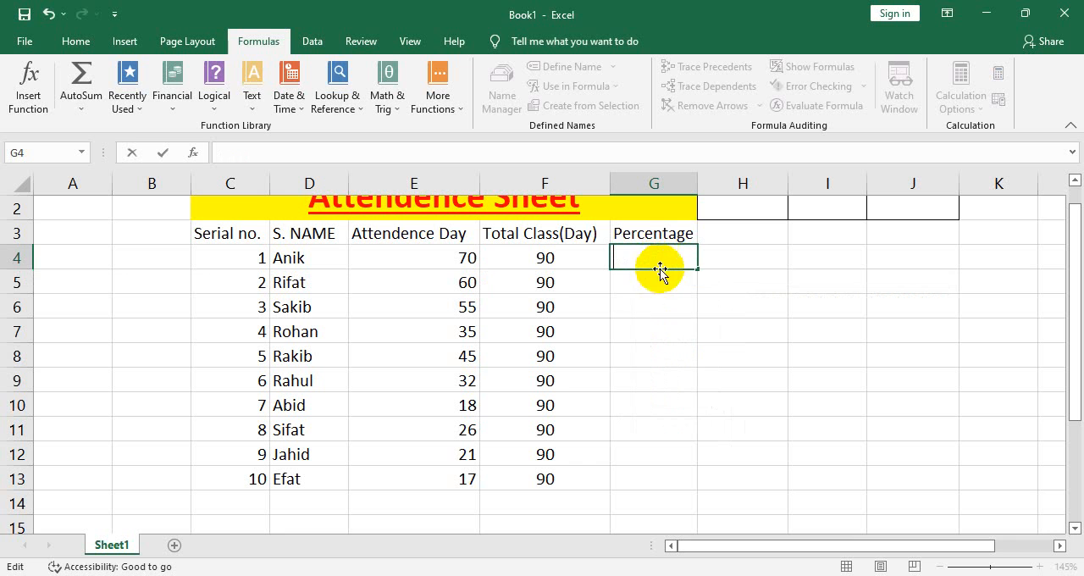
pyautogui.click(851, 276)
# Enter 100% in the empty cell I4 beside the attendance table
pyautogui.click(543, 252)
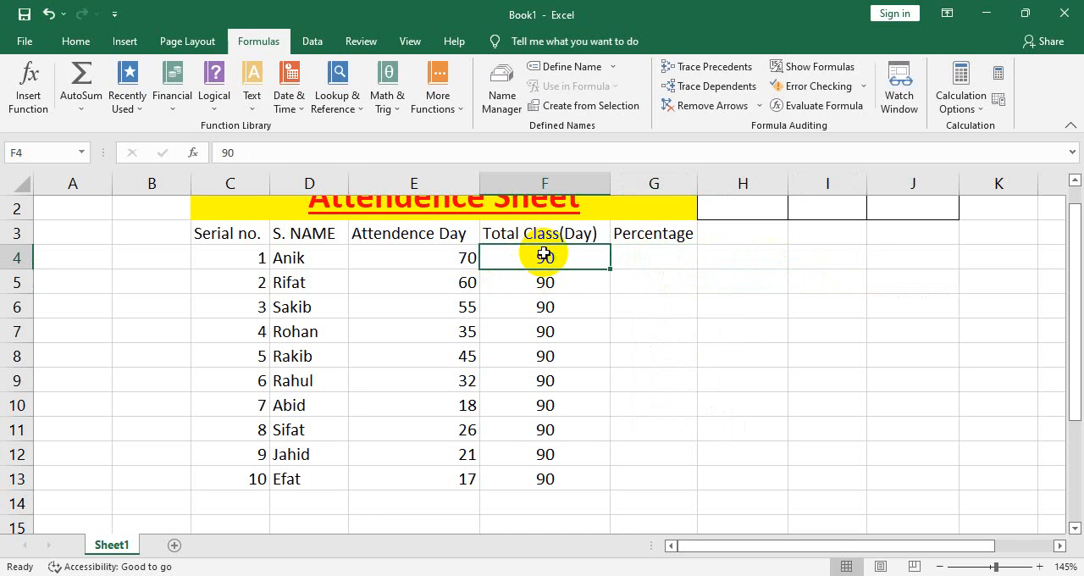
pyautogui.click(864, 254)
pyautogui.doubleClick(864, 256)
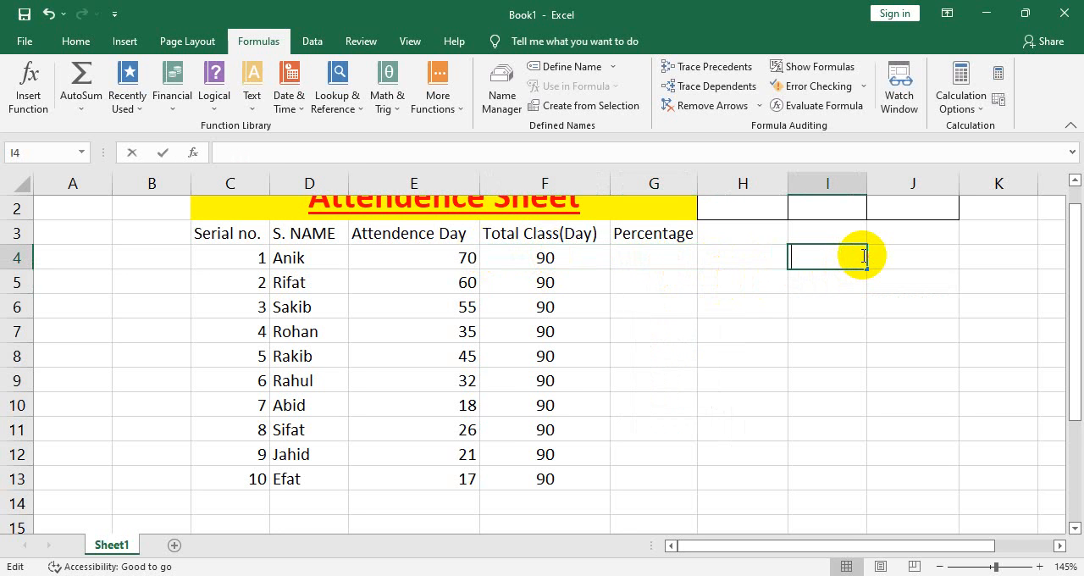
pyautogui.write('100')
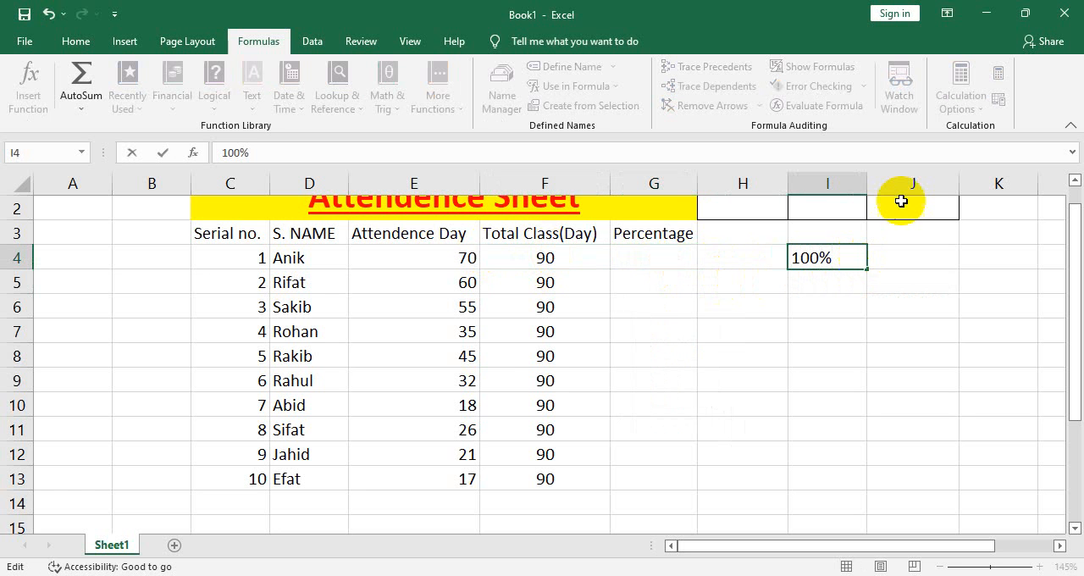
pyautogui.click(515, 254)
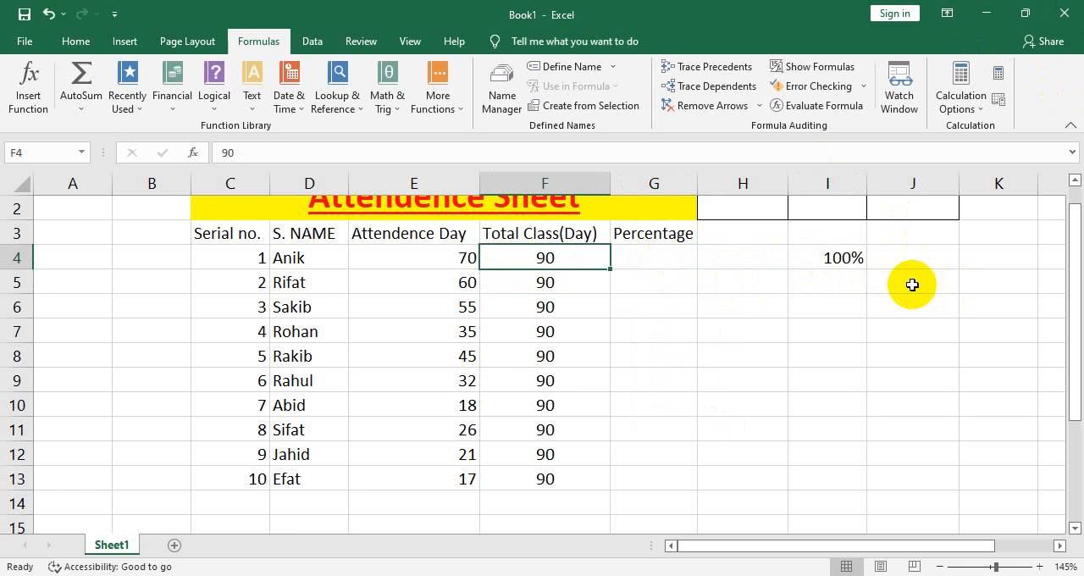
pyautogui.click(847, 279)
pyautogui.click(835, 254)
pyautogui.click(668, 257)
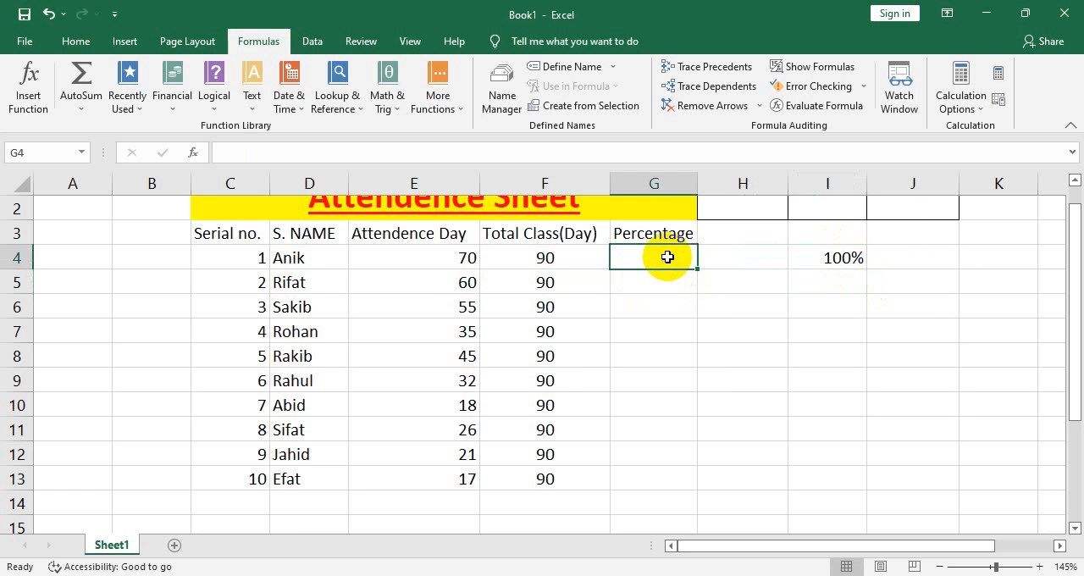
pyautogui.doubleClick(669, 258)
pyautogui.write('=')
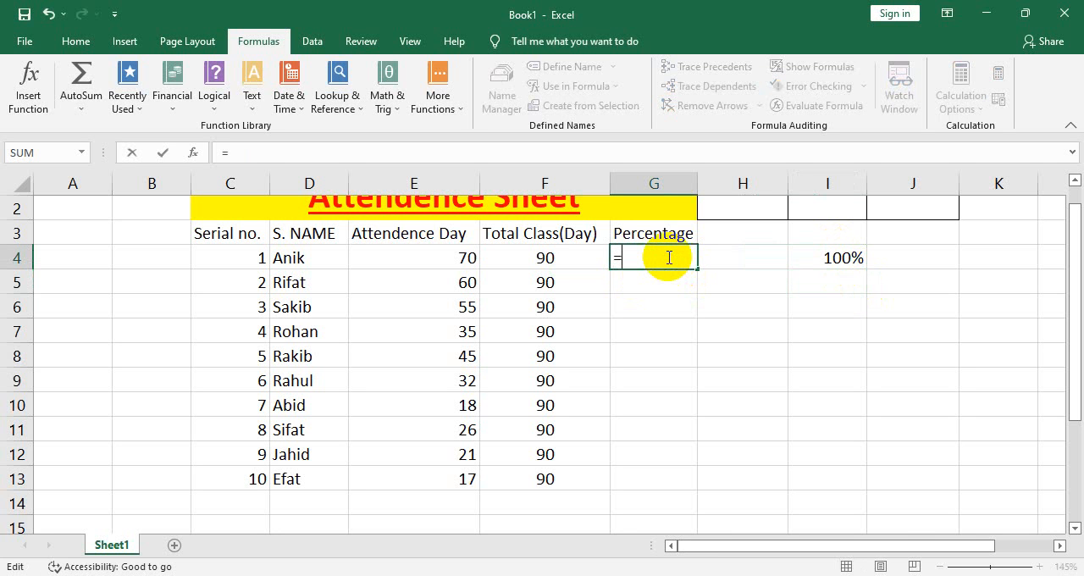
pyautogui.write('100/')
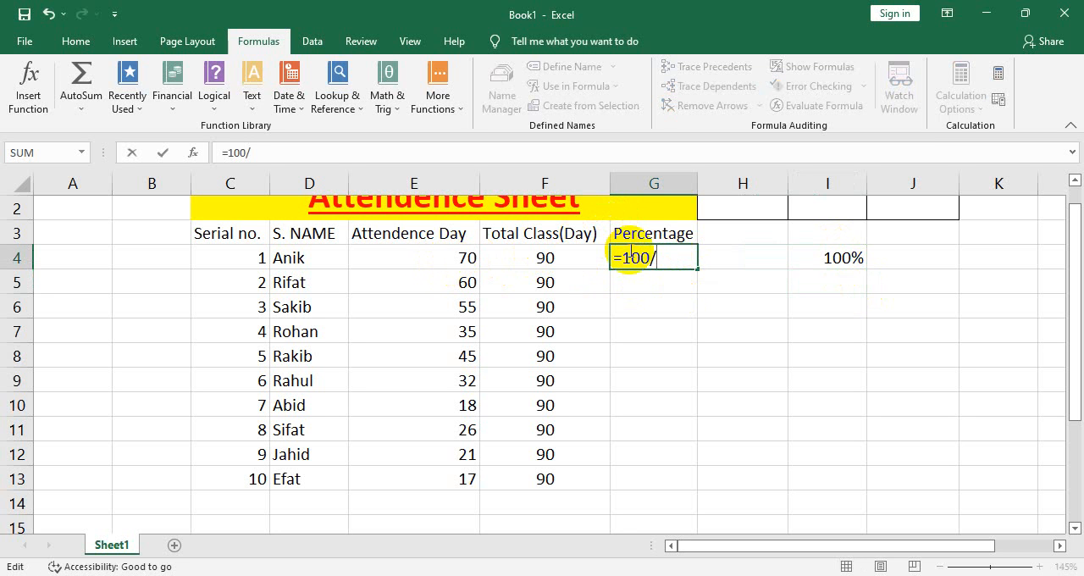
pyautogui.click(468, 253)
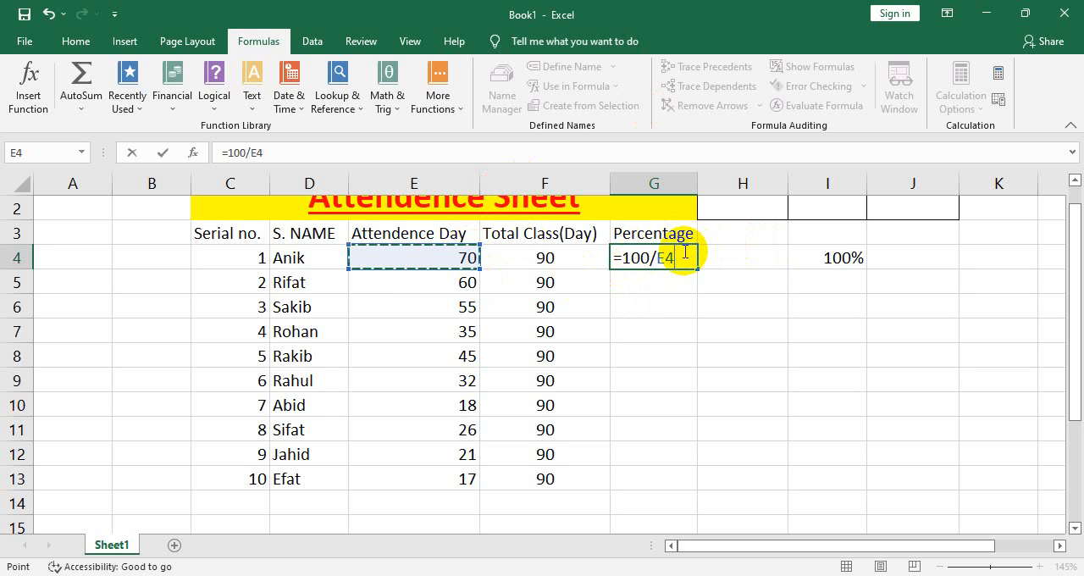
pyautogui.write('*')
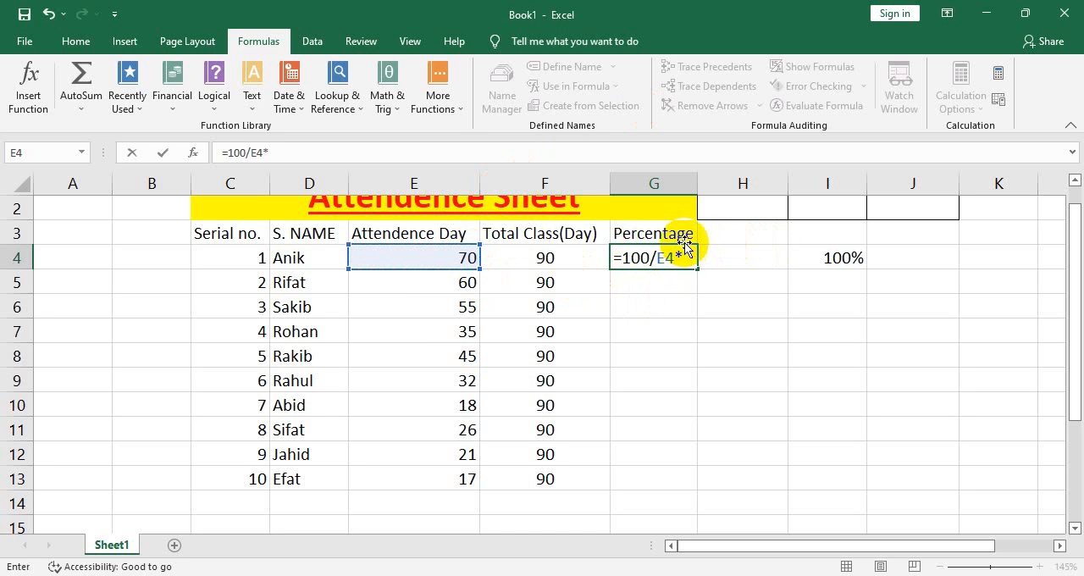
pyautogui.click(672, 254)
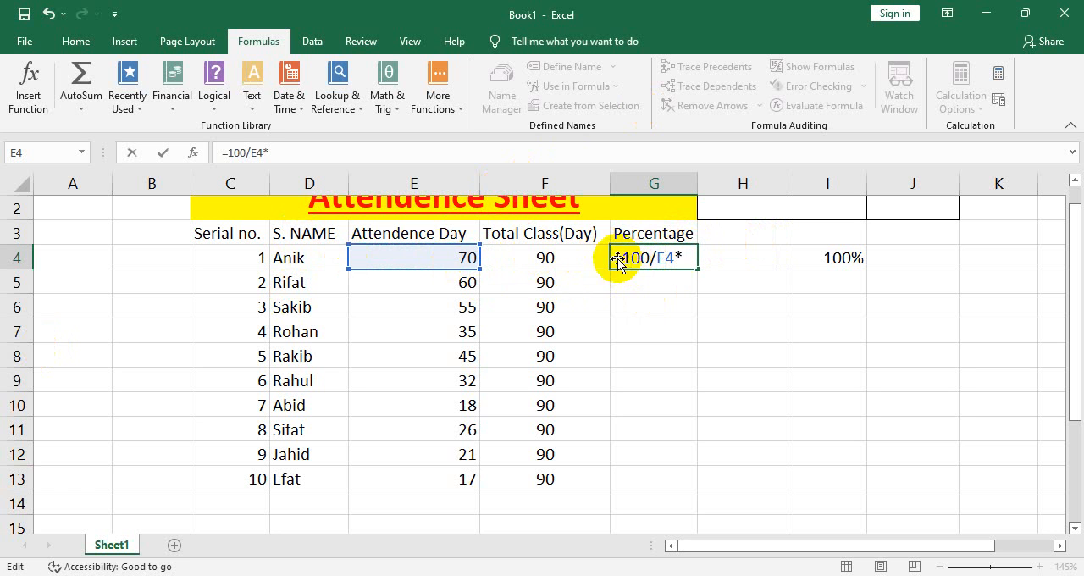
pyautogui.press('BackSpace')
pyautogui.press('BackSpace')
pyautogui.press('BackSpace')
pyautogui.press('BackSpace')
pyautogui.press('BackSpace')
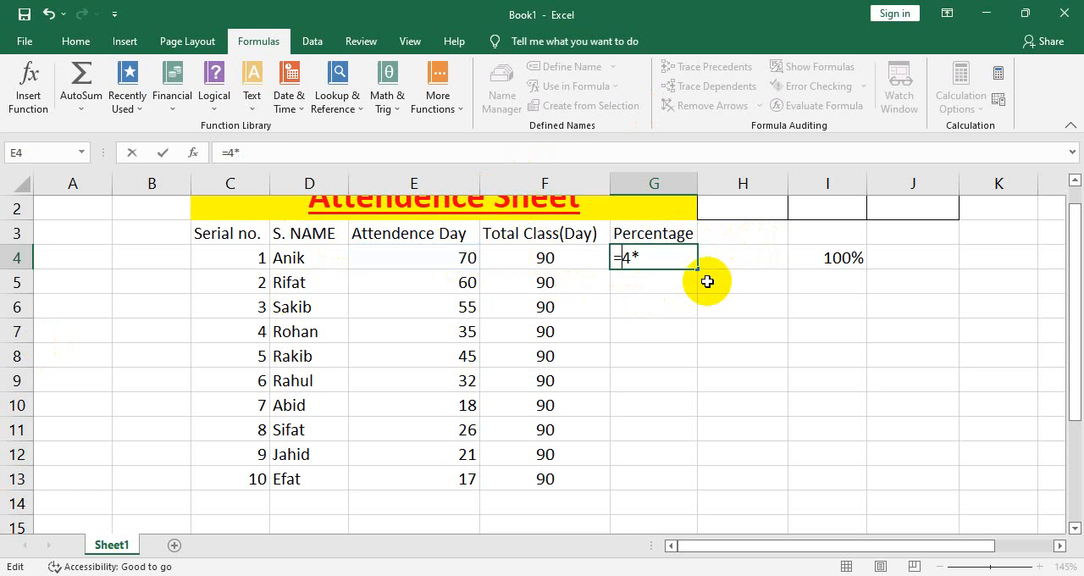
pyautogui.press('BackSpace')
pyautogui.press('Delete')
pyautogui.press('Delete')
pyautogui.click(553, 284)
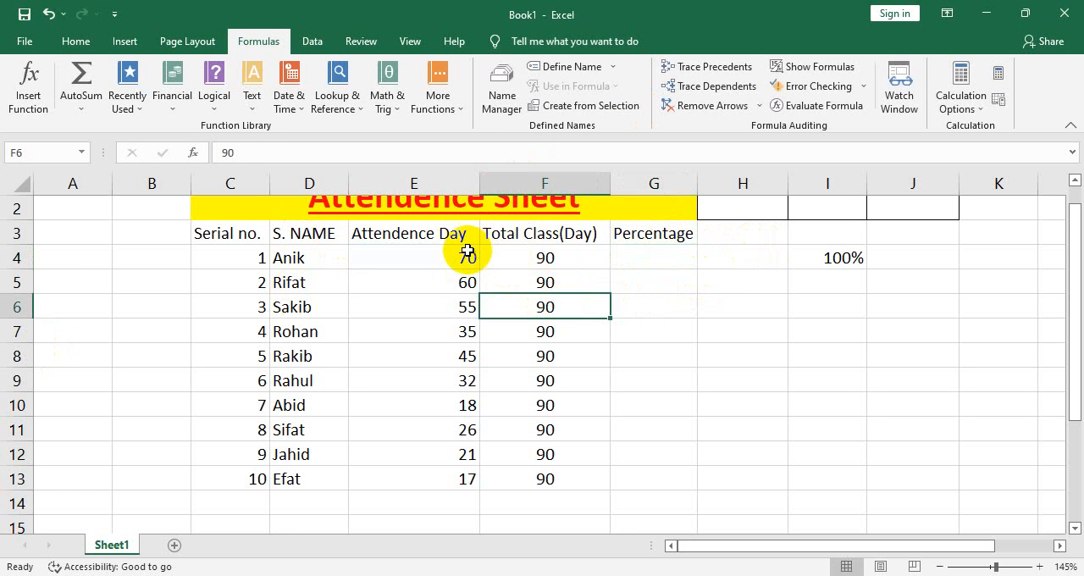
# Enter the formula =100/F4*E4 in G4 to calculate the first student's attendance percentage
pyautogui.click(453, 258)
pyautogui.click(654, 257)
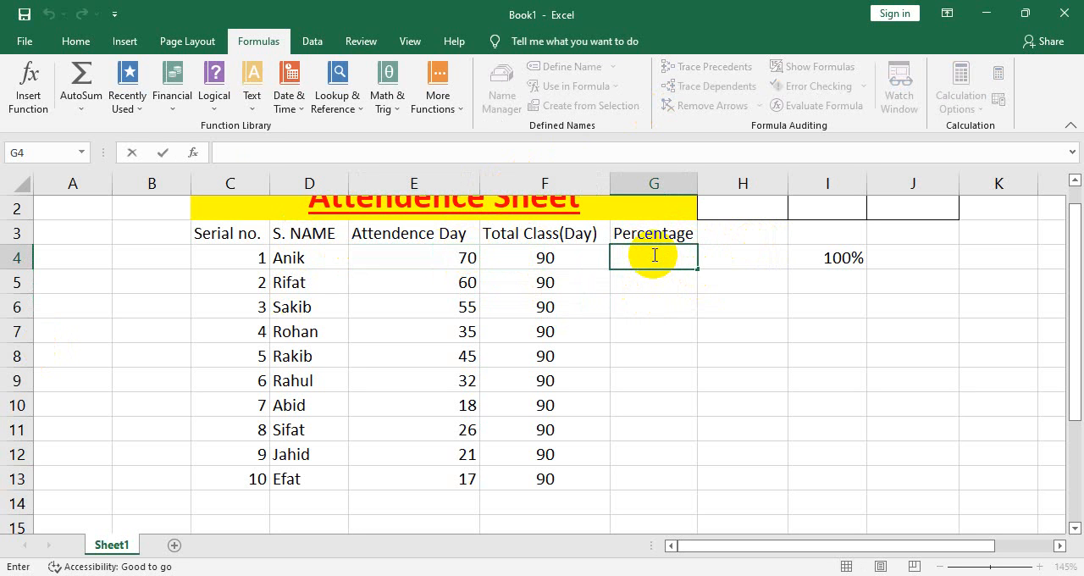
pyautogui.write('=100/')
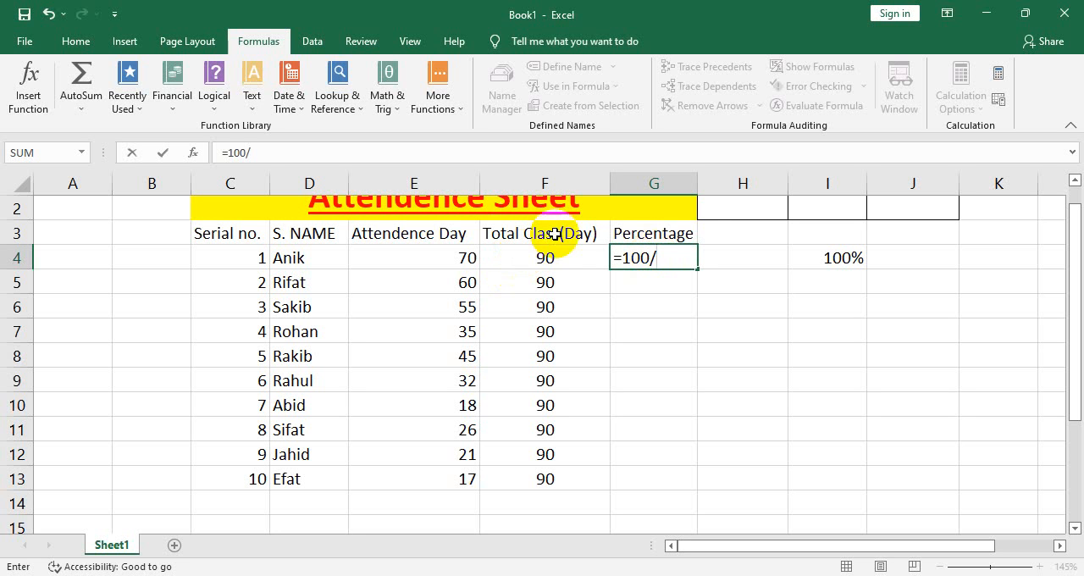
pyautogui.click(569, 257)
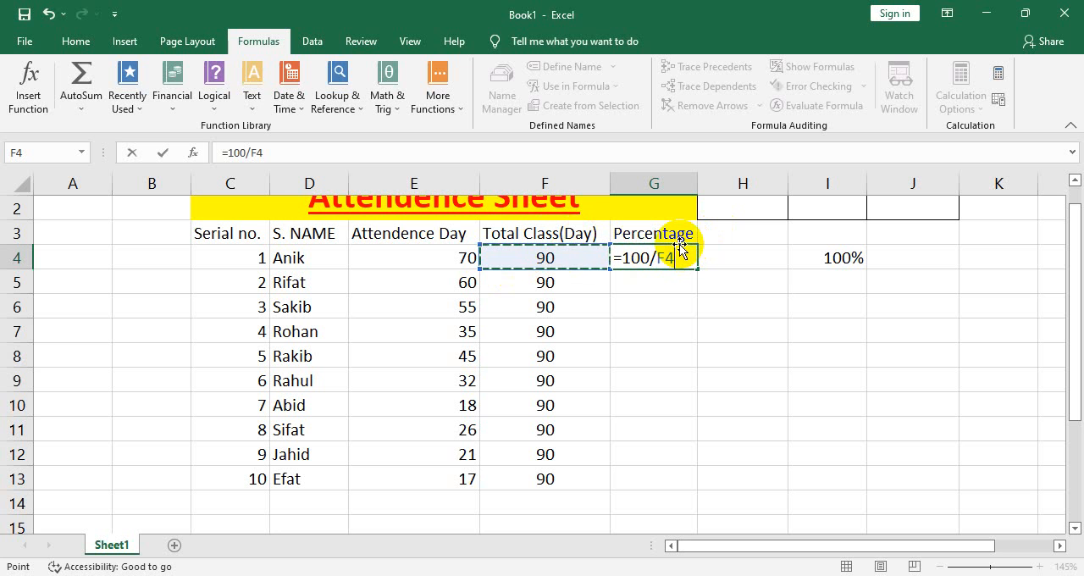
pyautogui.write('*')
pyautogui.click(459, 260)
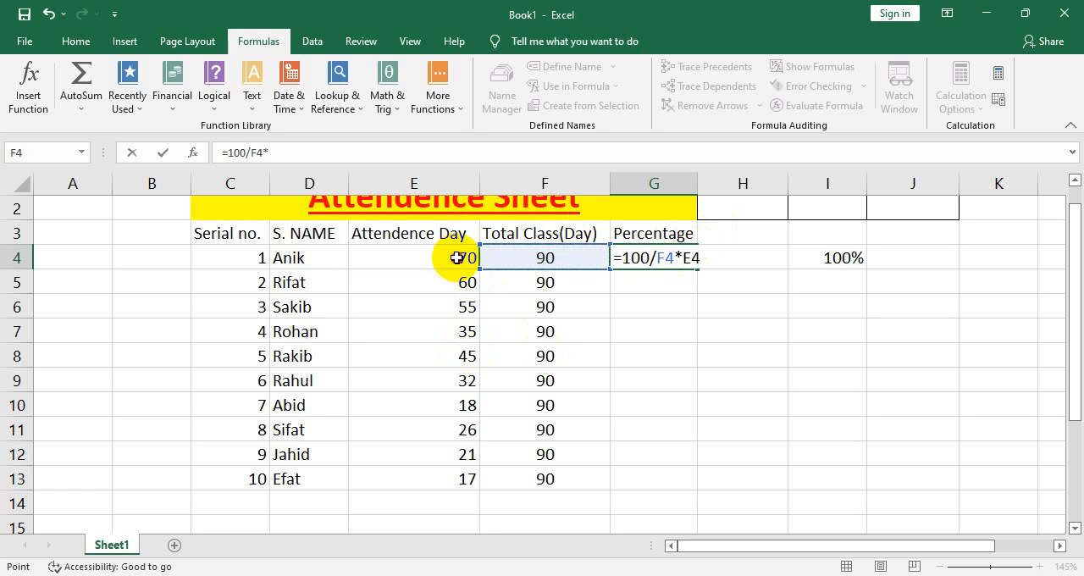
pyautogui.press('Return')
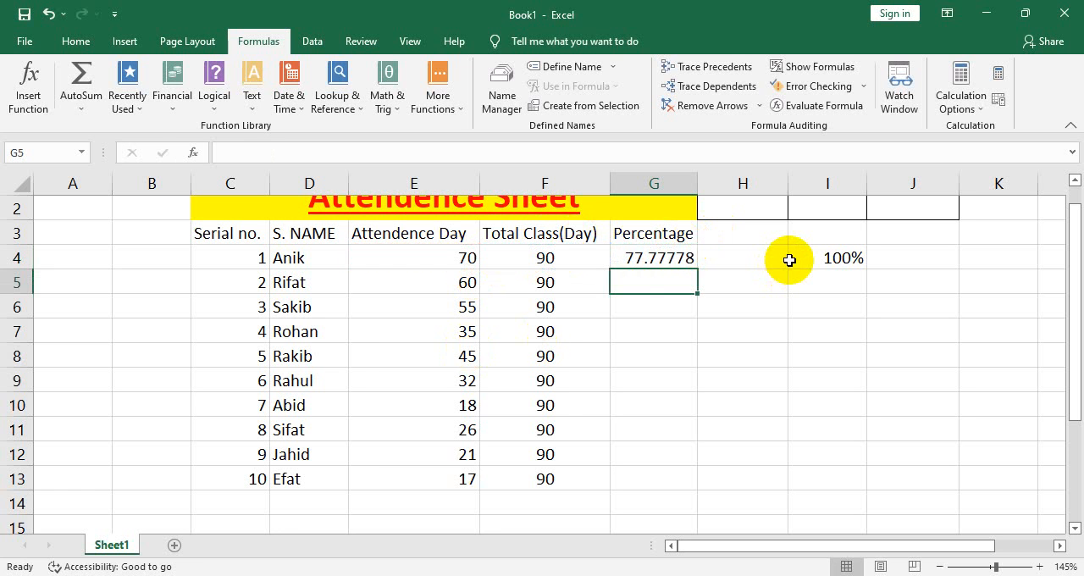
# Wrap the percentage formula in G4 in a SUM function so it reads =SUM(100/F4*E4)
pyautogui.click(643, 258)
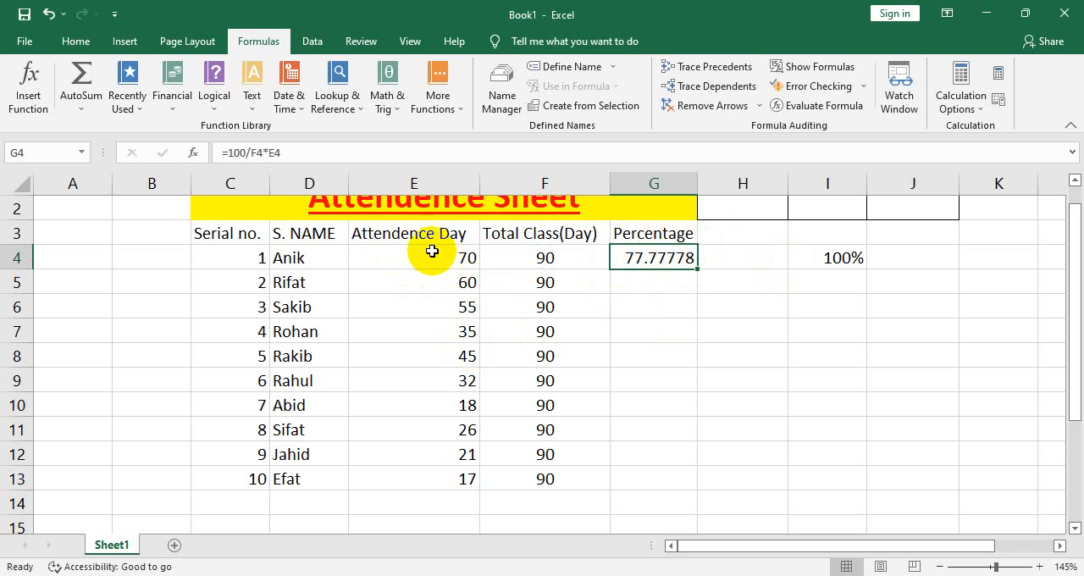
pyautogui.click(637, 233)
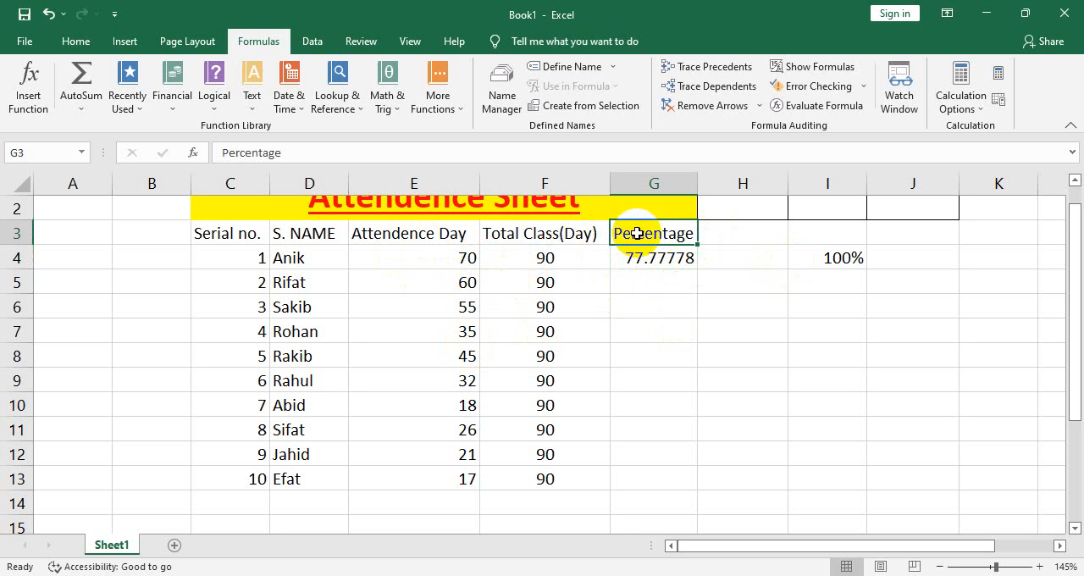
pyautogui.click(647, 256)
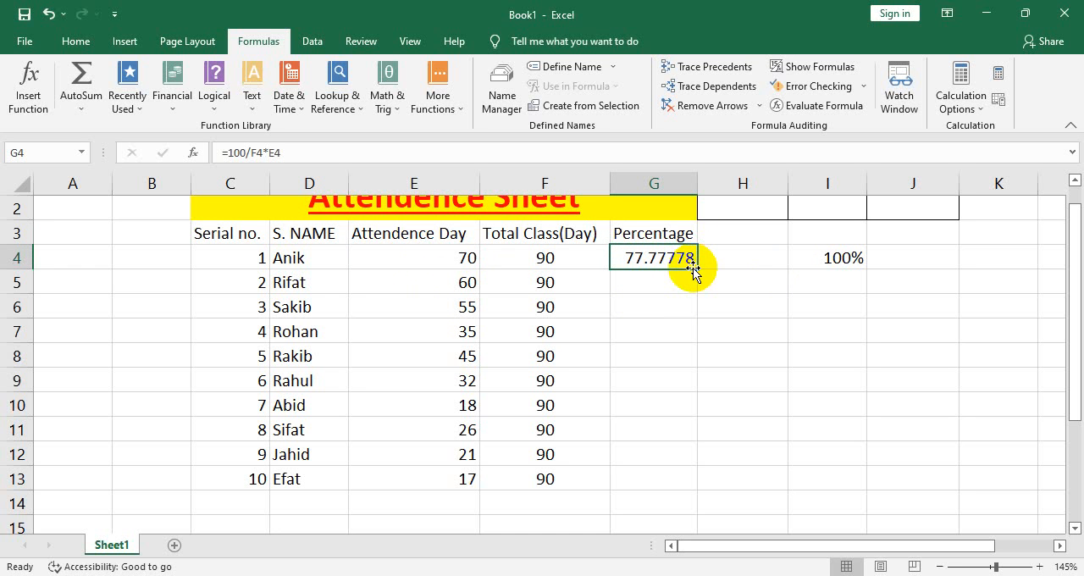
pyautogui.doubleClick(650, 259)
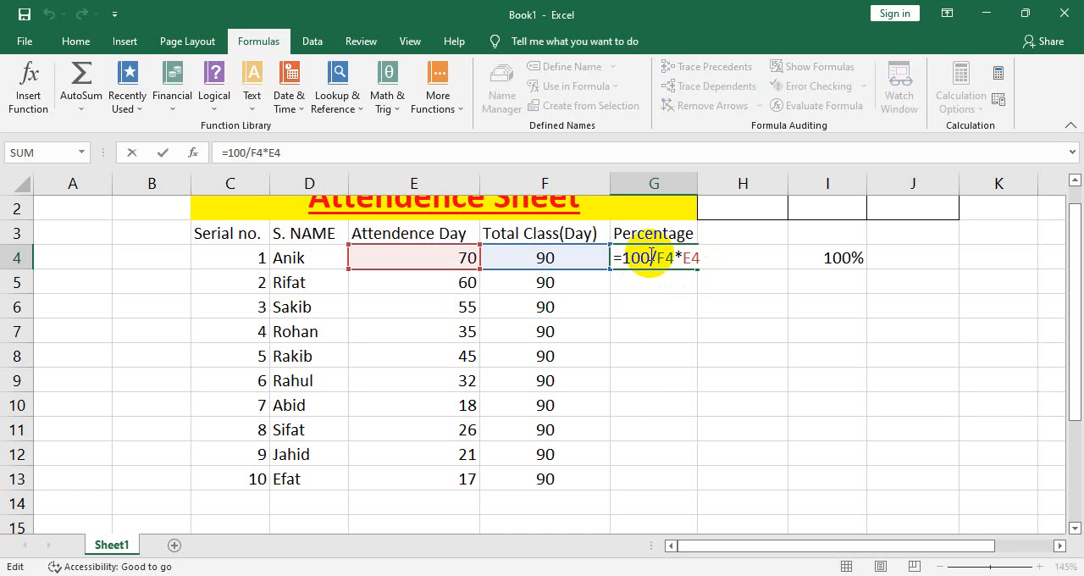
pyautogui.write('su')
pyautogui.write('m(')
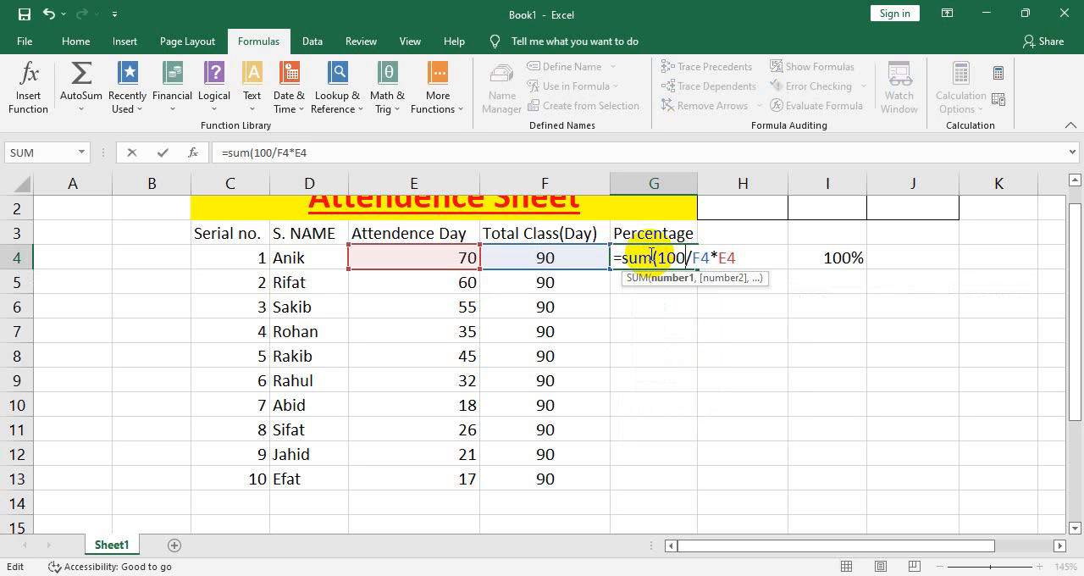
pyautogui.press('Return')
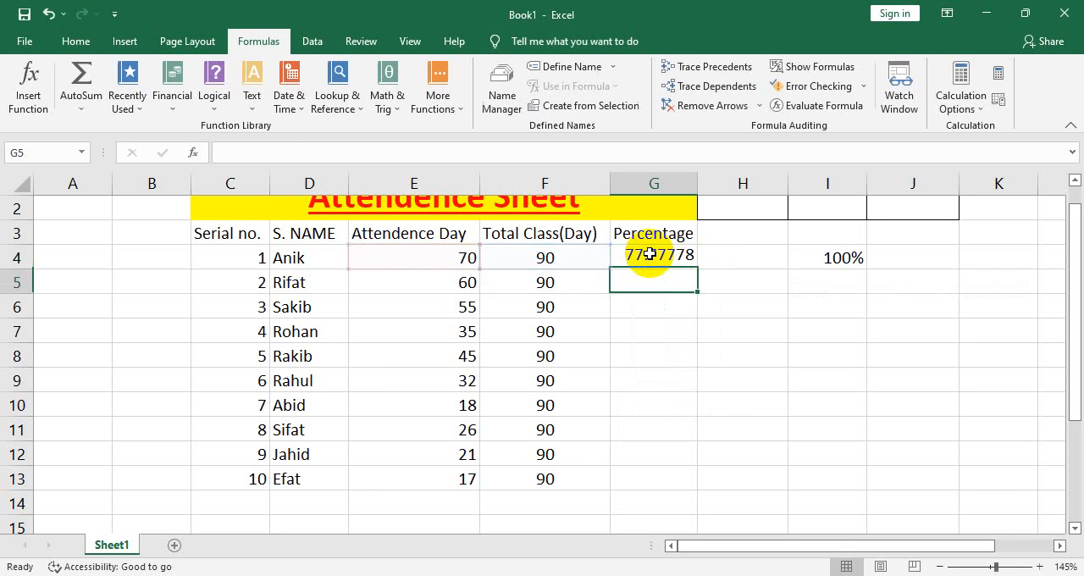
pyautogui.click(650, 254)
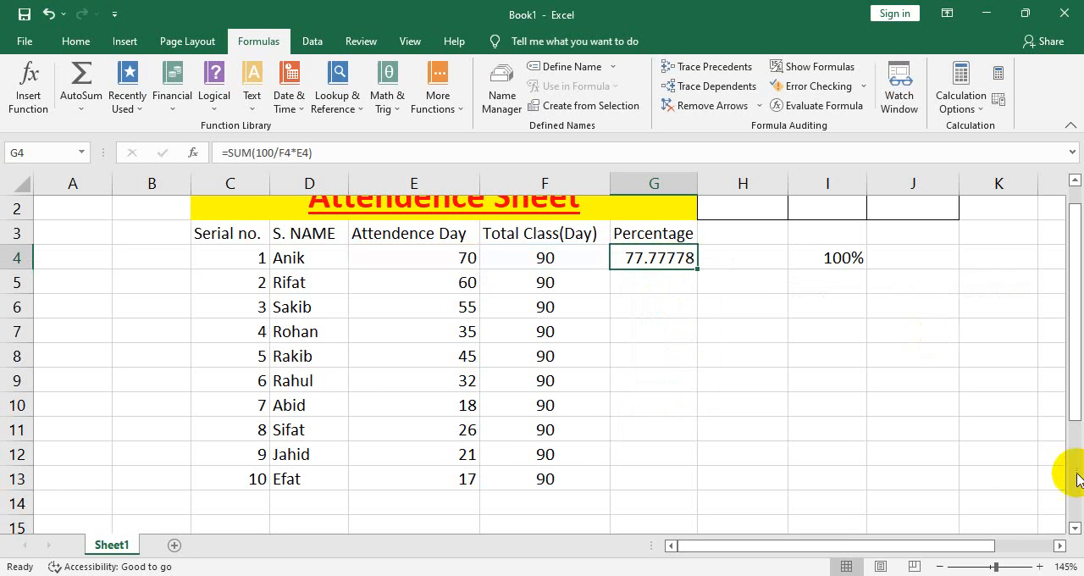
pyautogui.click(651, 307)
pyautogui.click(644, 259)
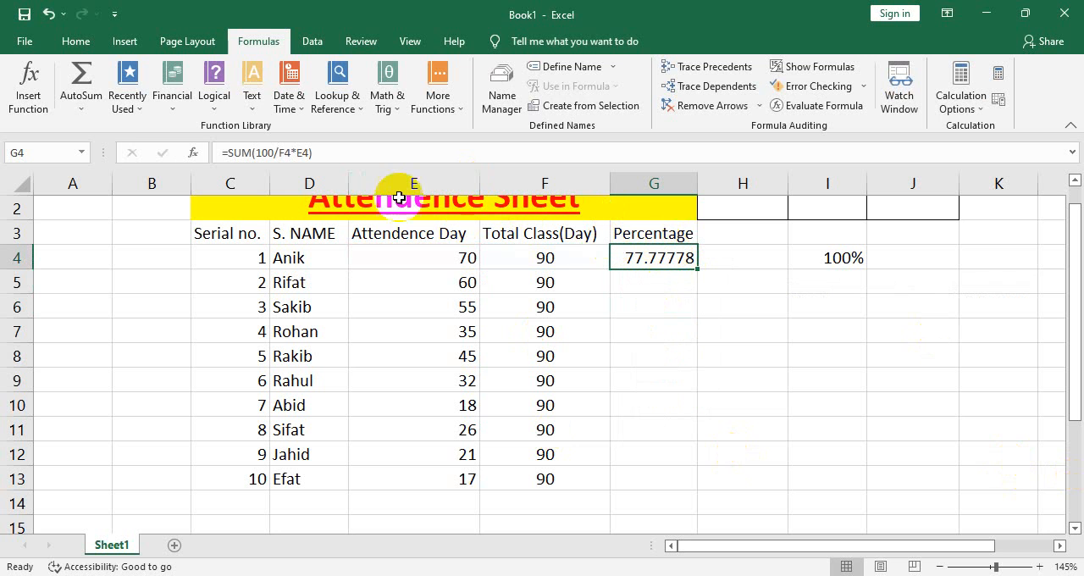
pyautogui.moveTo(315, 152); pyautogui.dragTo(182, 143)
pyautogui.moveTo(265, 141); pyautogui.dragTo(200, 148)
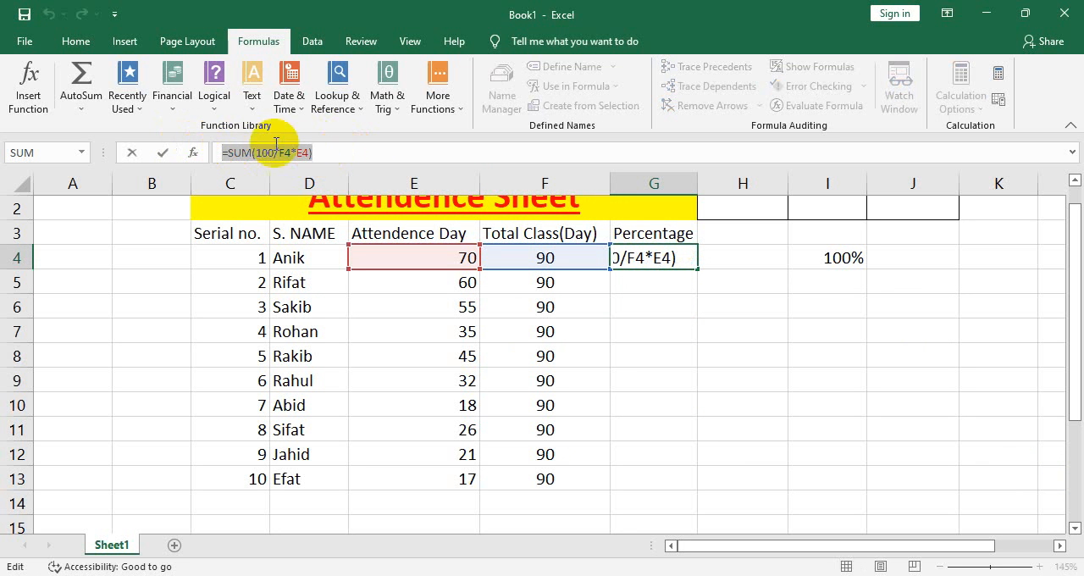
pyautogui.click(349, 154)
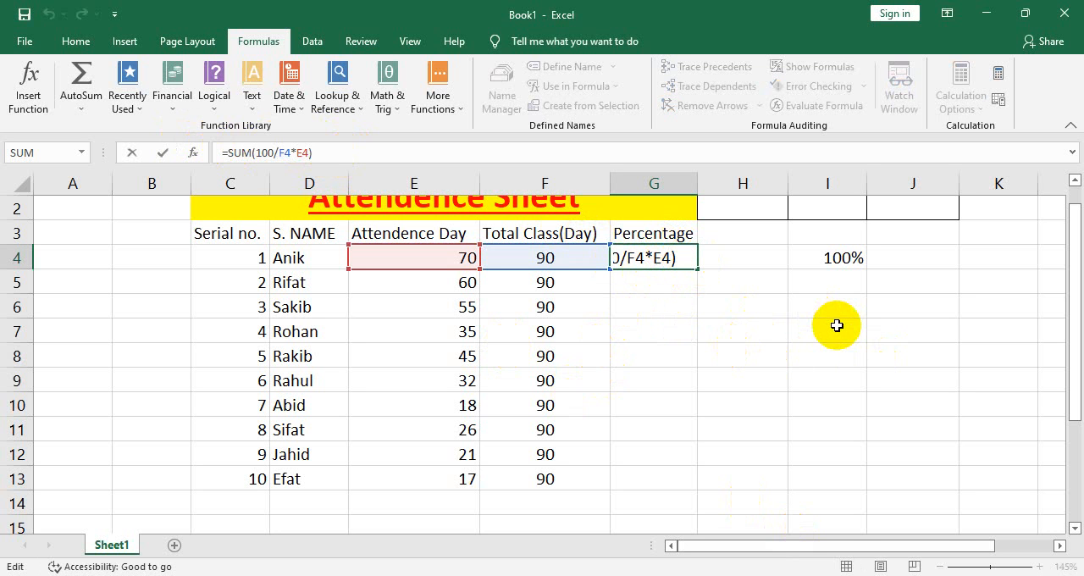
pyautogui.press('Return')
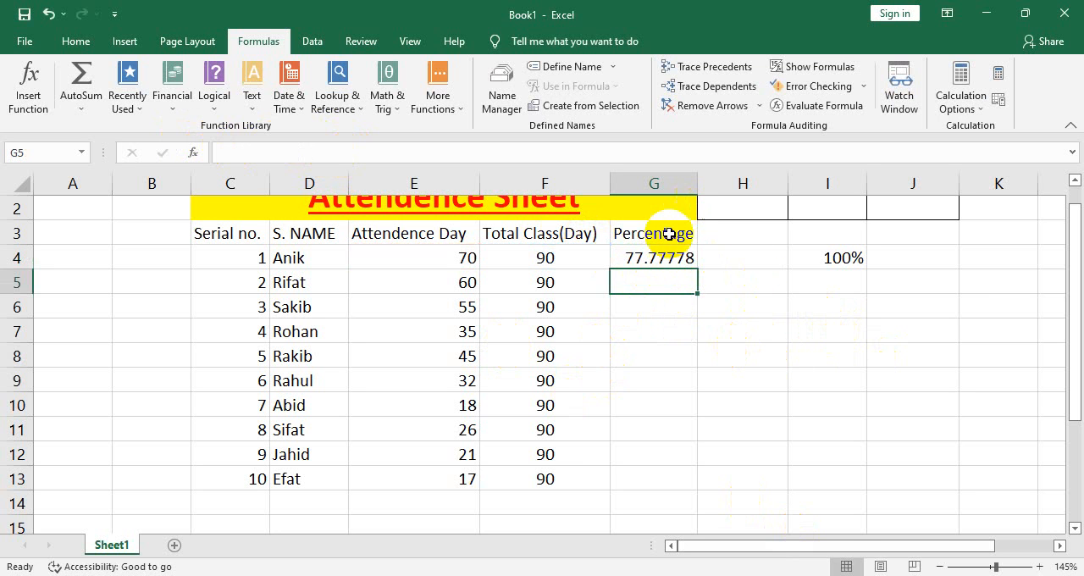
# Fill the percentage formula from G4 down through G13 for all ten students
pyautogui.click(670, 262)
pyautogui.moveTo(695, 270); pyautogui.dragTo(666, 479)
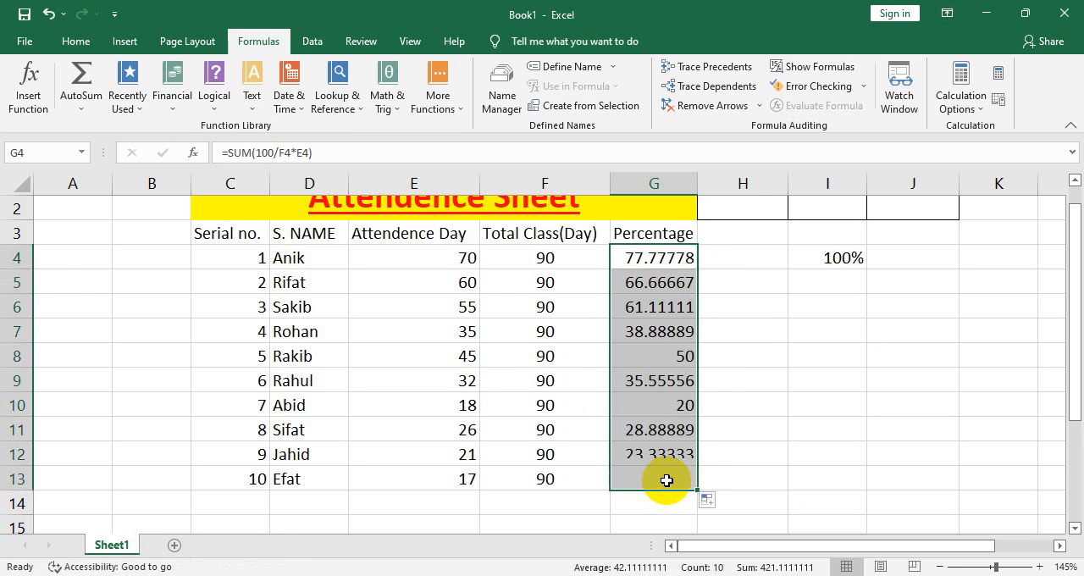
pyautogui.click(826, 380)
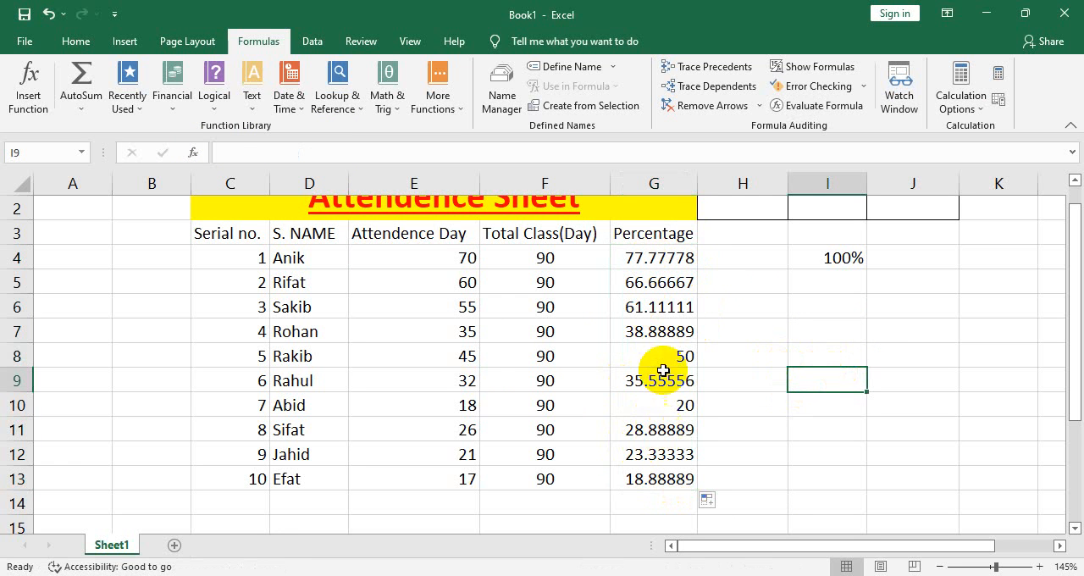
# Change the G3 header to Percentage(%) and autofit column G to its contents
pyautogui.click(693, 231)
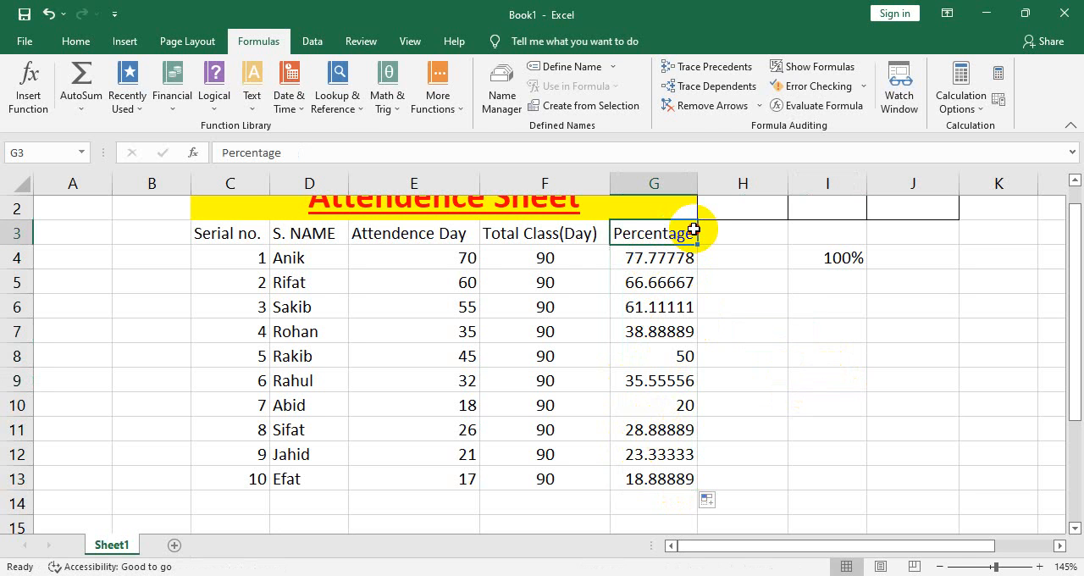
pyautogui.doubleClick(694, 233)
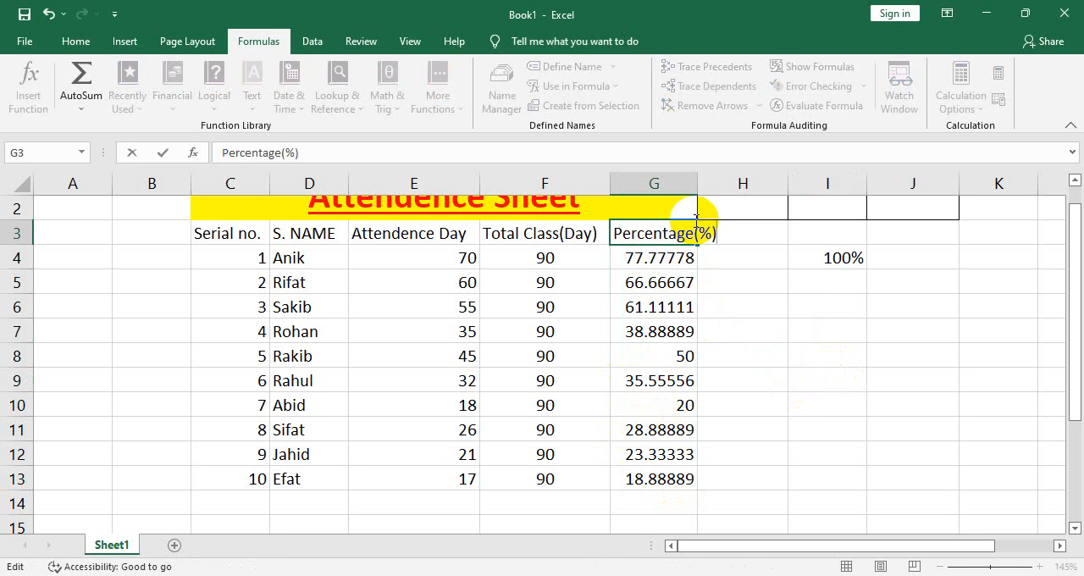
pyautogui.click(682, 280)
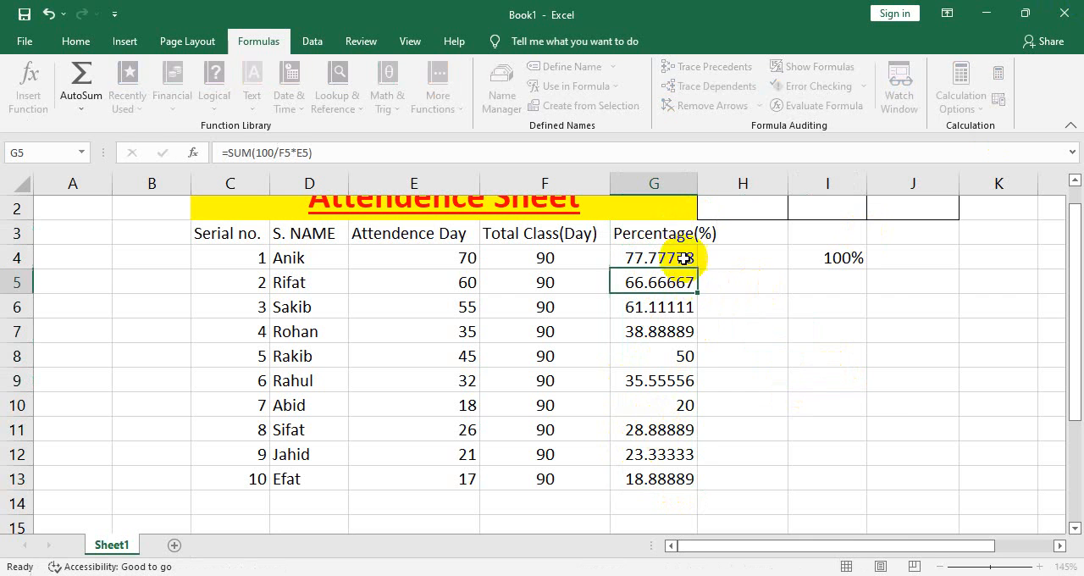
pyautogui.doubleClick(697, 183)
# Decrease the decimals of the percentages in G4:G13 so they display as whole numbers
pyautogui.moveTo(644, 260); pyautogui.dragTo(645, 483)
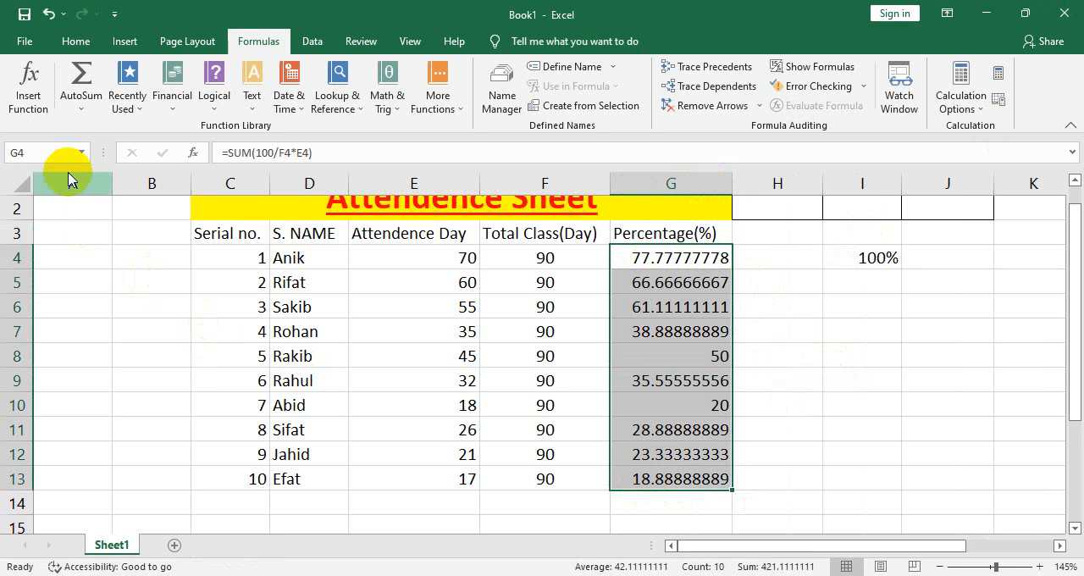
pyautogui.click(75, 40)
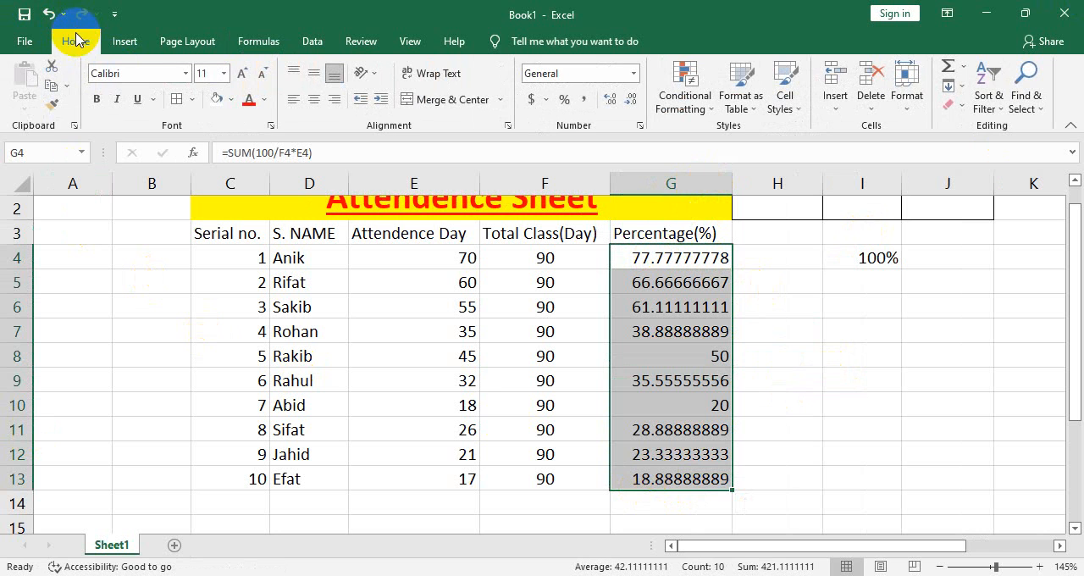
pyautogui.click(630, 98)
pyautogui.click(631, 98)
pyautogui.click(631, 98)
pyautogui.click(631, 99)
pyautogui.click(631, 99)
pyautogui.click(630, 98)
pyautogui.click(831, 357)
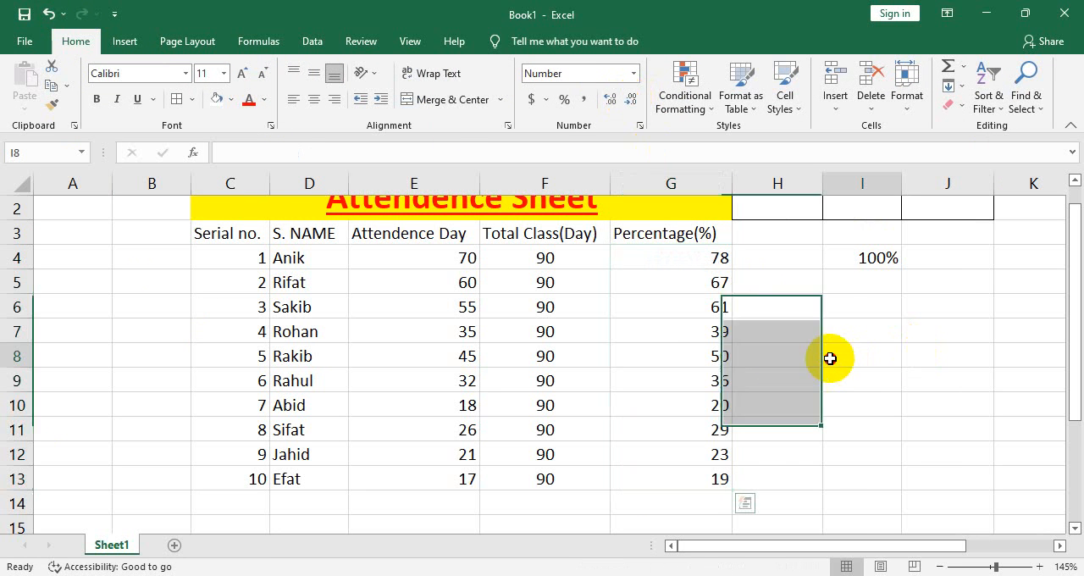
# Center the contents of the whole attendance table, C1:G13, horizontally
pyautogui.click(485, 282)
pyautogui.scroll(1, 399, 266)
pyautogui.click(321, 286)
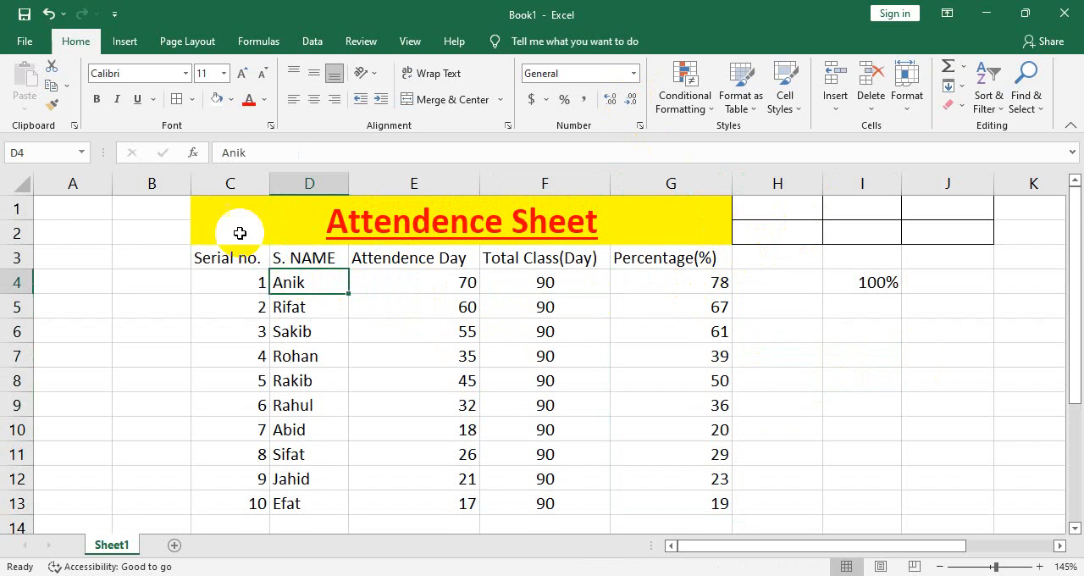
pyautogui.moveTo(237, 232); pyautogui.dragTo(506, 501)
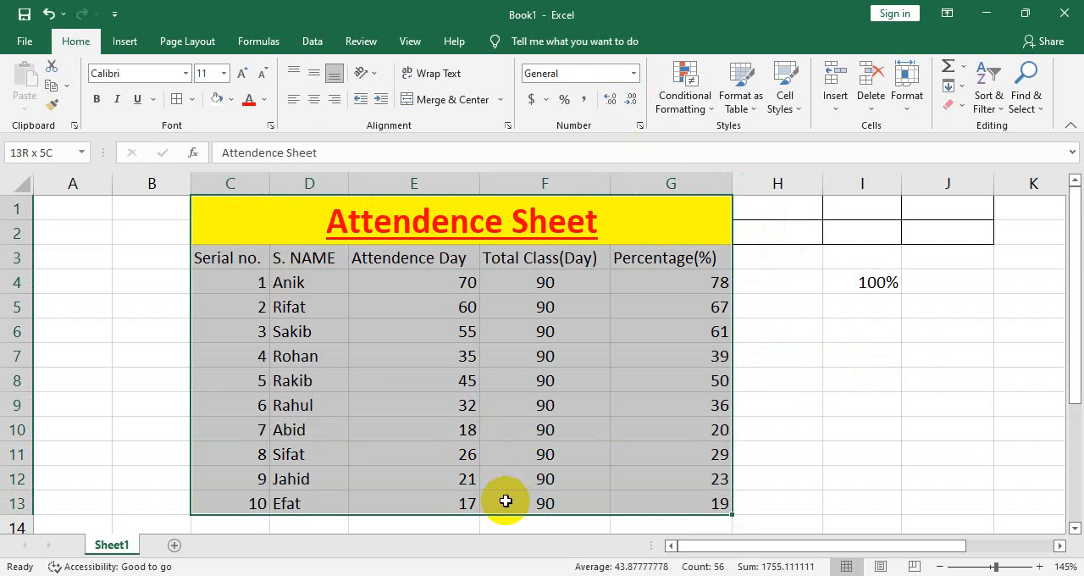
pyautogui.click(314, 99)
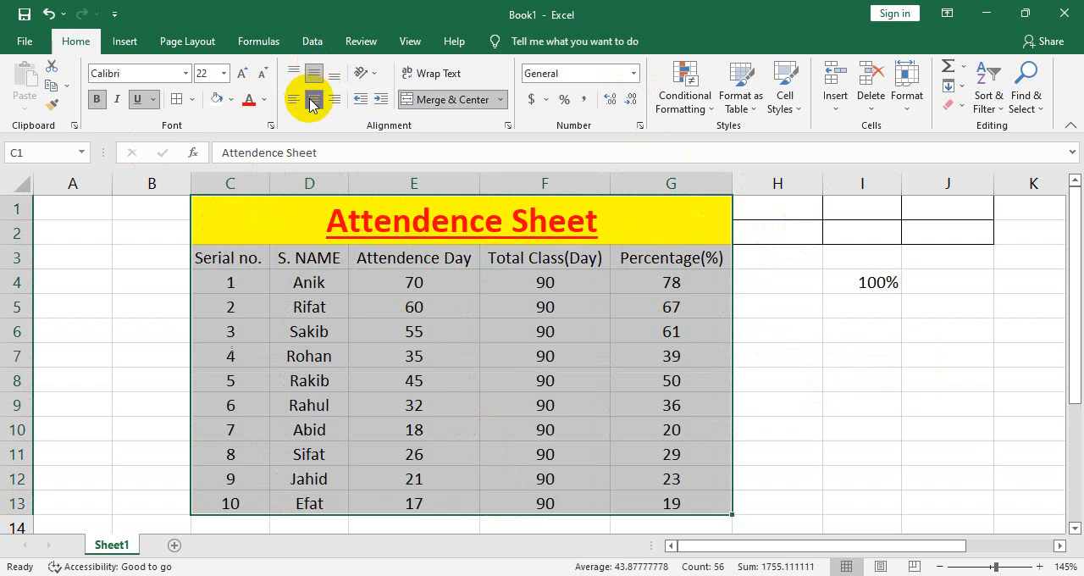
pyautogui.click(313, 378)
# Make the column headers in C3:G3 bold
pyautogui.moveTo(229, 258); pyautogui.dragTo(665, 255)
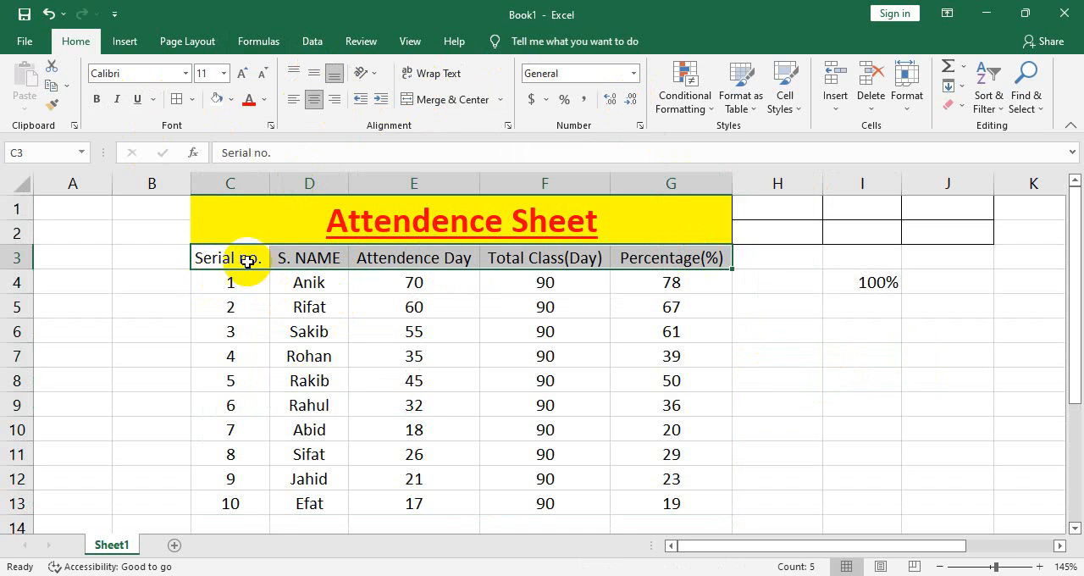
pyautogui.click(251, 213)
pyautogui.moveTo(231, 254); pyautogui.dragTo(708, 263)
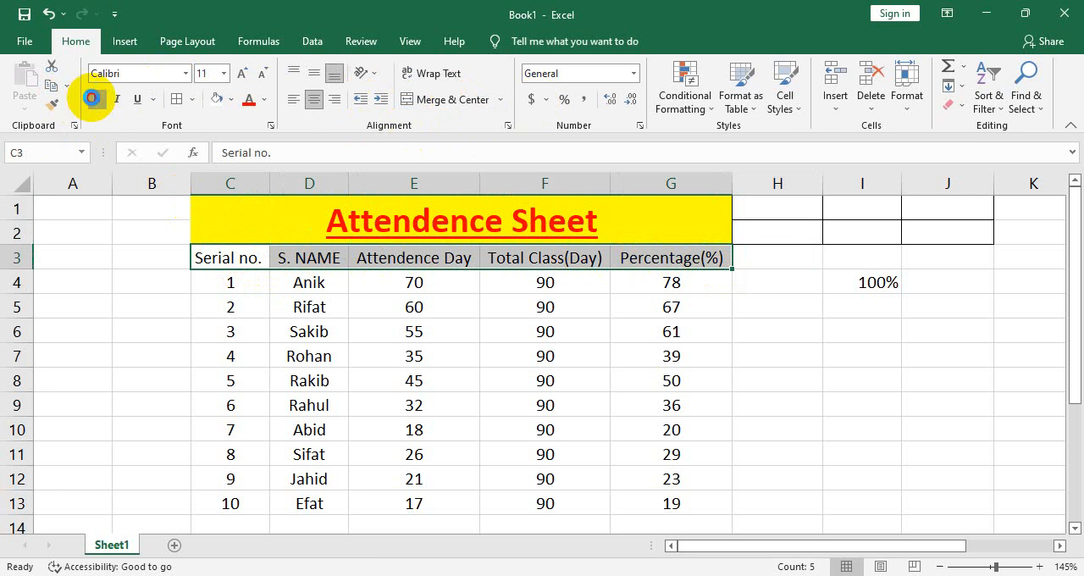
pyautogui.click(93, 98)
pyautogui.click(310, 213)
pyautogui.click(434, 371)
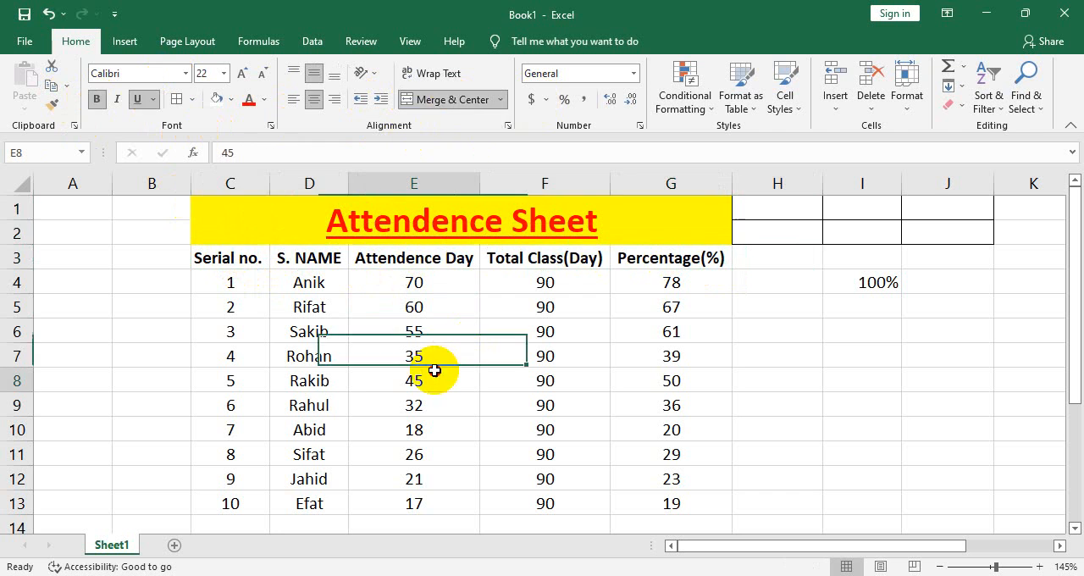
pyautogui.moveTo(223, 213); pyautogui.dragTo(551, 503)
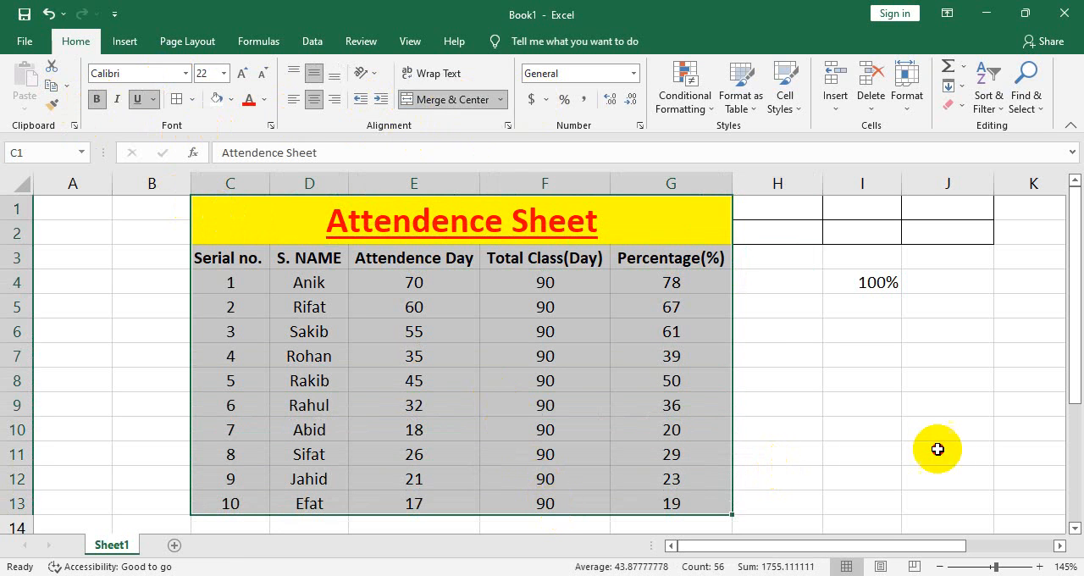
pyautogui.click(938, 449)
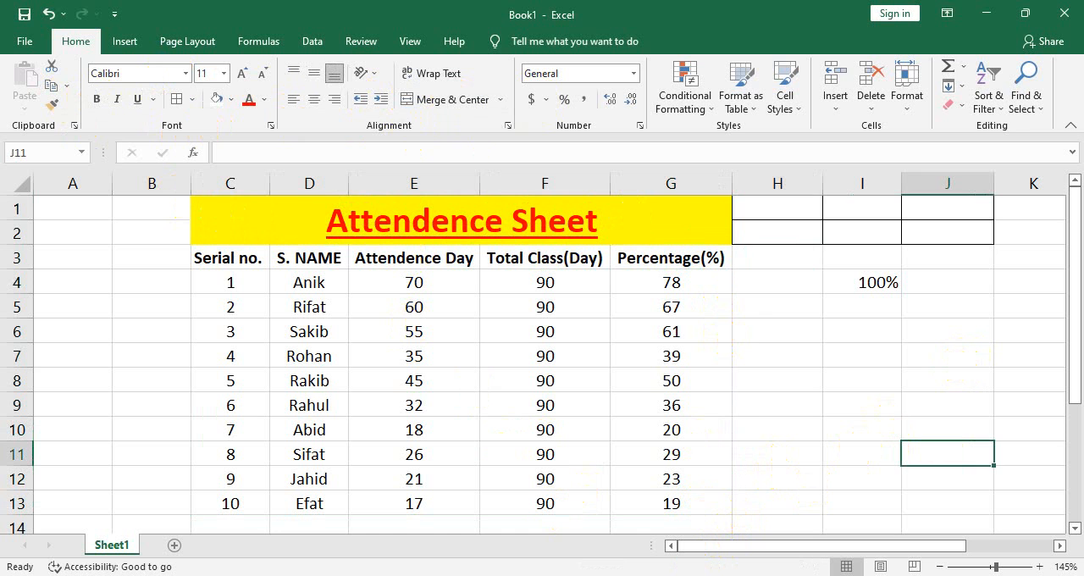
pyautogui.click(778, 257)
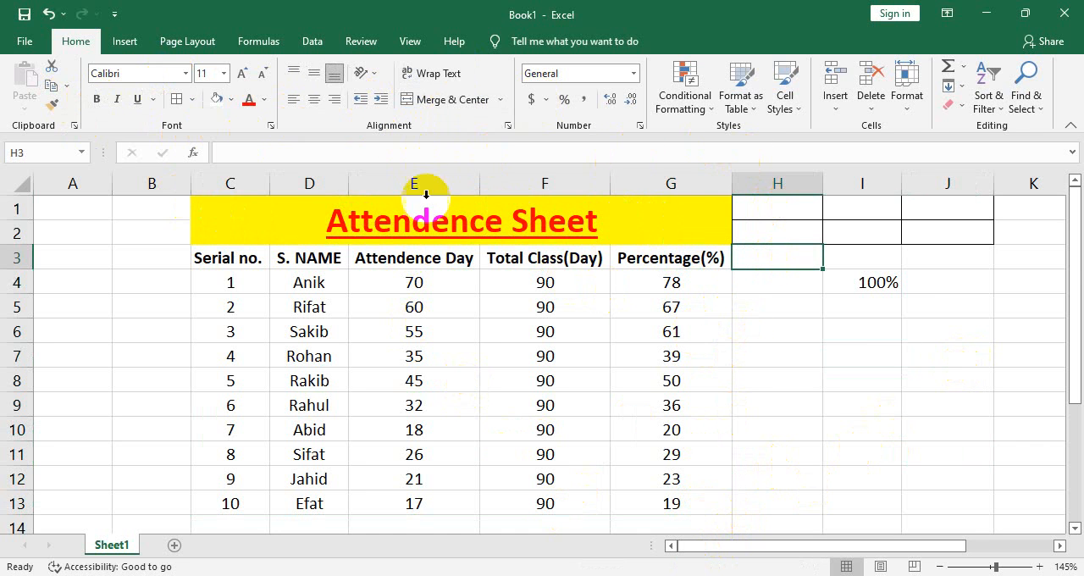
pyautogui.click(884, 313)
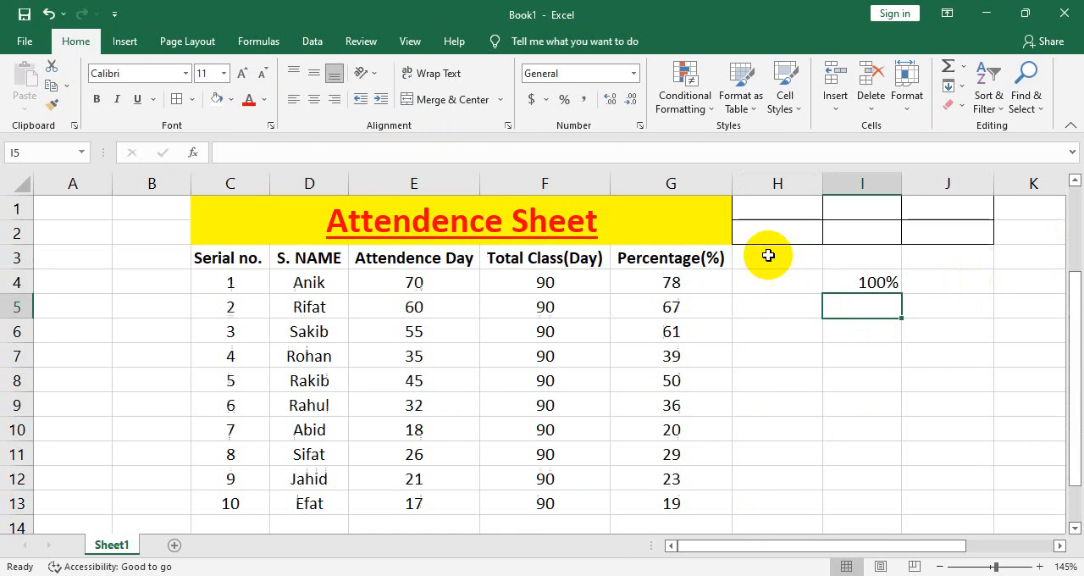
pyautogui.click(597, 287)
pyautogui.click(508, 426)
pyautogui.click(257, 329)
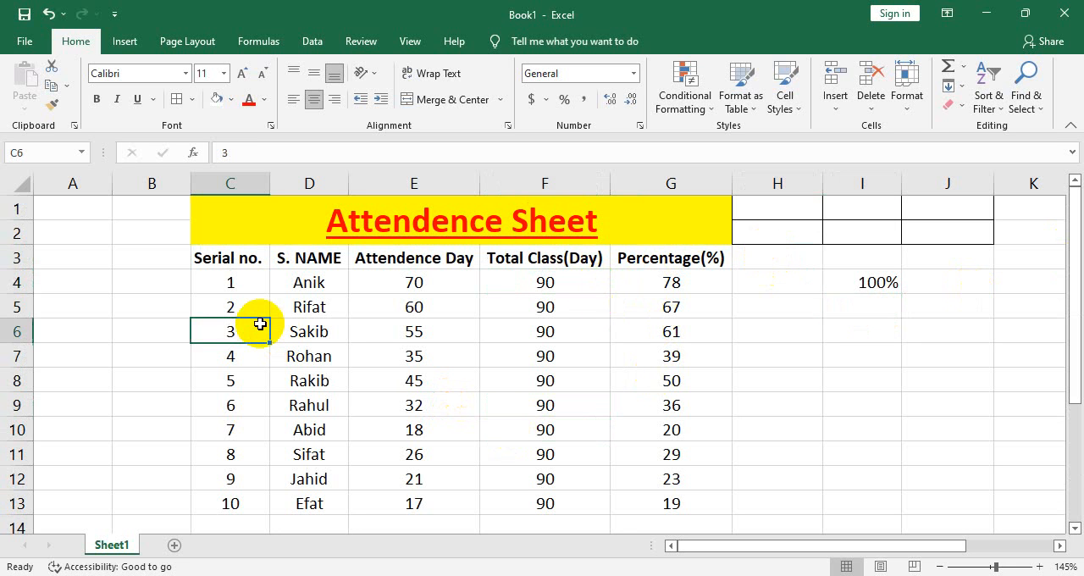
pyautogui.click(229, 283)
pyautogui.click(179, 358)
pyautogui.click(184, 377)
pyautogui.click(325, 436)
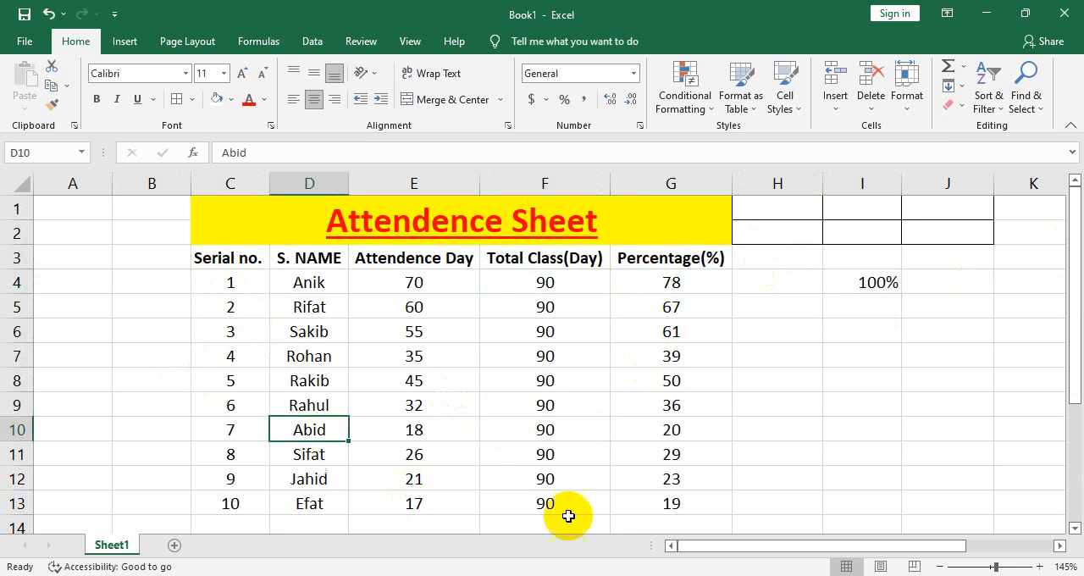